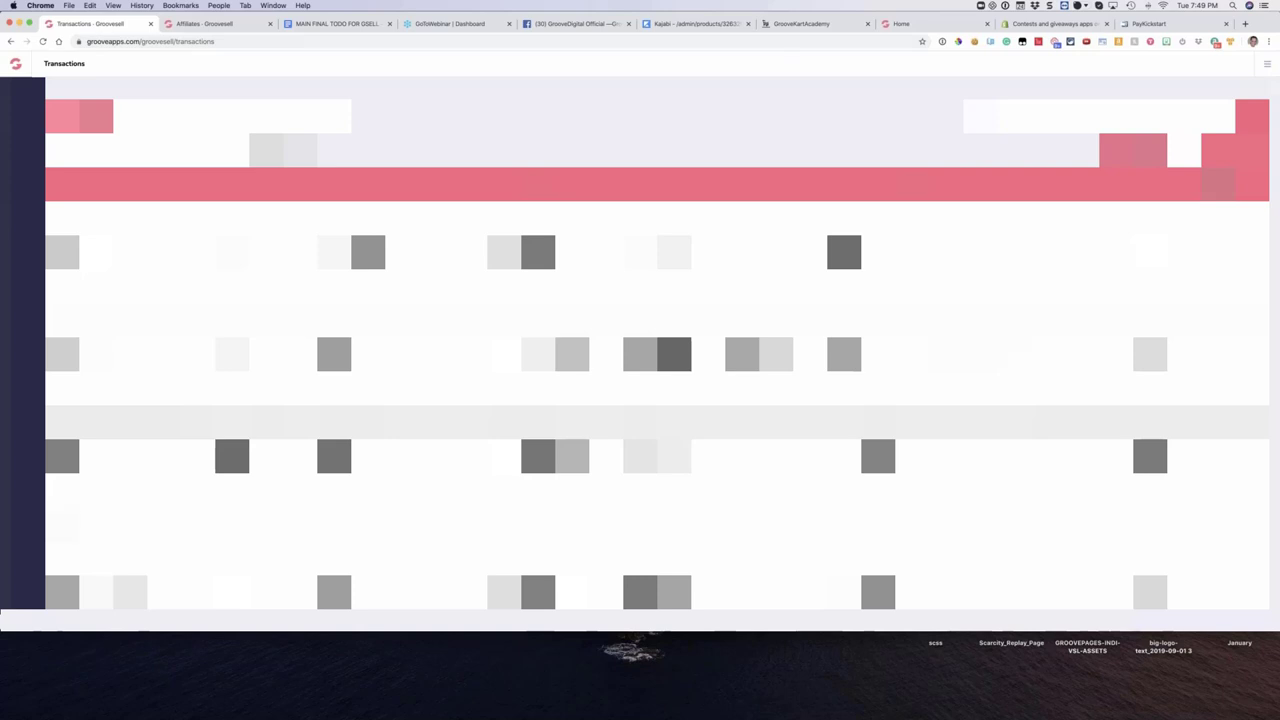
Step: Open the webinar replay page at groovepages.com/webinar in place of the groovedigital.com home page
click(928, 23)
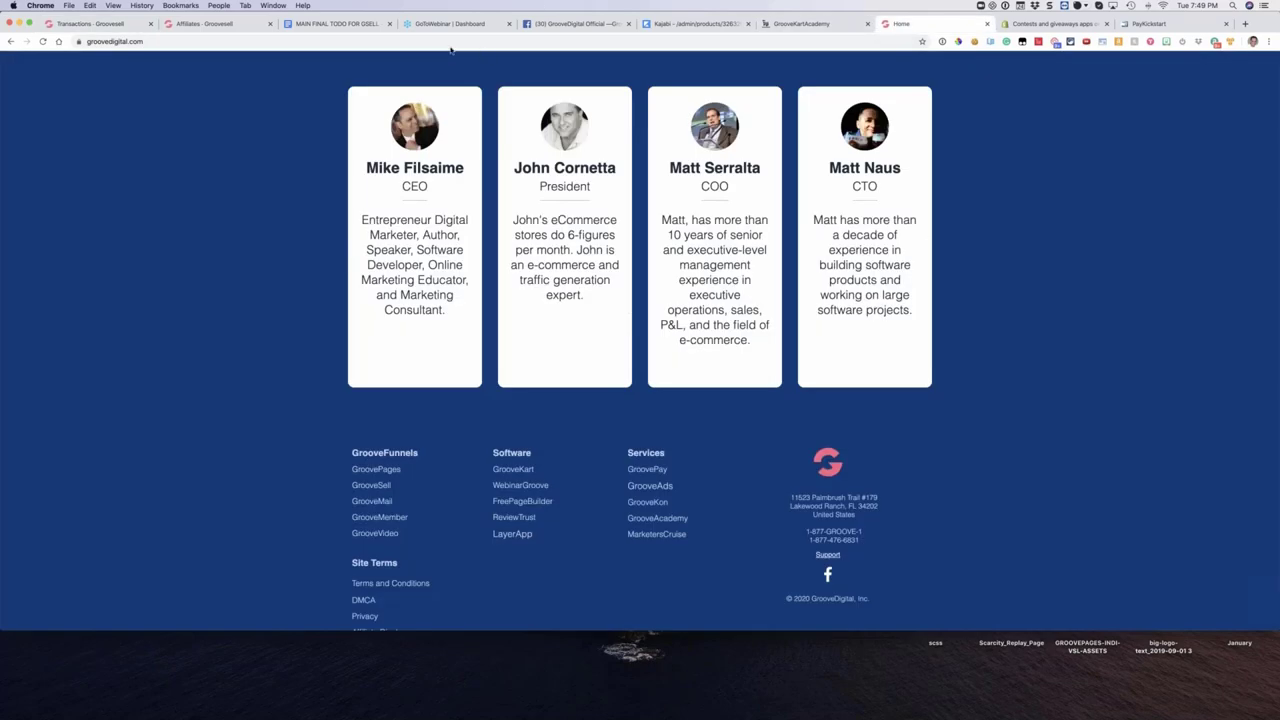
click(451, 46)
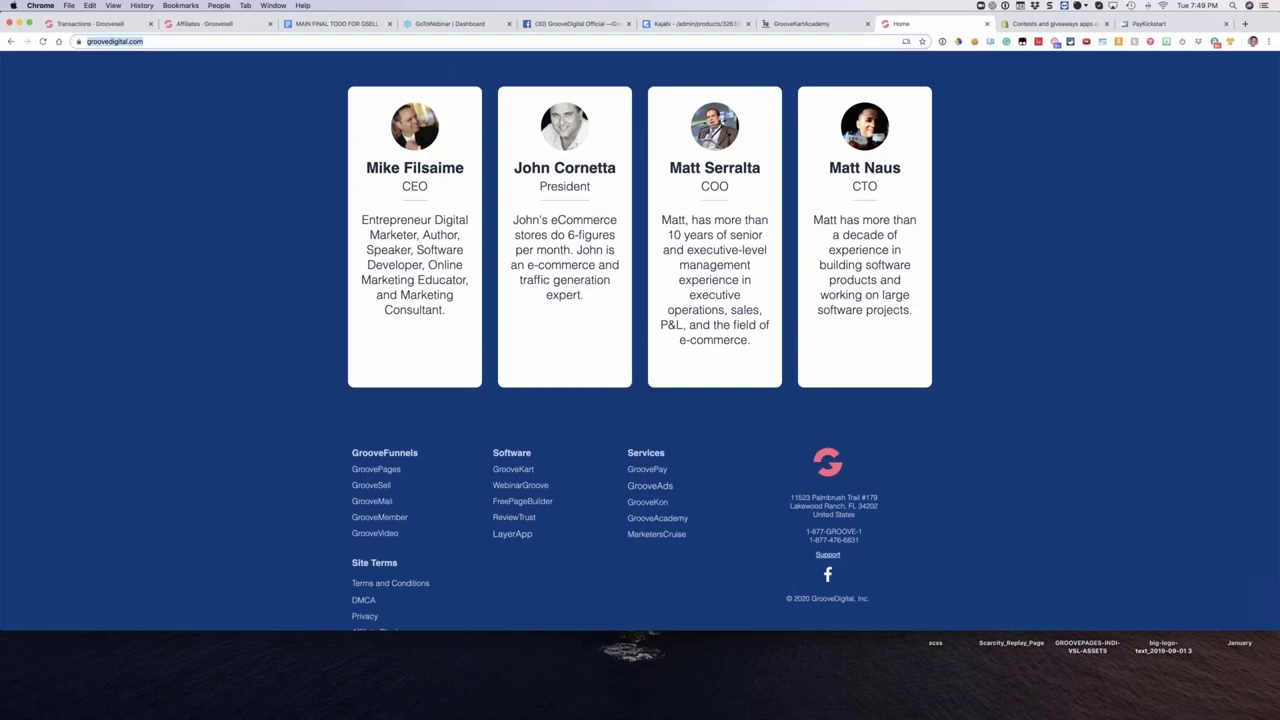
text(geo)
key(BackSpace)
key(BackSpace)
text(roove)
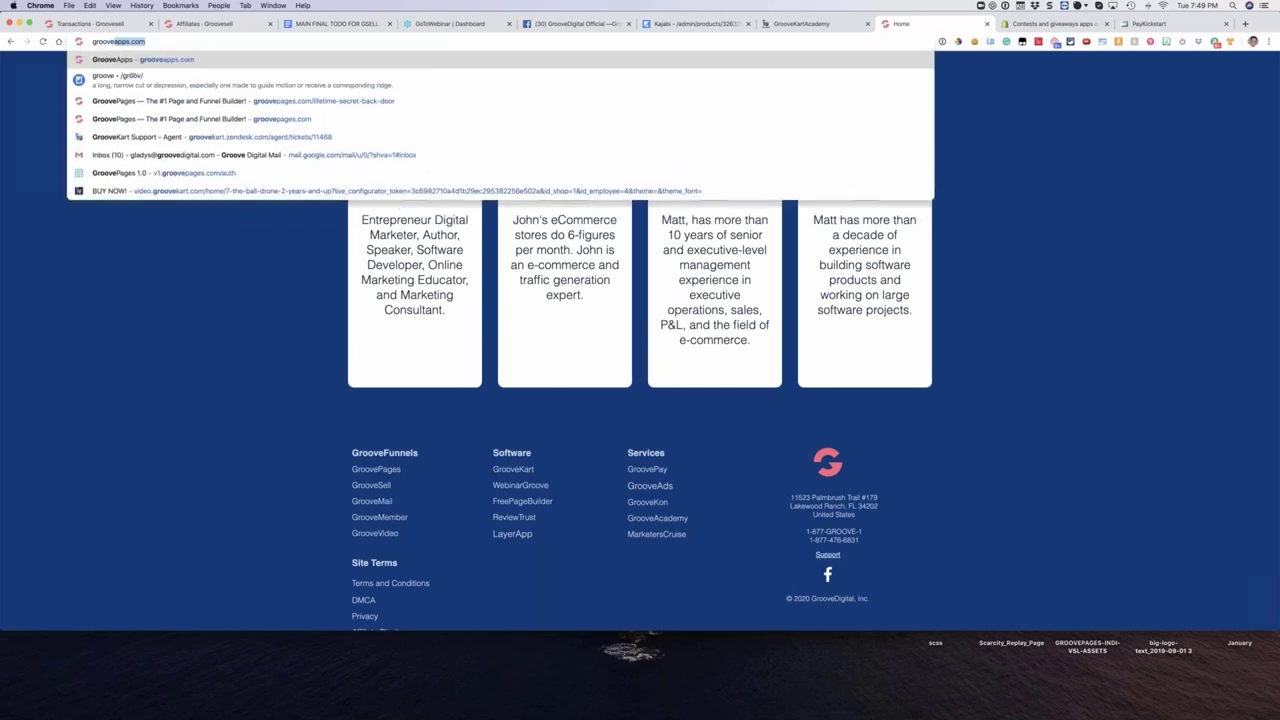
text(pages.com)
key(Down)
key(Down)
key(Down)
key(Down)
key(Down)
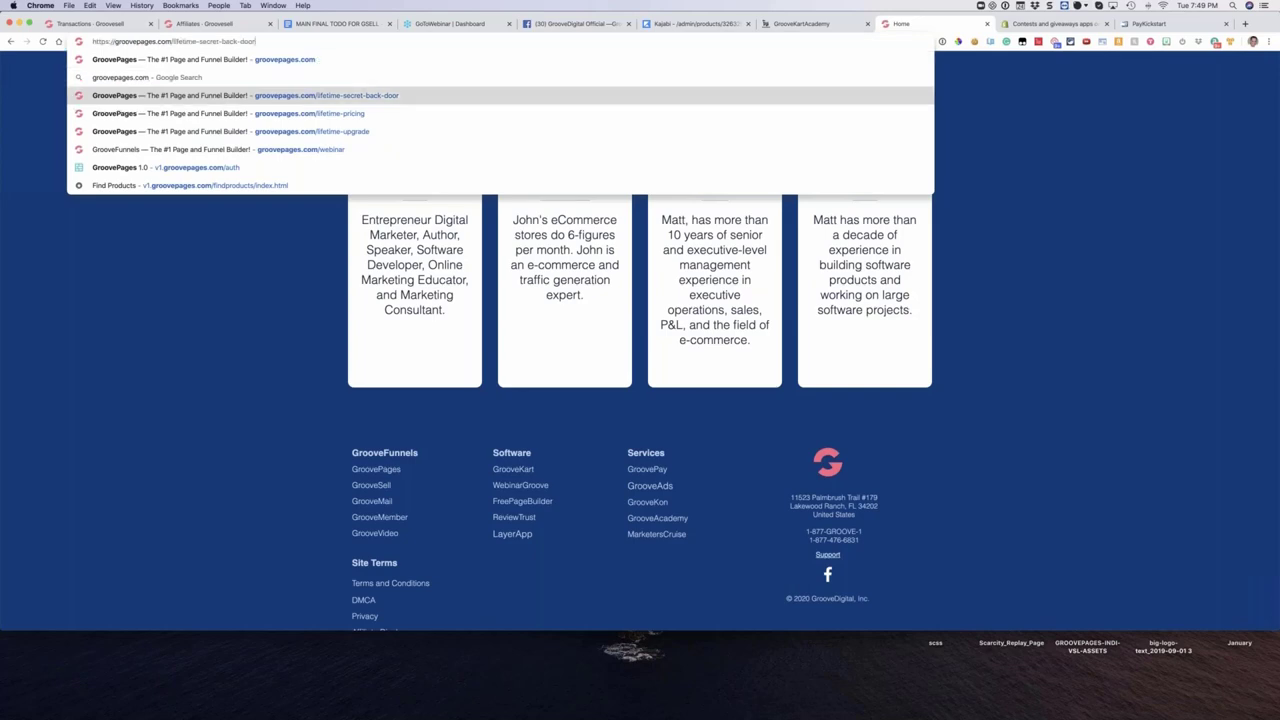
key(Return)
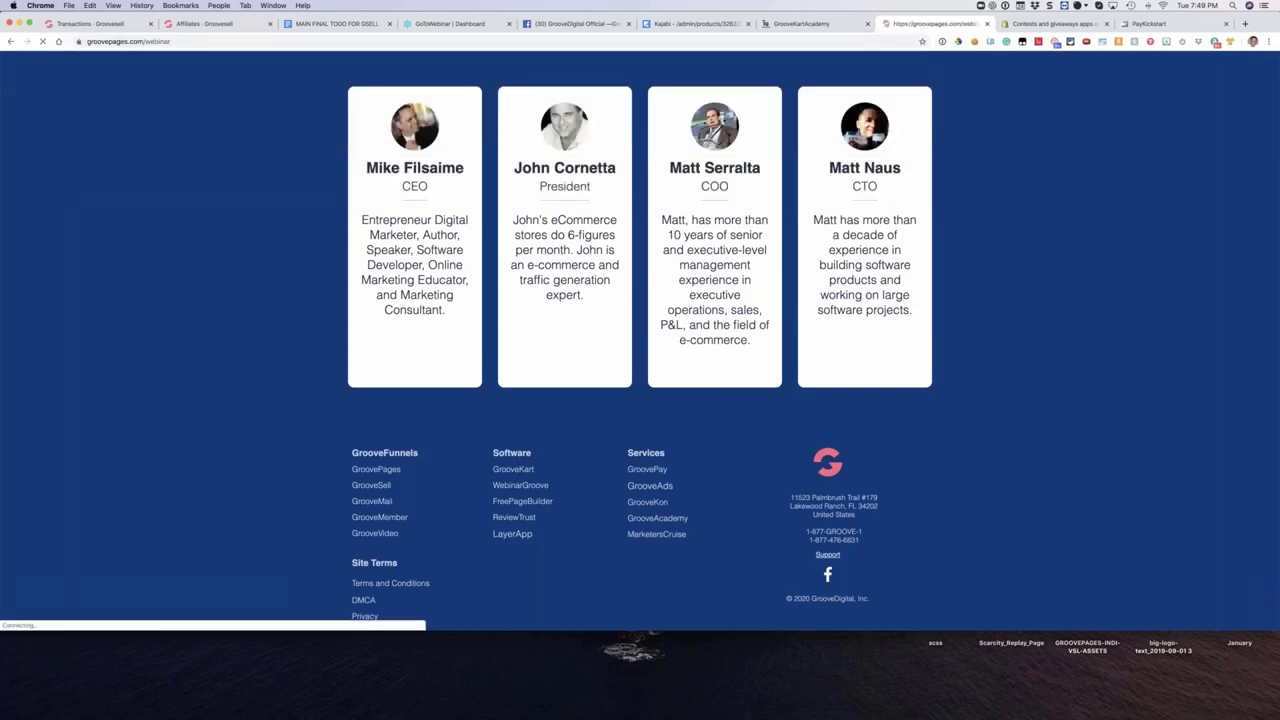
Step: Highlight the GrooveSell demo start time listed below the replay video, and close the webinar page
scroll(690, 121, down, 5)
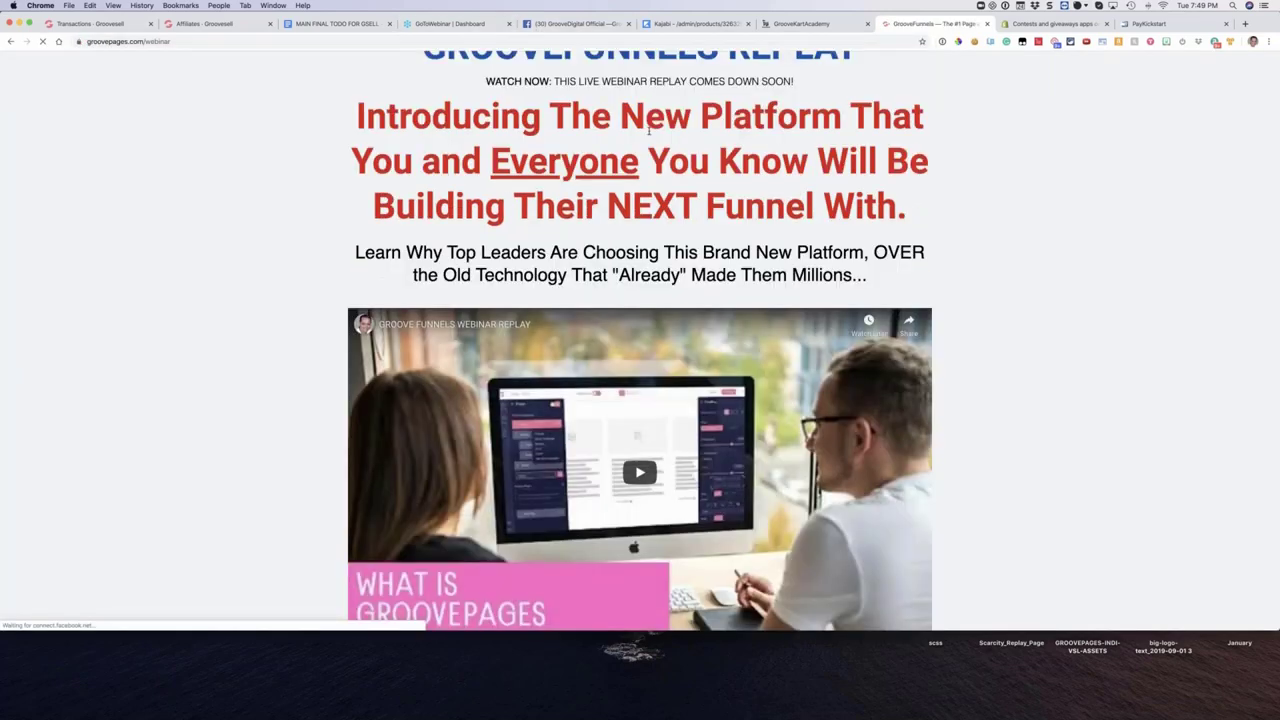
drag(550, 505, 654, 505)
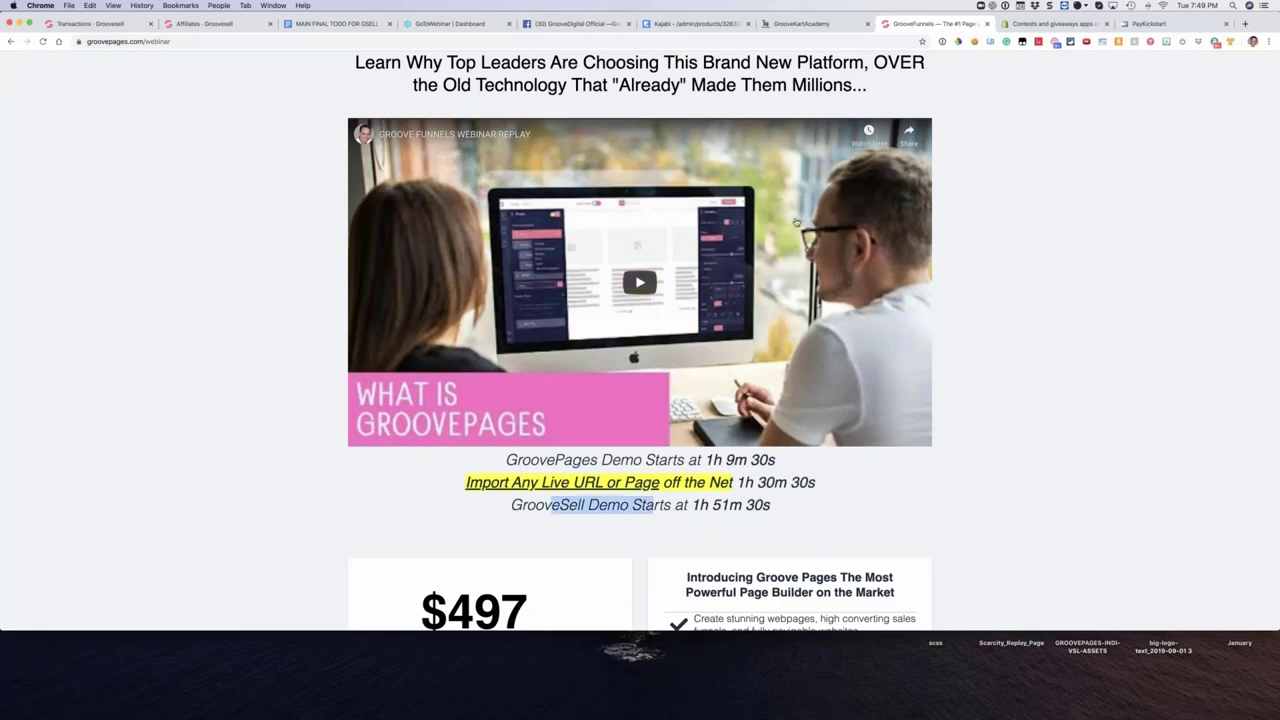
click(986, 23)
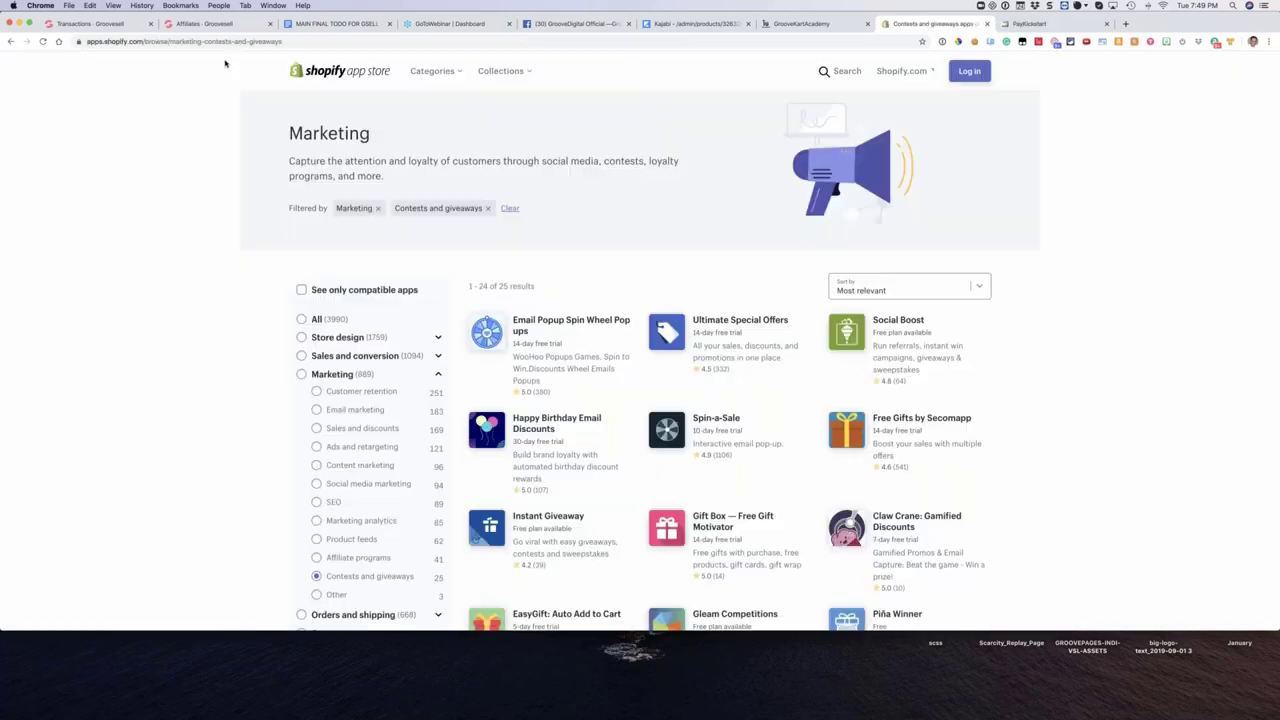
Step: Return to GrooveSell and look at the Affiliates and Reporting sections, dismissing the affiliate details dialogs
click(153, 27)
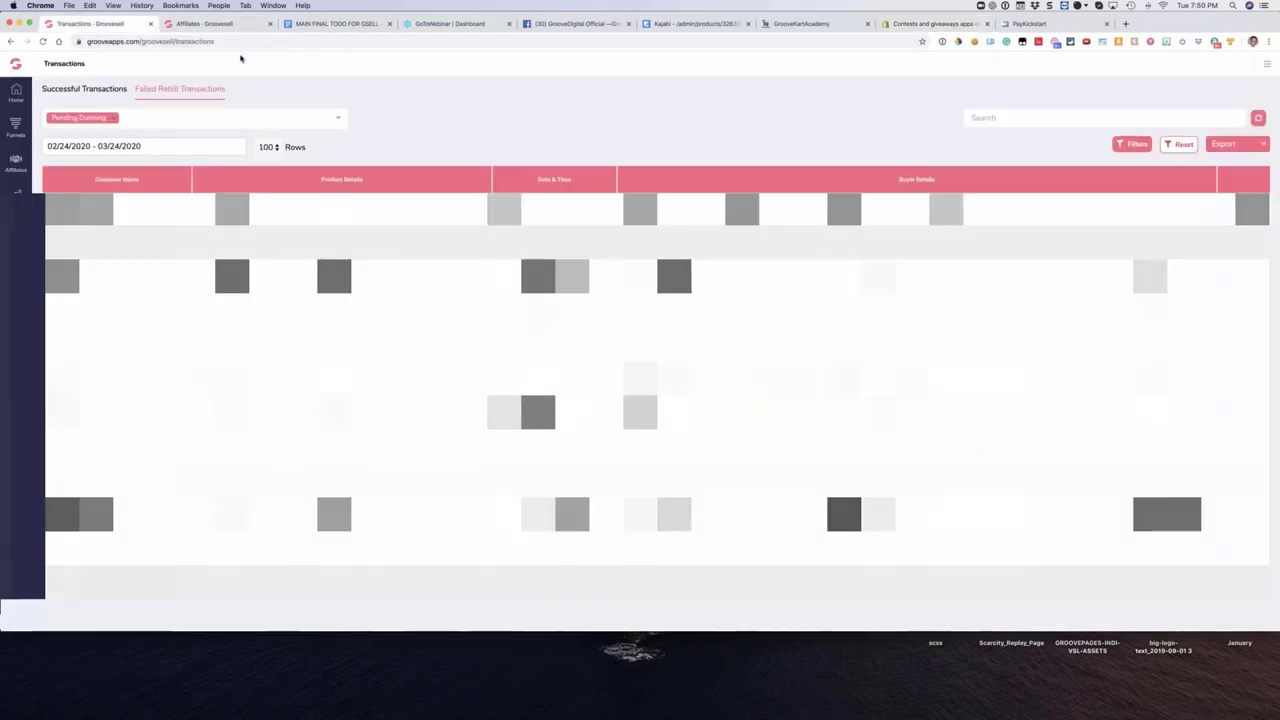
click(15, 165)
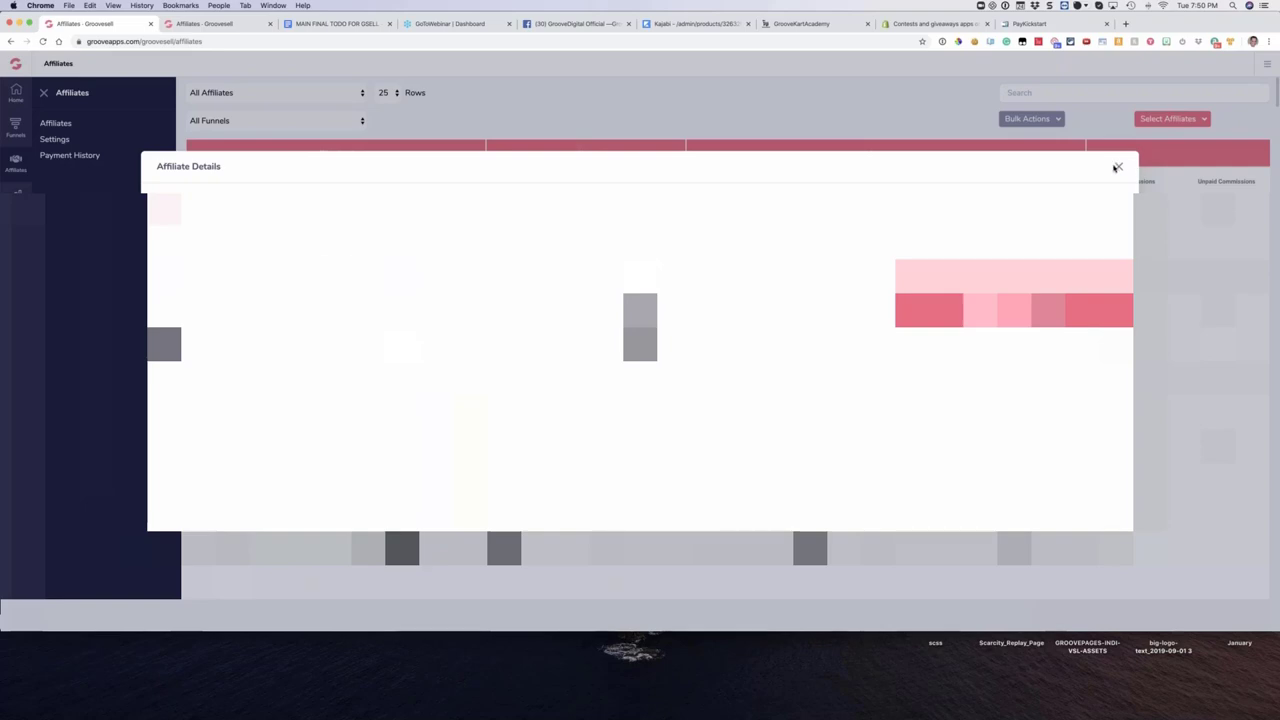
click(1116, 168)
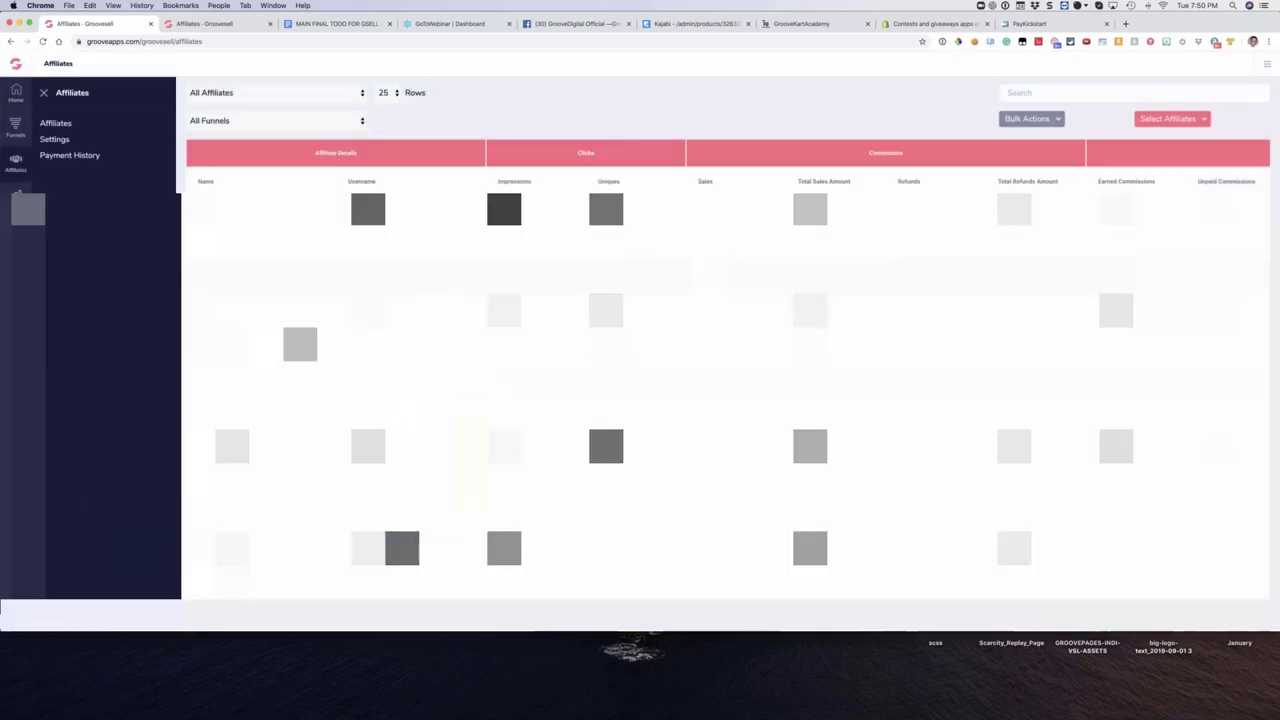
click(16, 193)
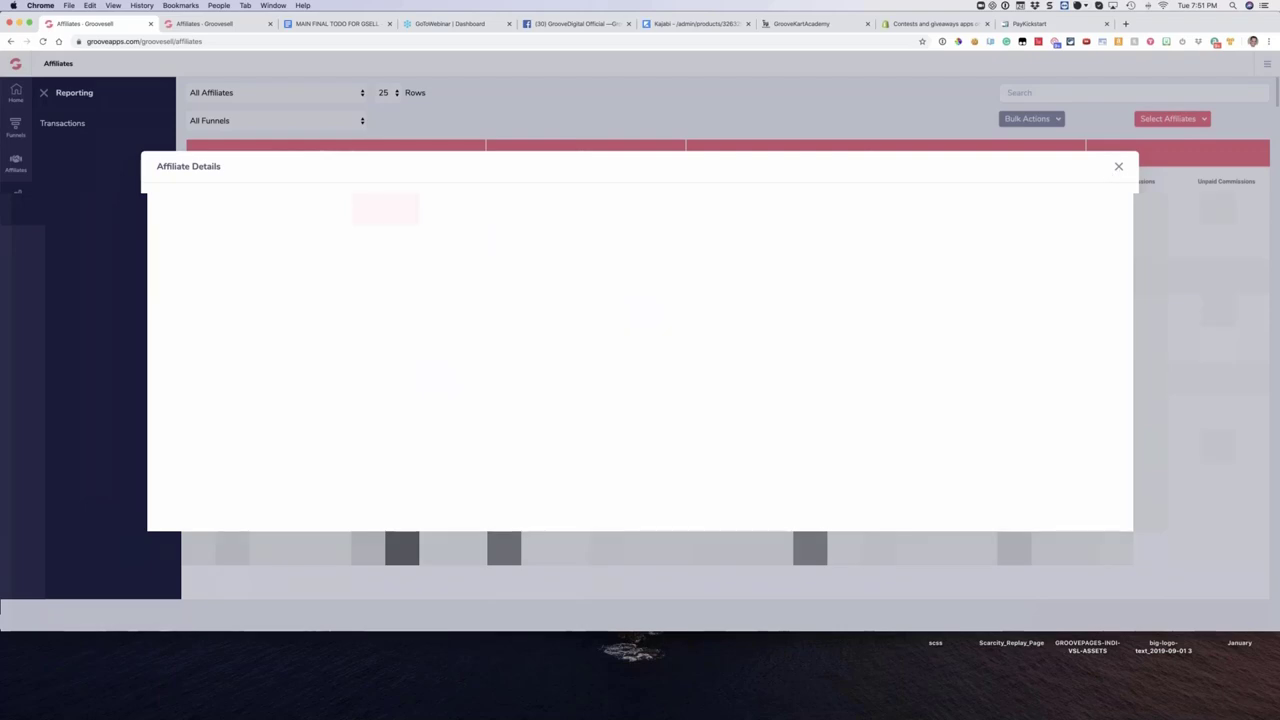
click(1118, 166)
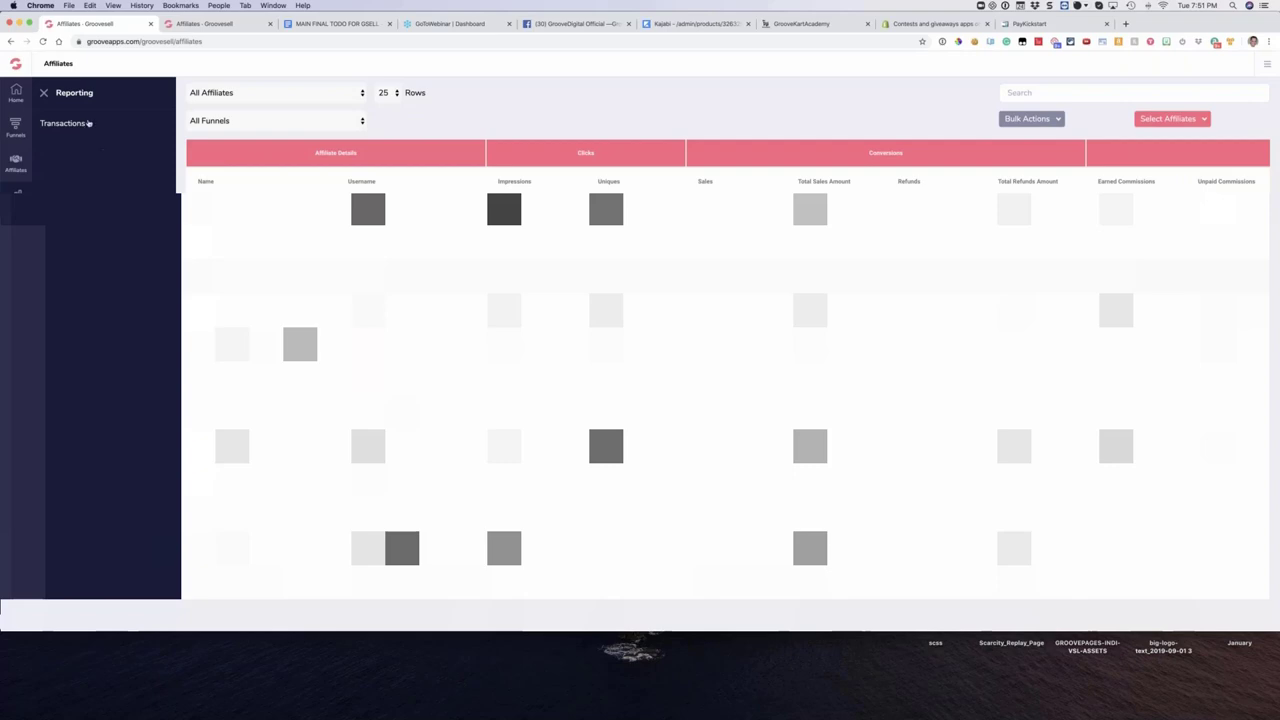
Step: Open the products of the Groovepages product funnel and start editing the GroovePages product
click(17, 125)
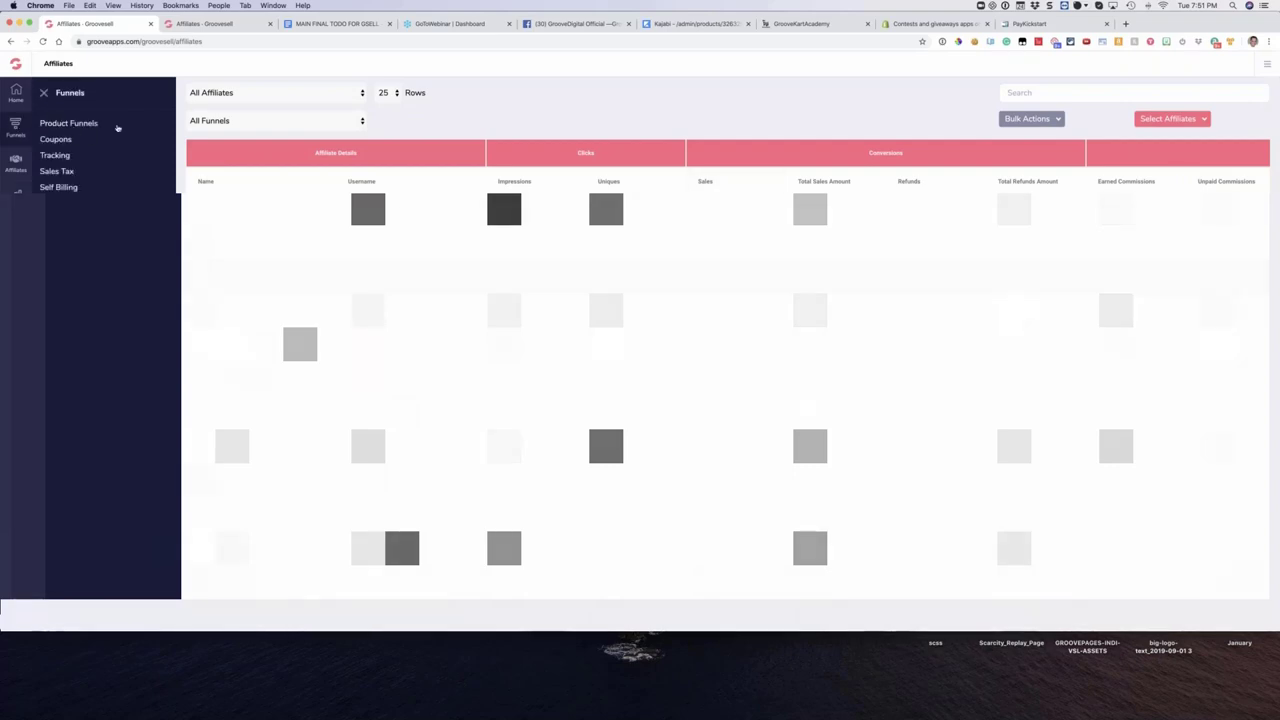
click(72, 124)
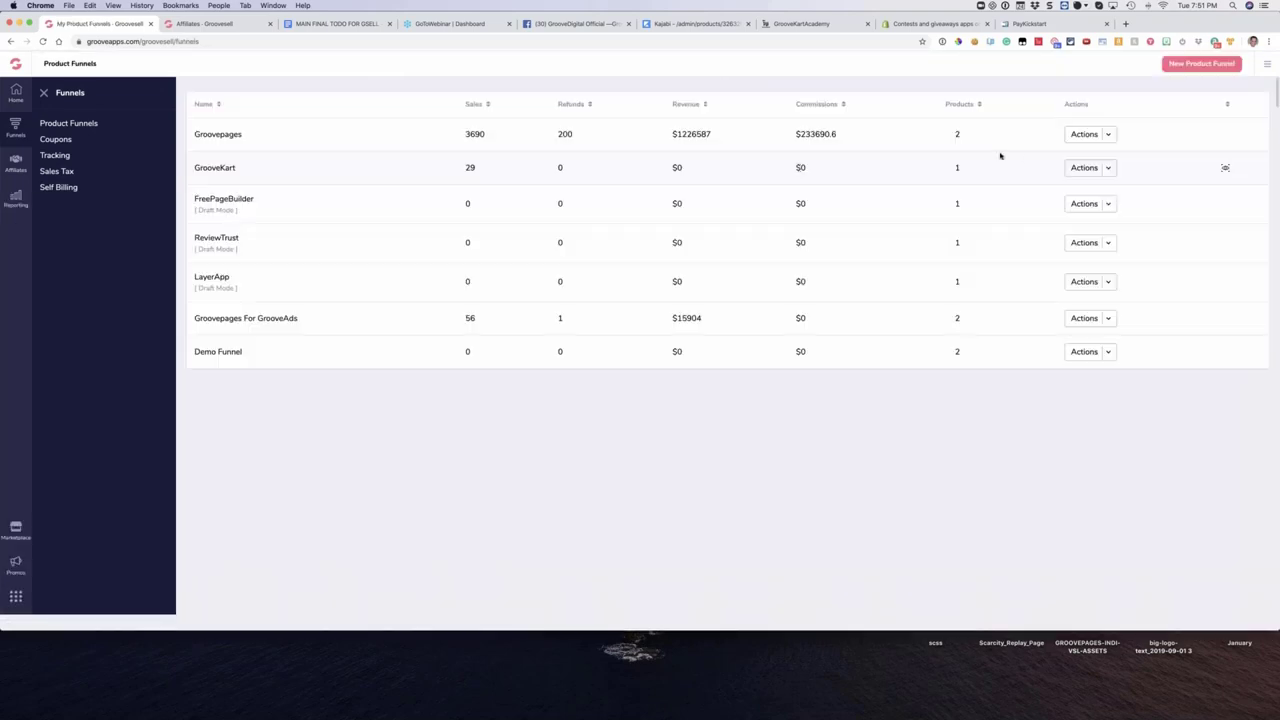
click(1086, 134)
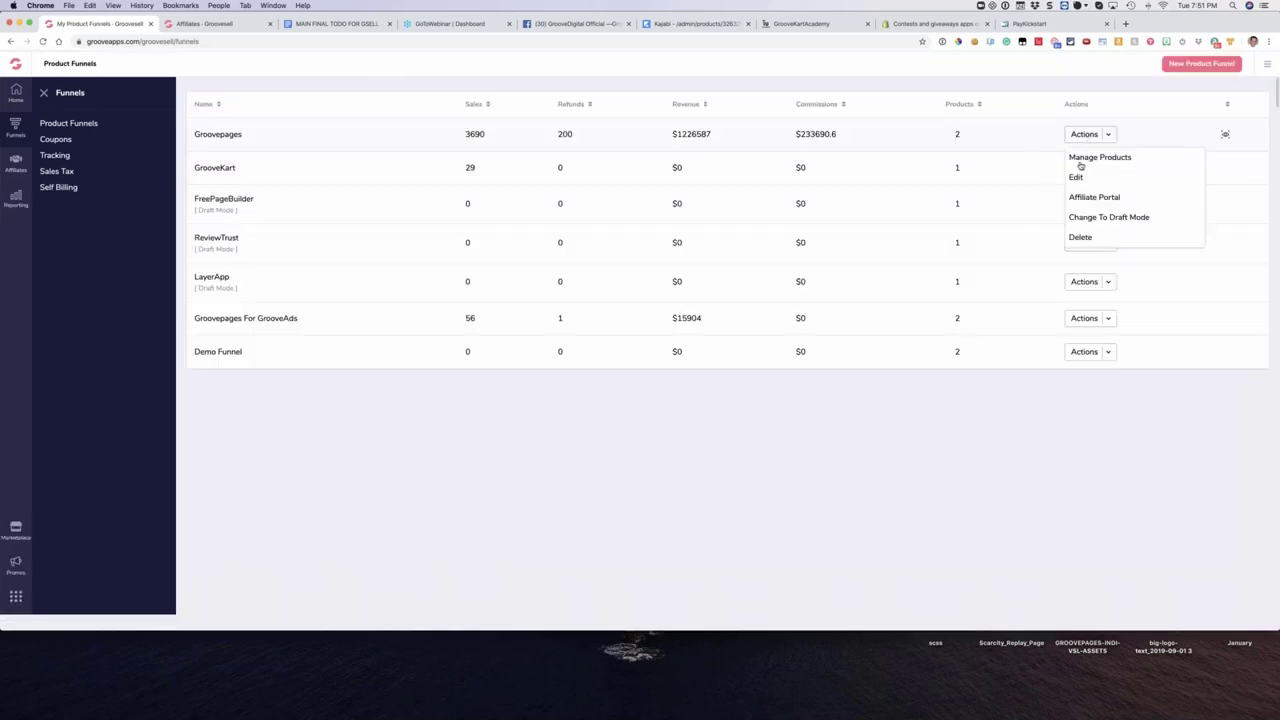
click(1081, 160)
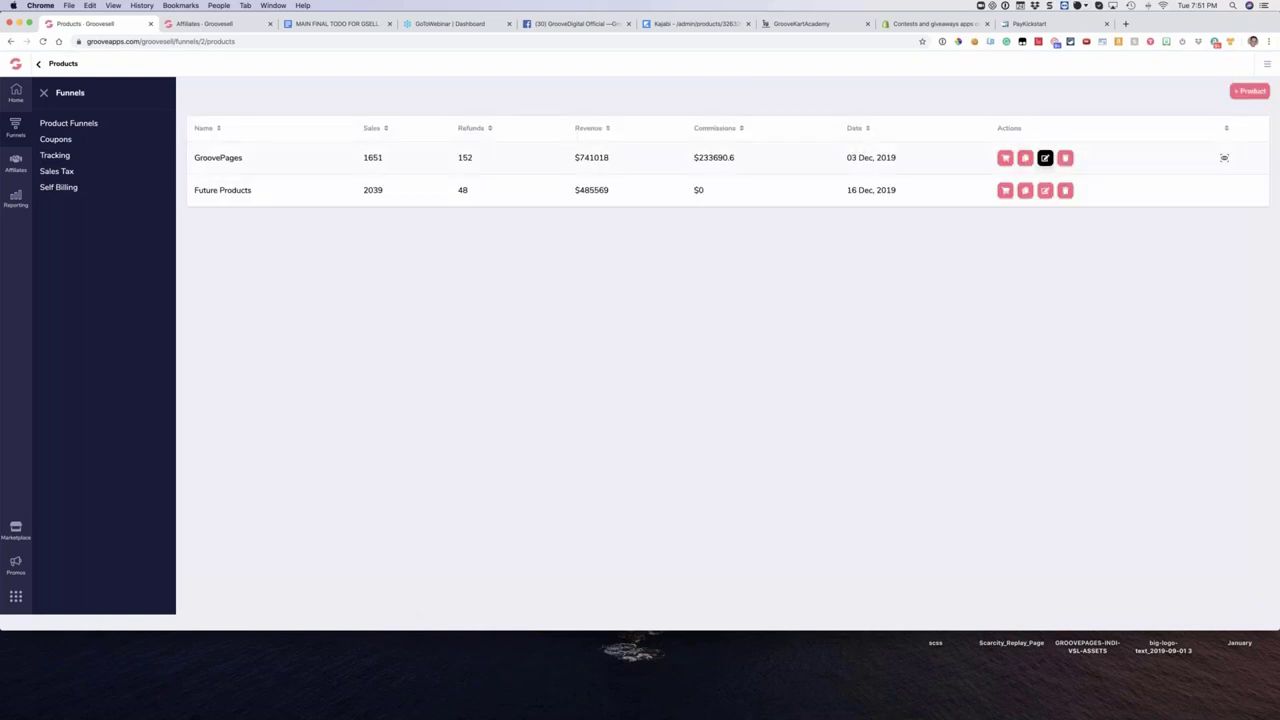
click(1045, 157)
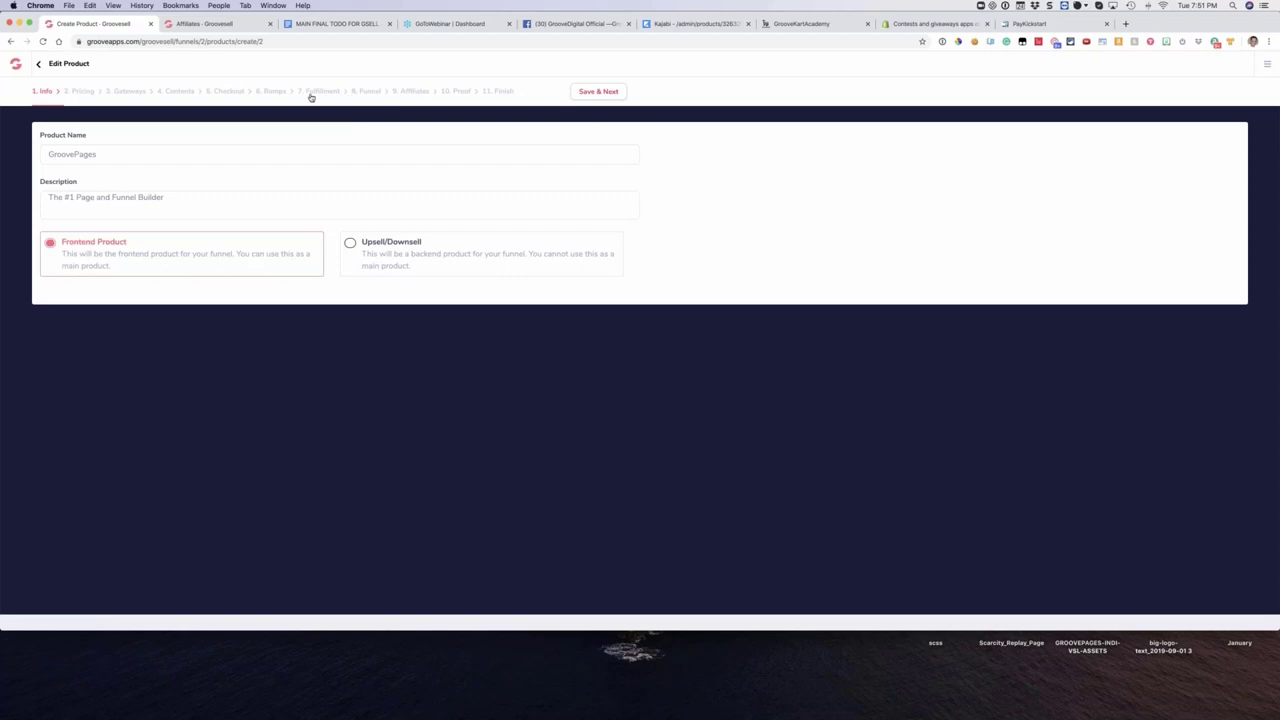
Step: Save and advance the GroovePages product setup from Info through Pricing, Gateways, Contents, Checkout and Bumps to Fulfillment
click(595, 92)
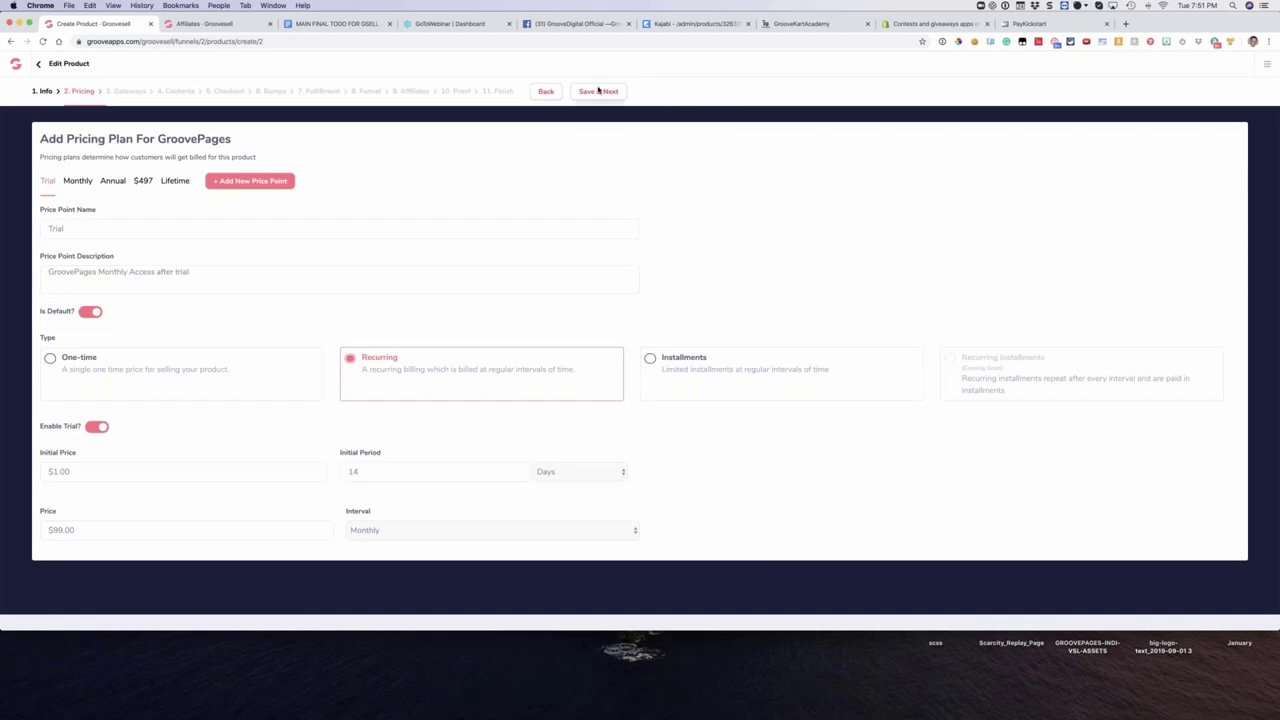
click(598, 91)
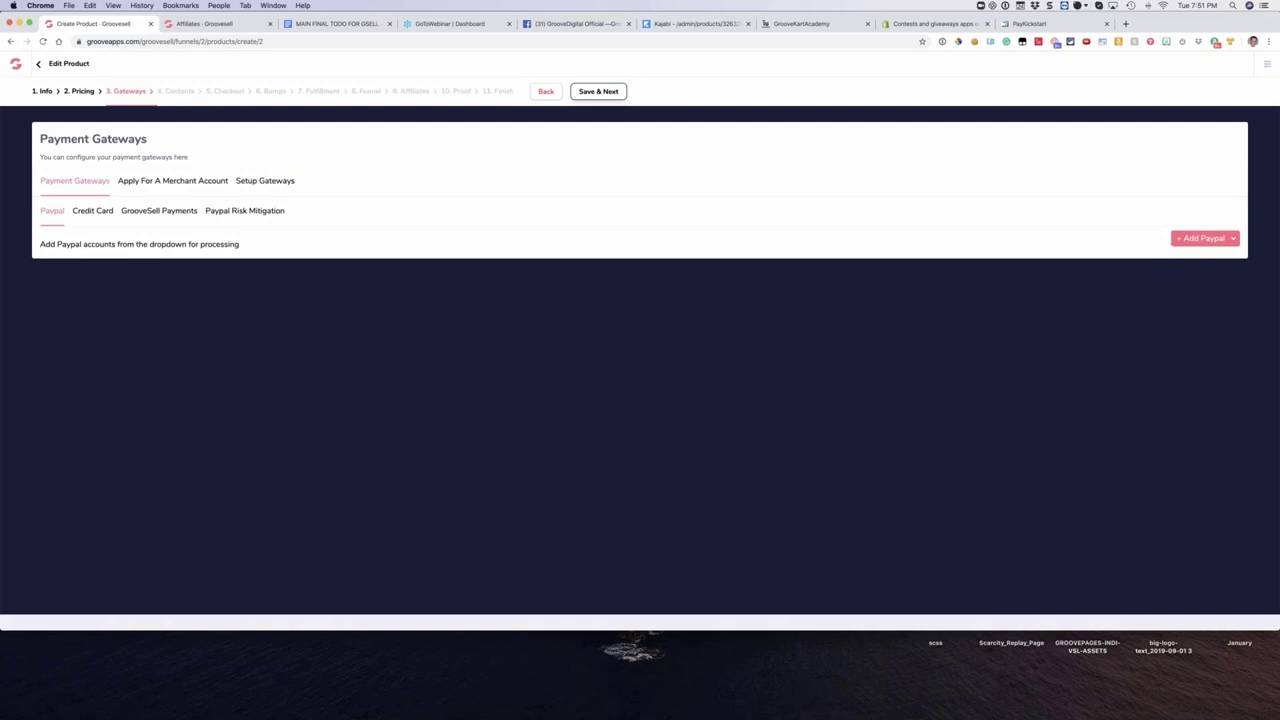
click(600, 91)
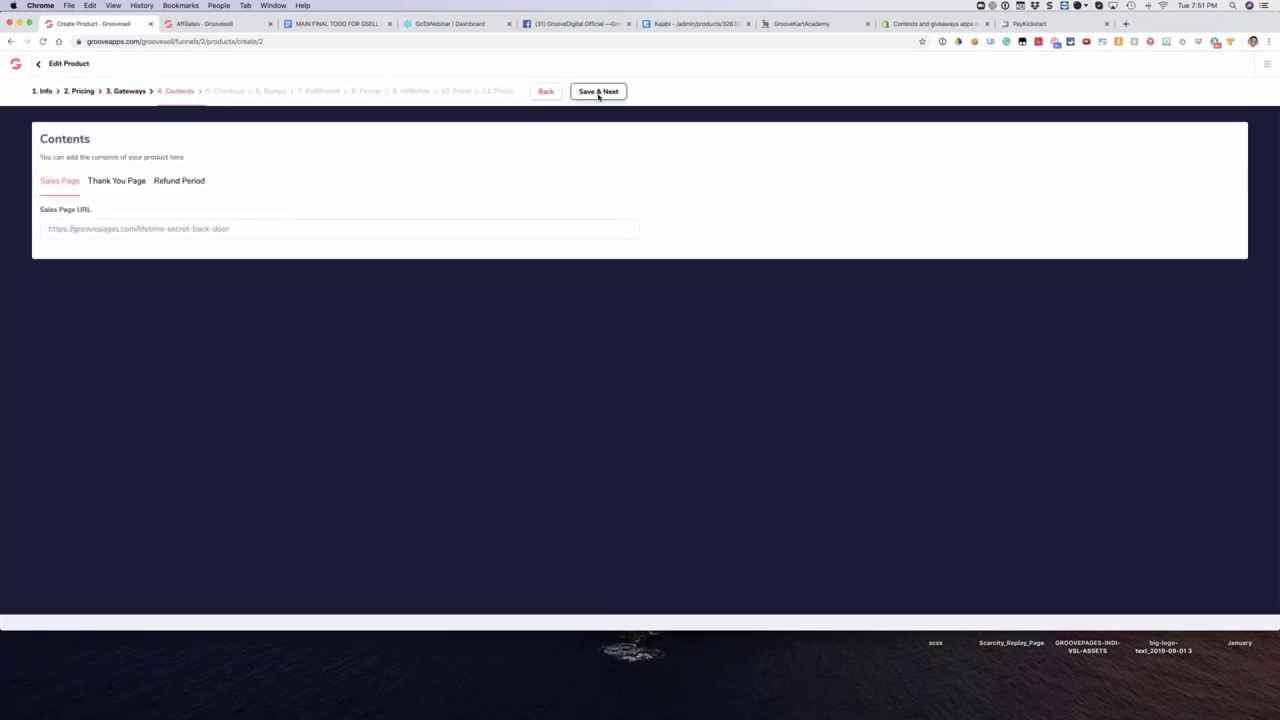
click(598, 92)
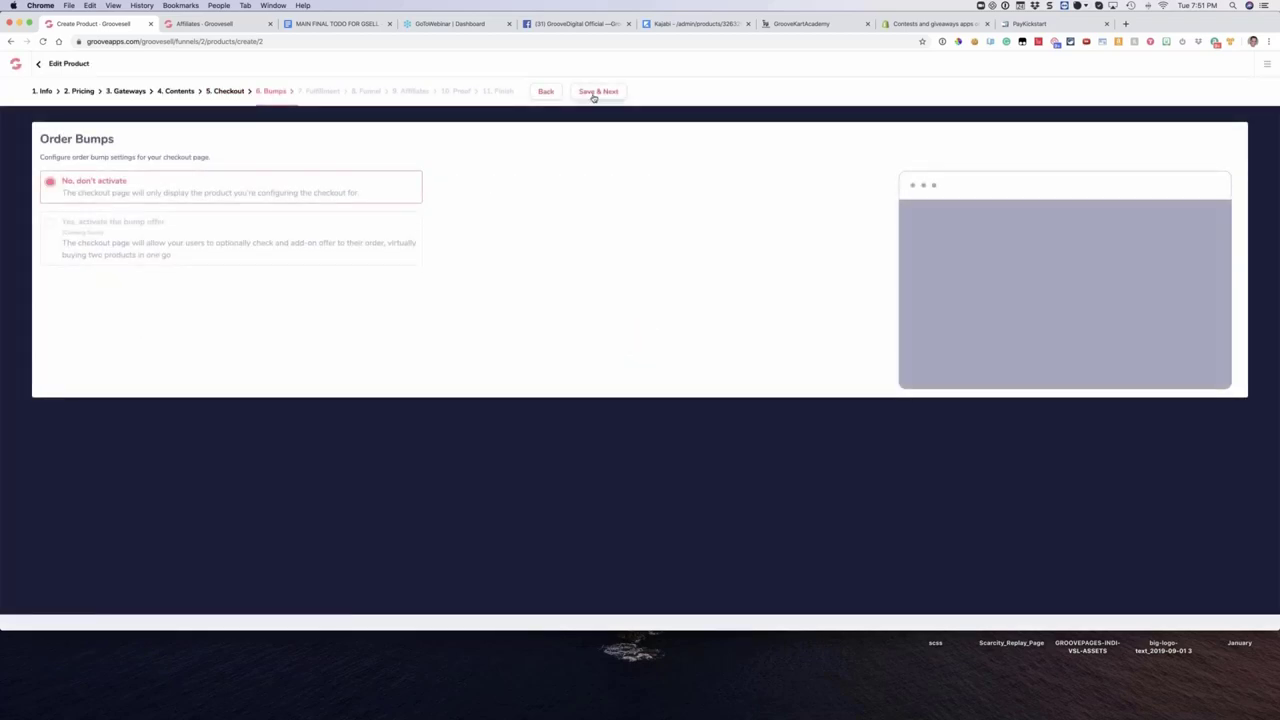
click(595, 92)
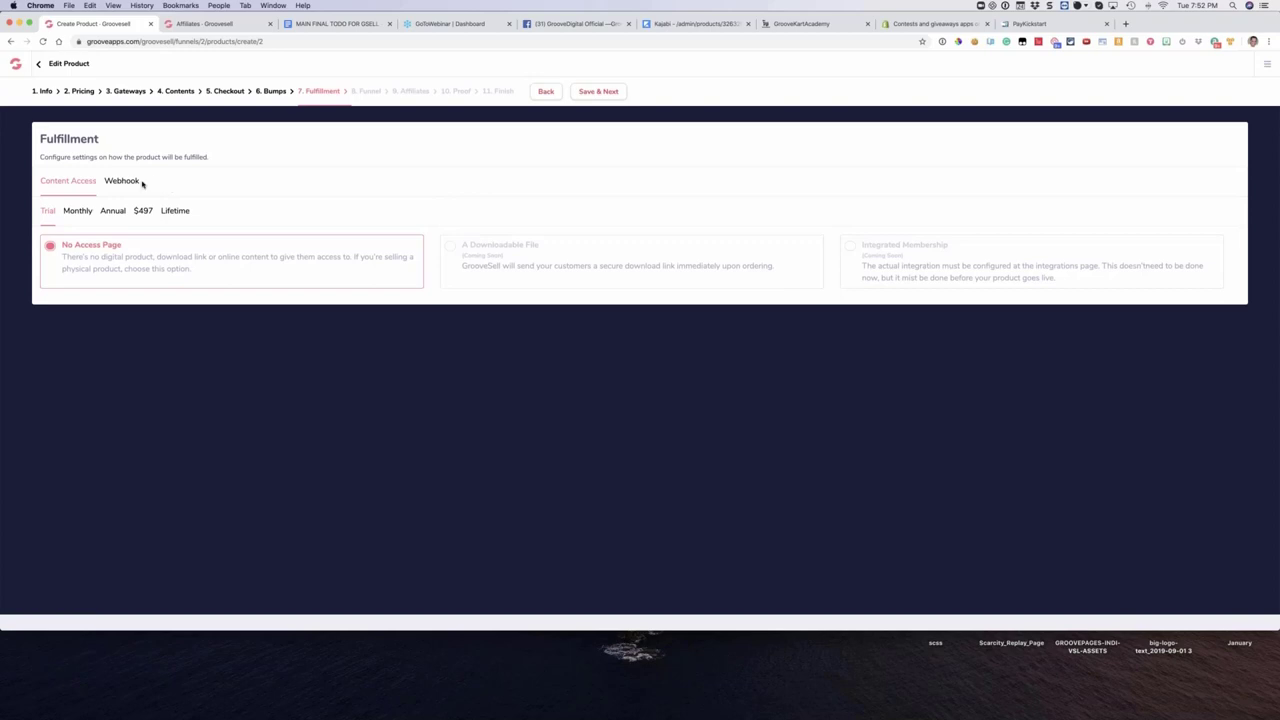
Step: Continue past Fulfillment to the affiliate settings, switching to No Affiliate Program and back to Activate Affiliate Program
triple_click(155, 182)
click(155, 182)
click(598, 93)
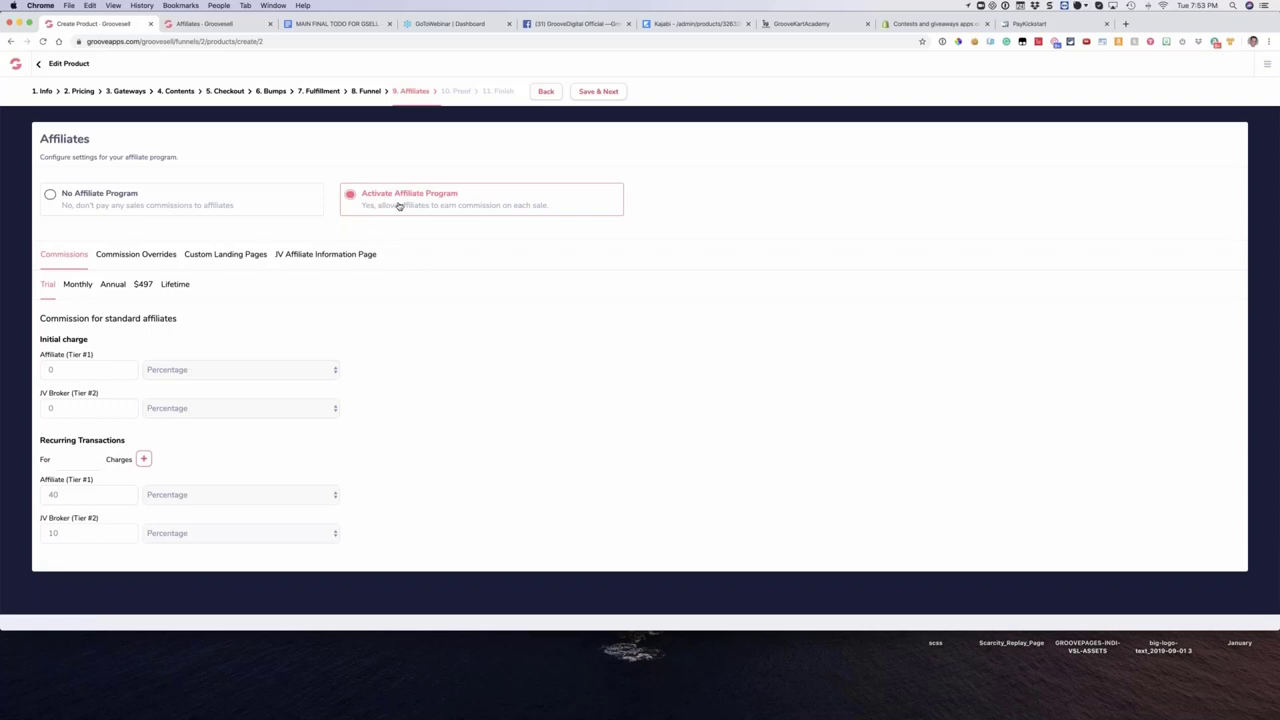
click(122, 208)
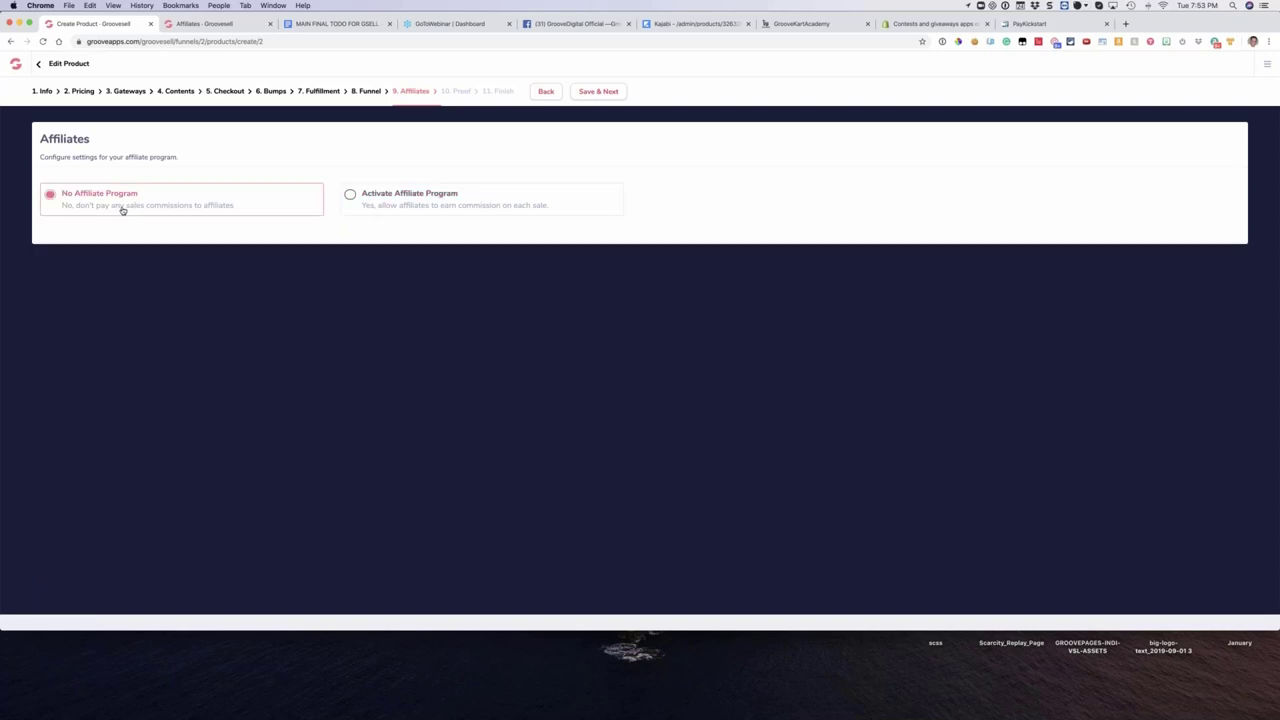
click(357, 208)
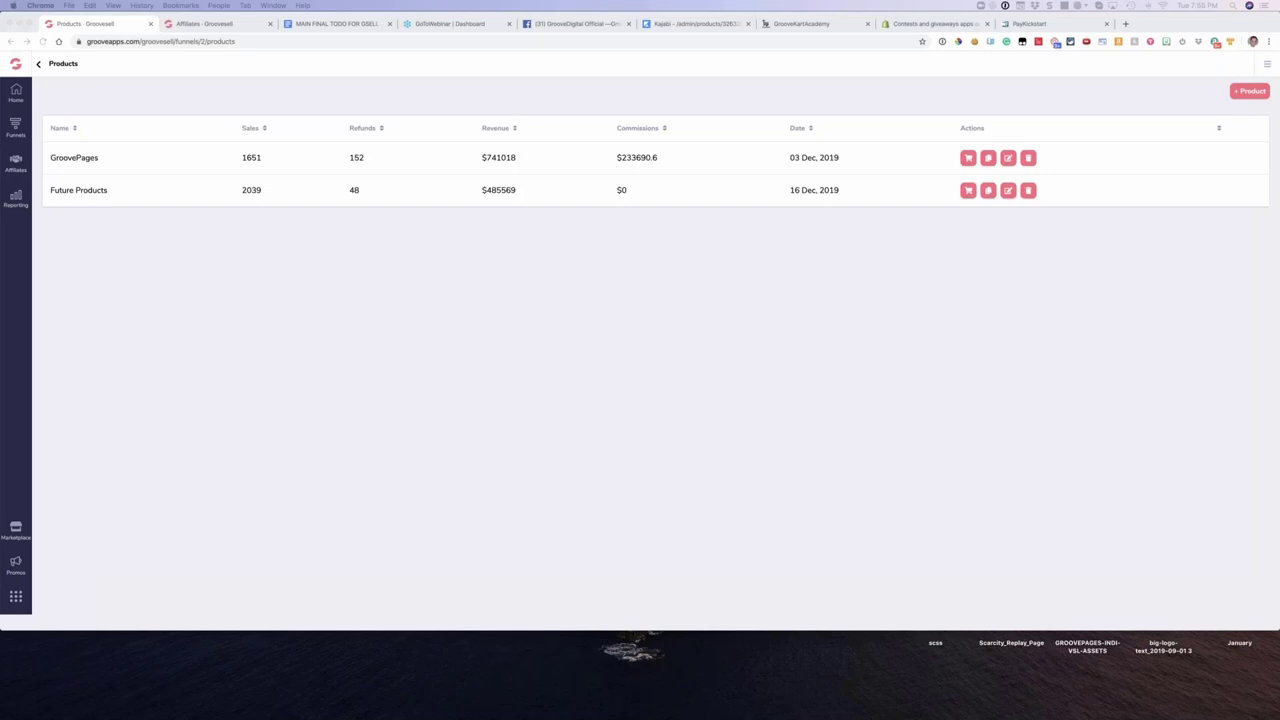
Step: Close the Call Recorder window and bring the Finder Downloads window over the browser
key(super+Tab)
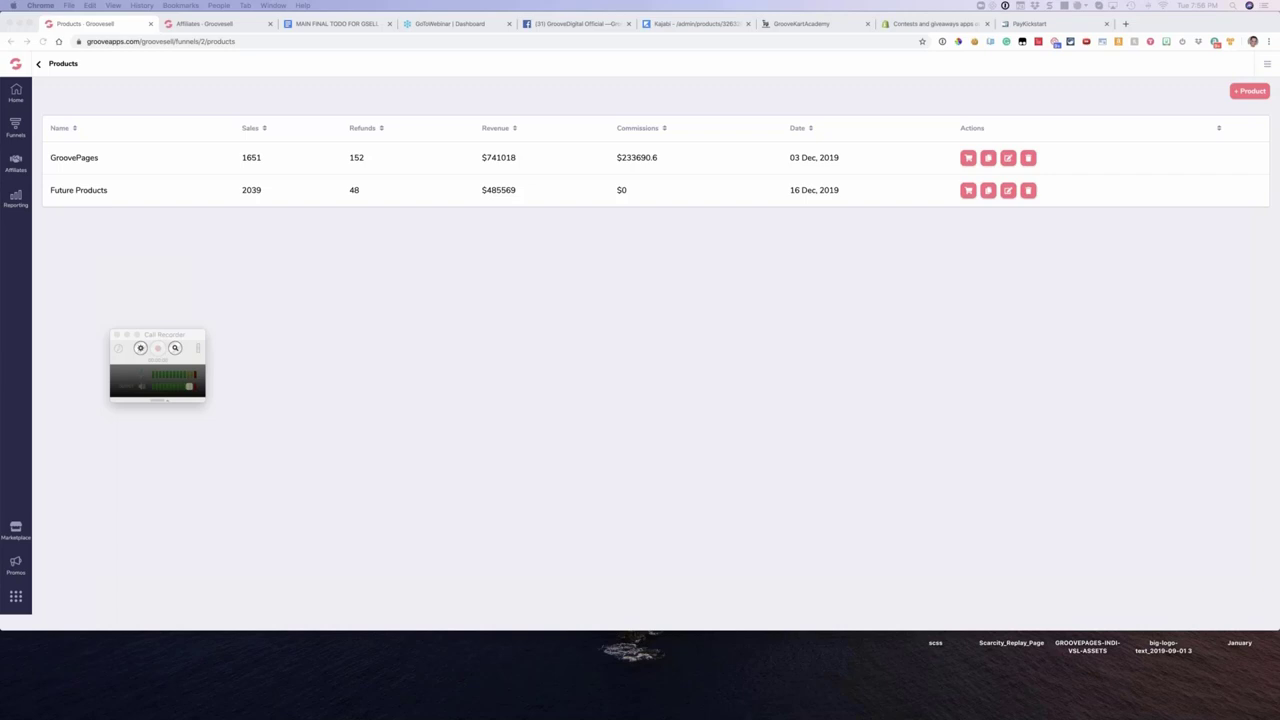
click(116, 334)
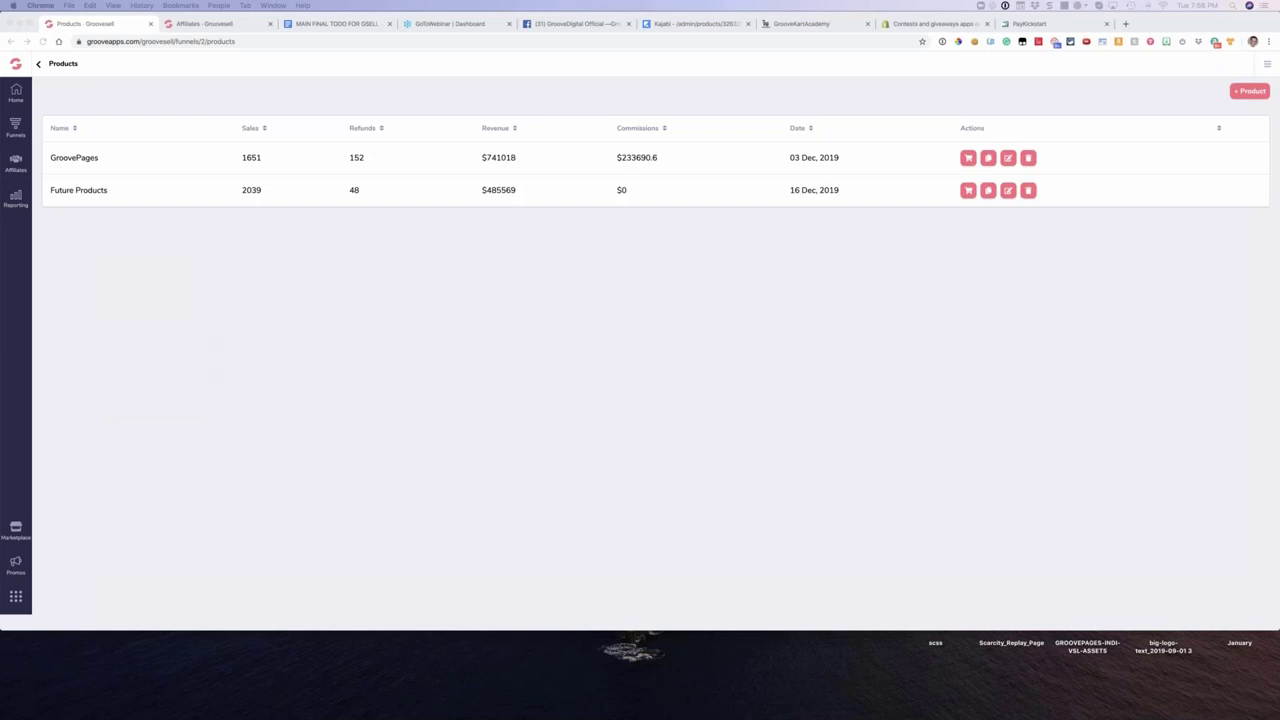
key(super+Tab)
drag(943, 68, 1168, 66)
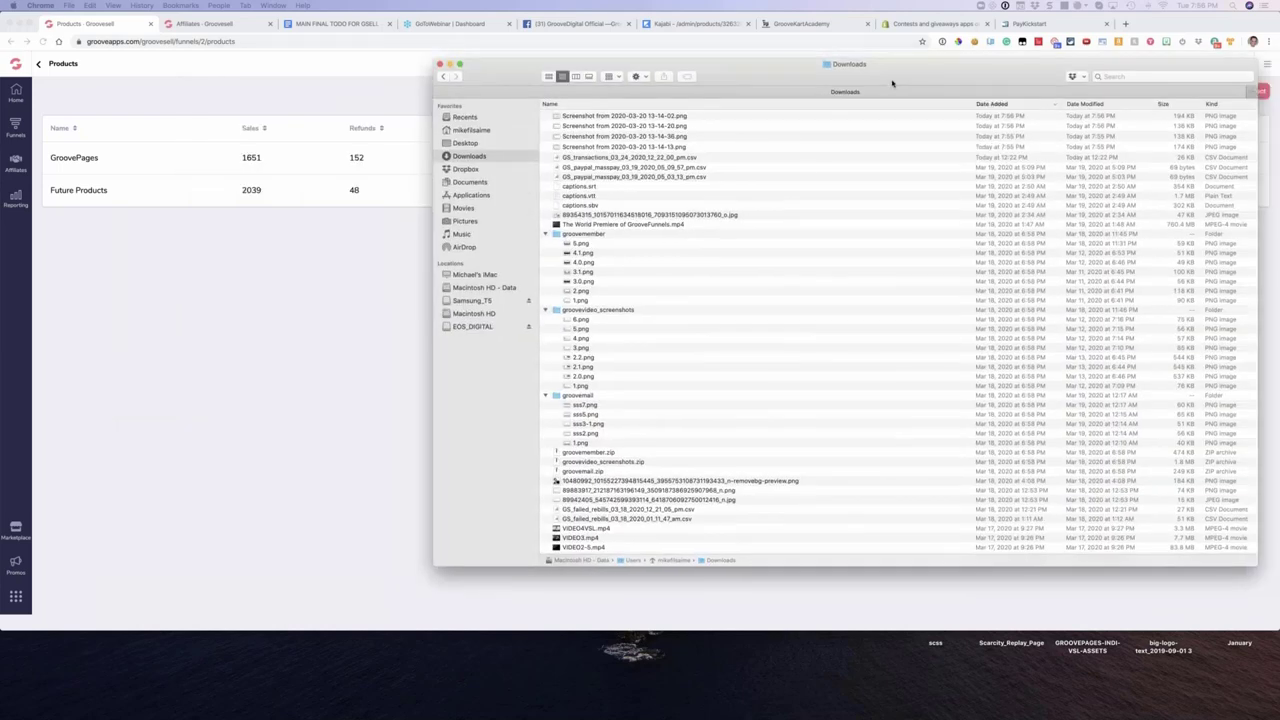
Step: Preview 1.png from the groovemail folder and enlarge the preview window
click(569, 444)
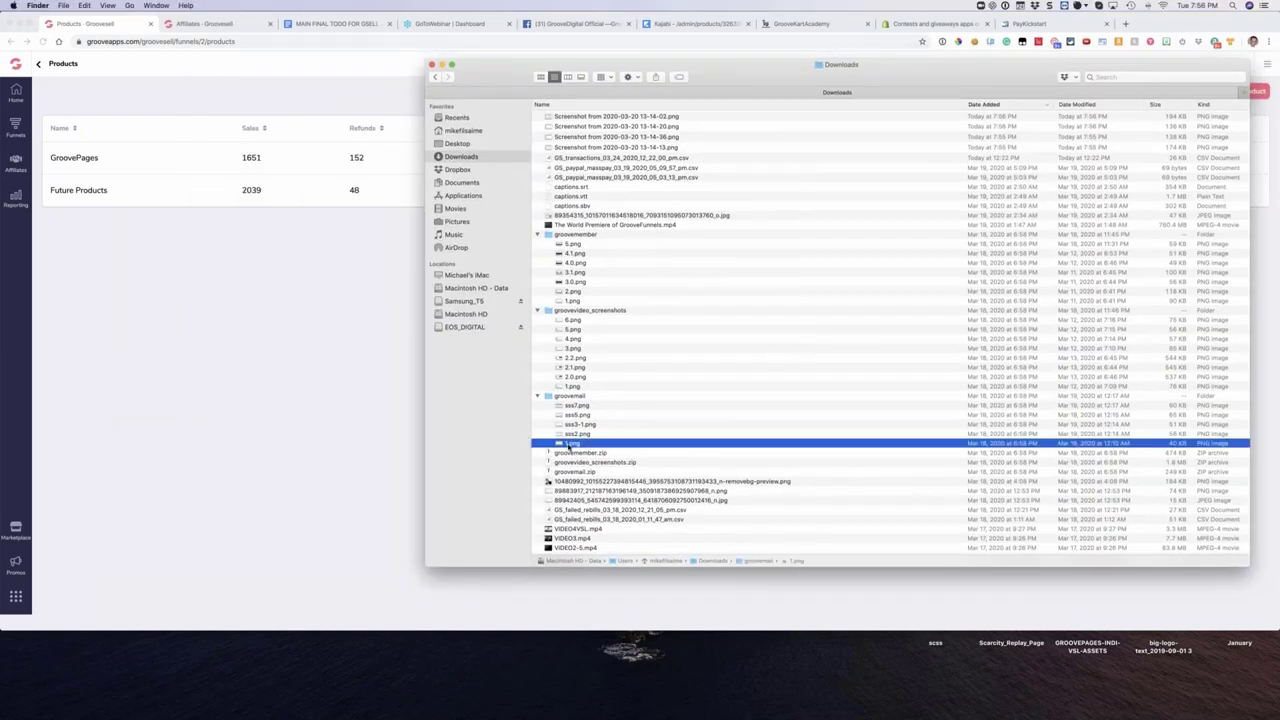
key(space)
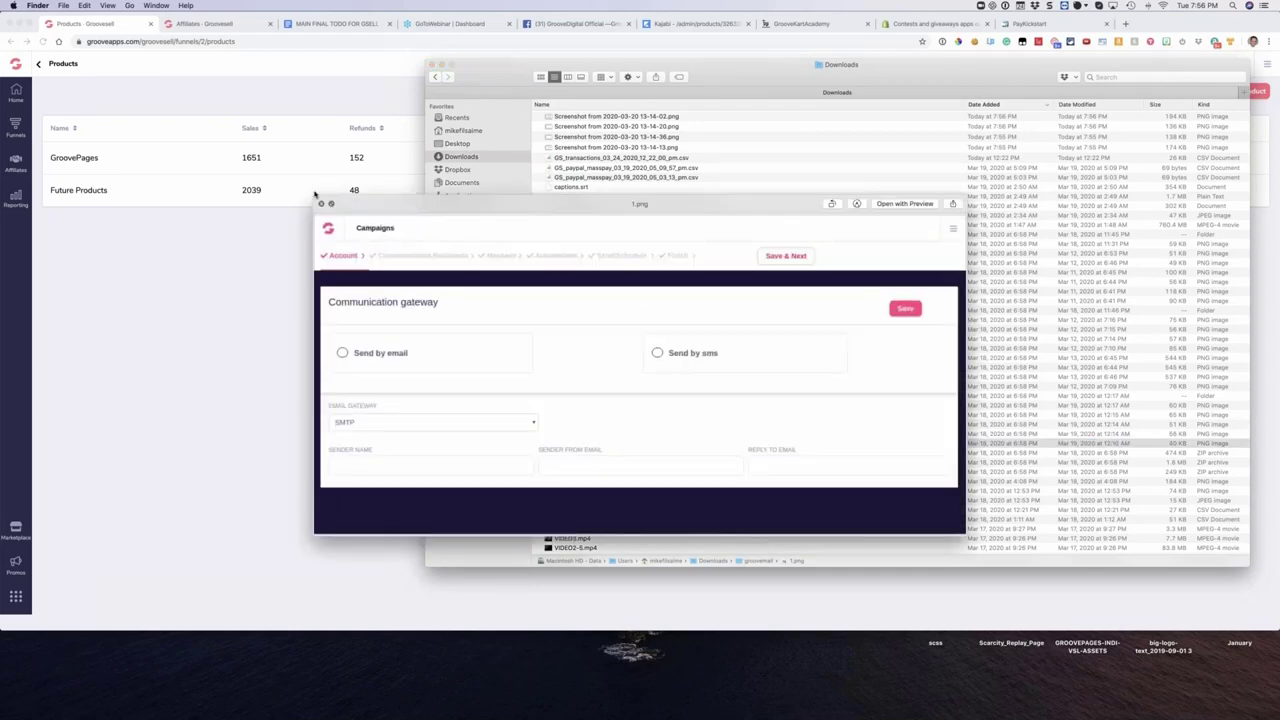
drag(313, 195, 233, 148)
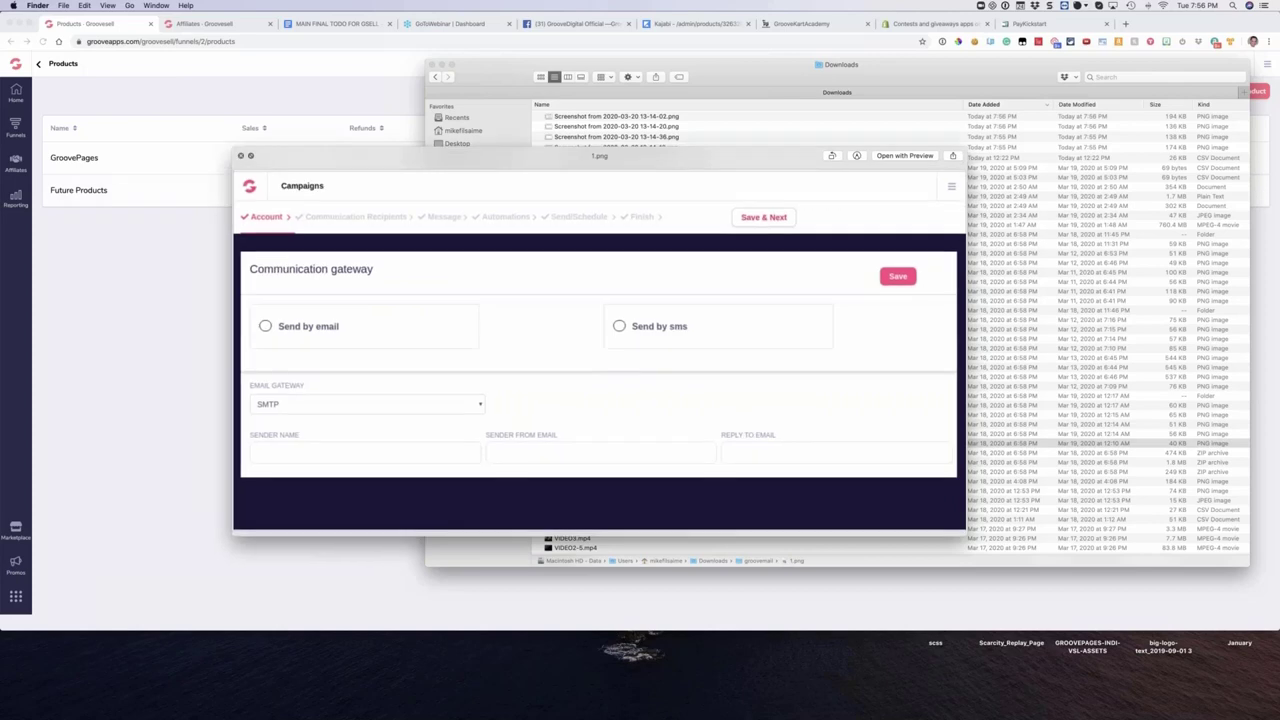
Step: Browse the groovemail folder in the preview to the sss7.png campaign screenshot, and close the preview
key(Up)
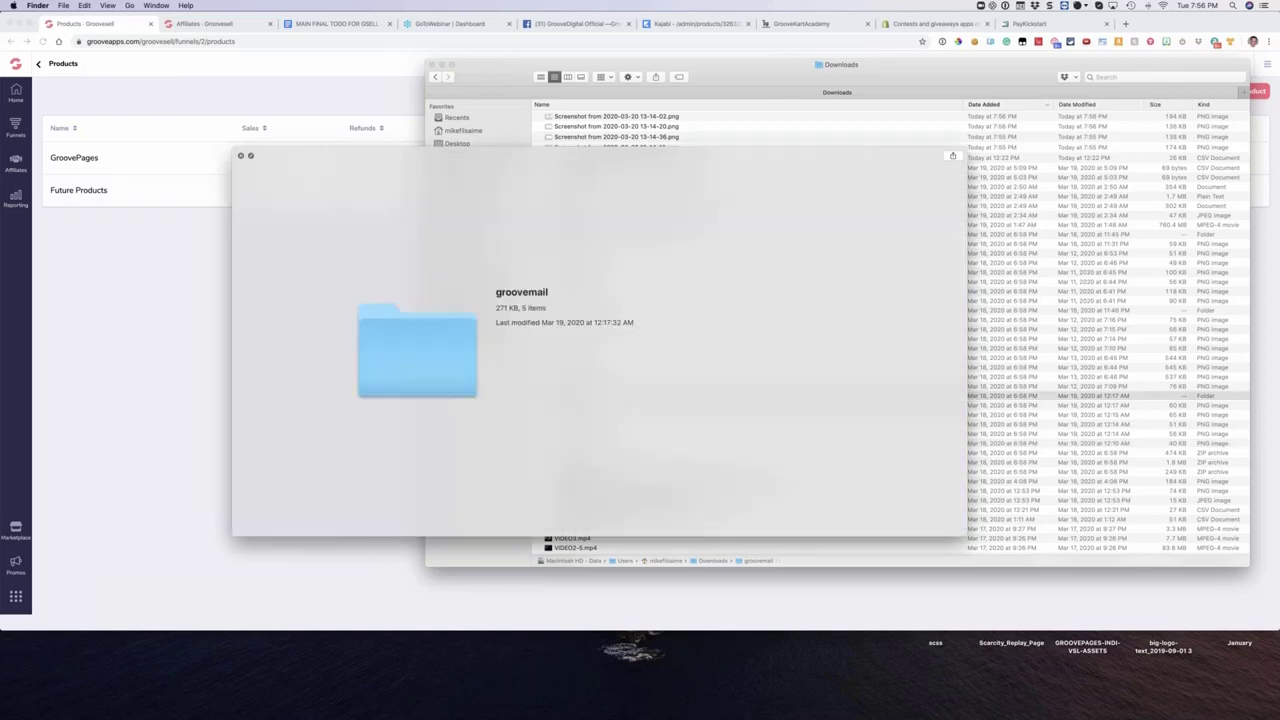
key(Up)
key(Up)
key(Down)
key(Down)
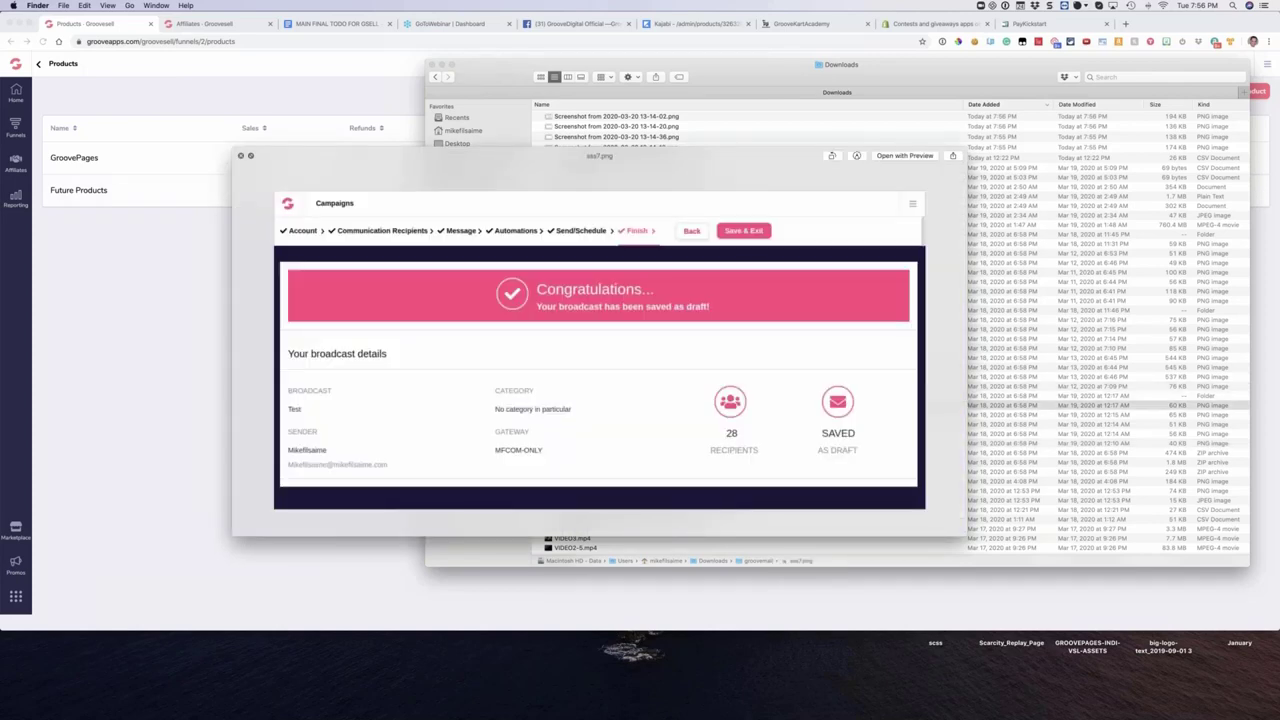
key(space)
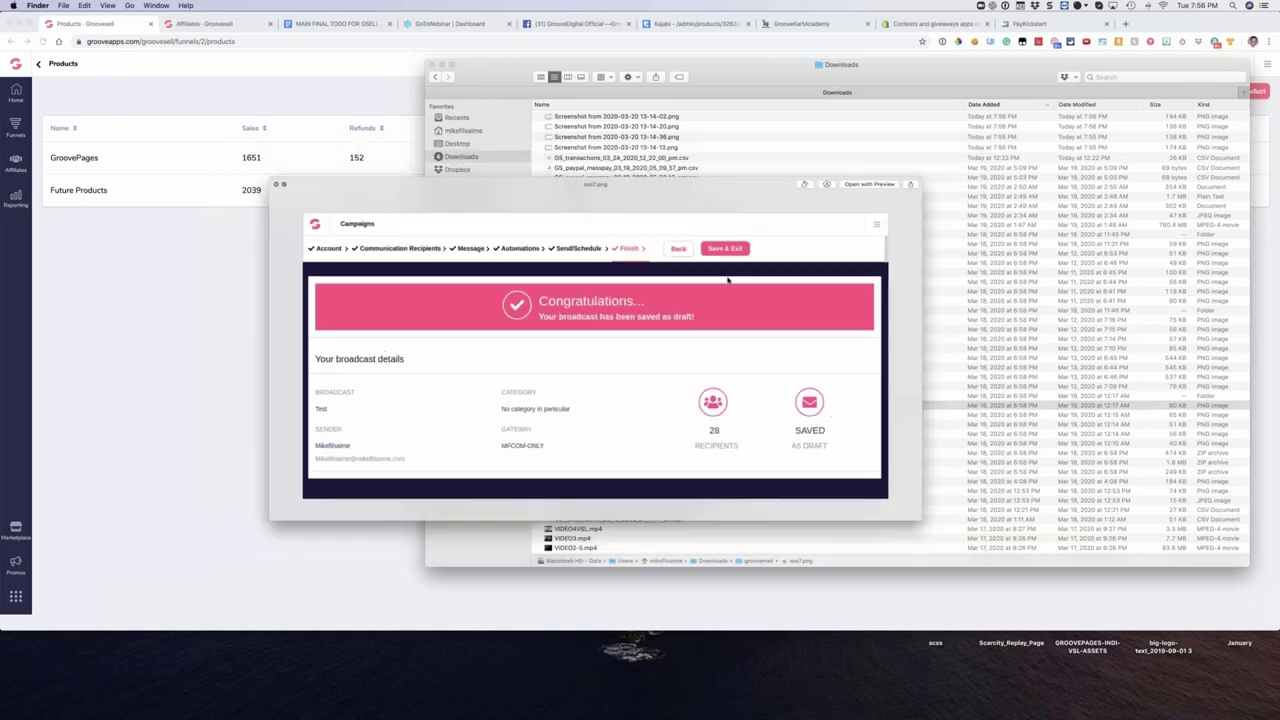
Step: Move the Finder Downloads window up and to the left over the browser, hide it, and bring it back to the front
click(570, 442)
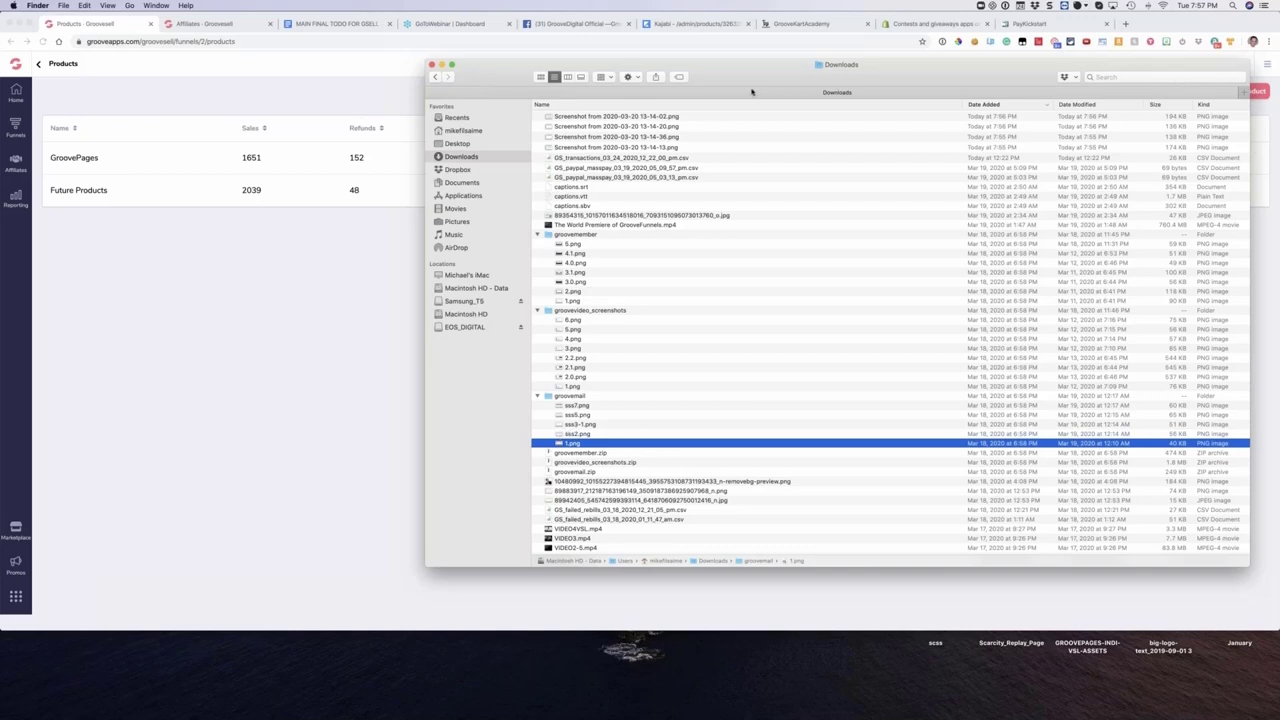
drag(752, 92, 573, 51)
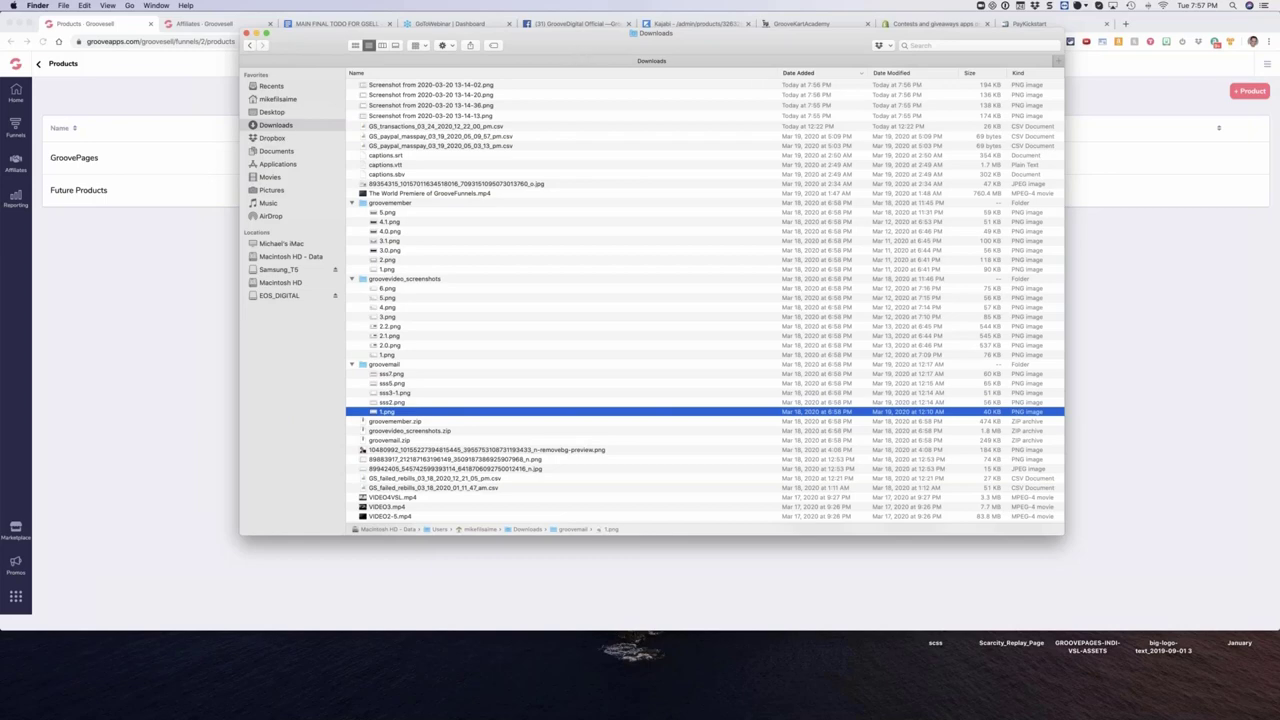
key(super+h)
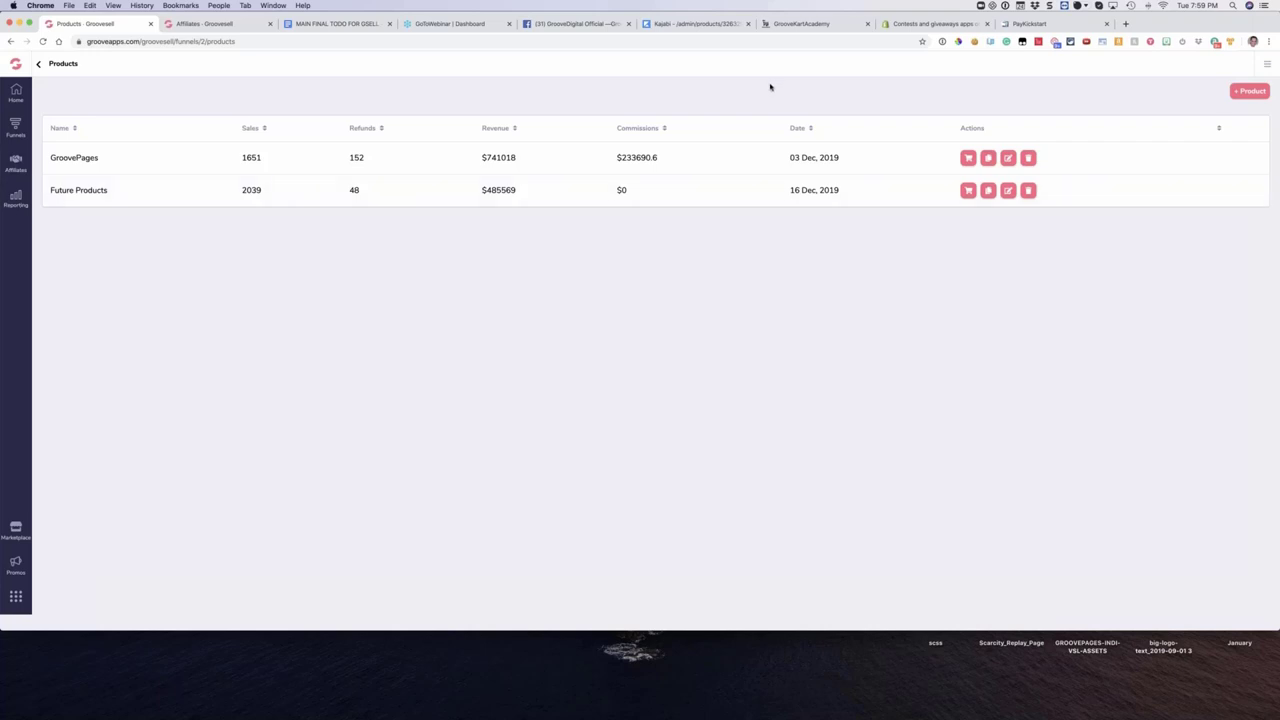
key(super+Tab)
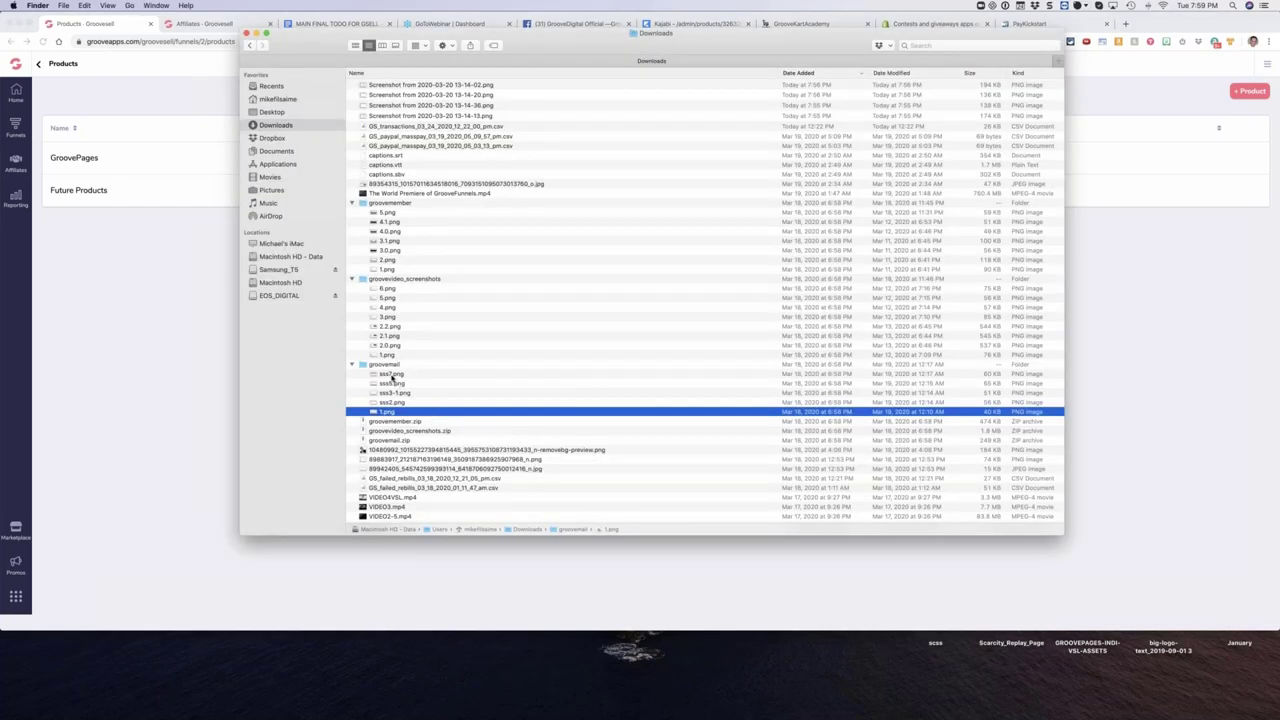
Step: Preview 1.png from the groovemail folder and browse past sss2.png to the sss3-1.png email broadcast type screenshot
click(395, 374)
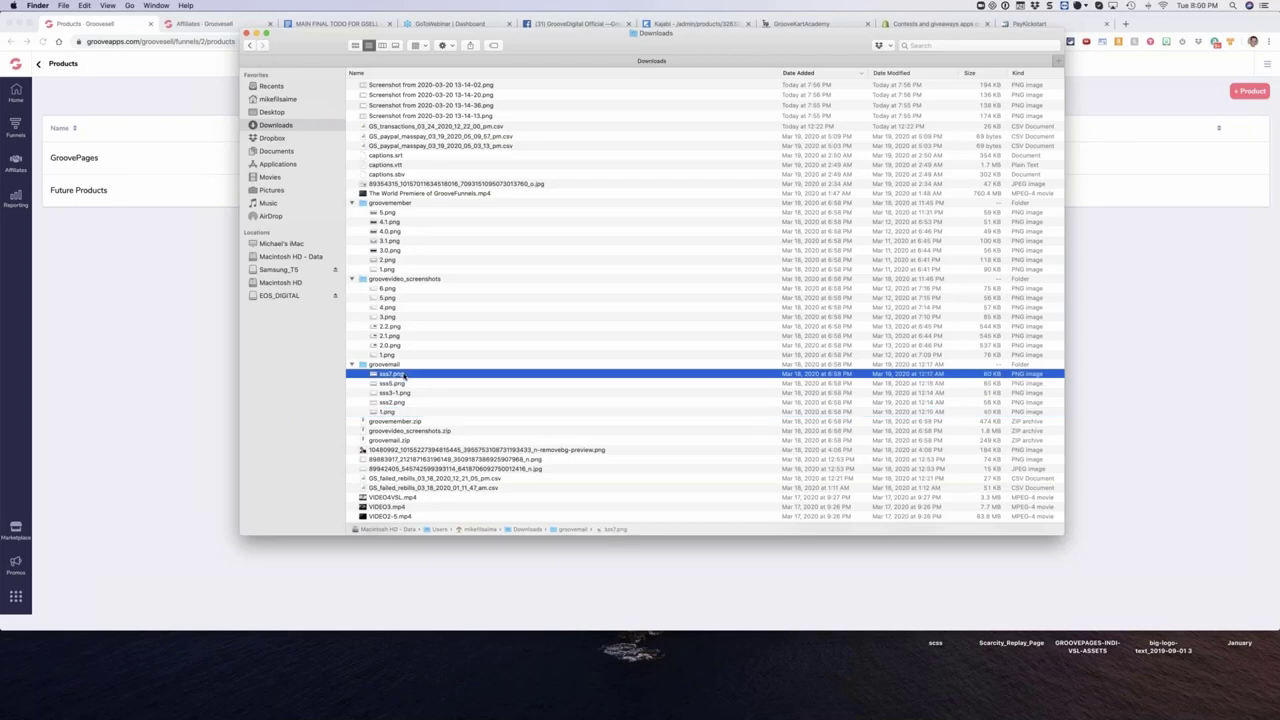
key(space)
key(space)
click(390, 412)
key(space)
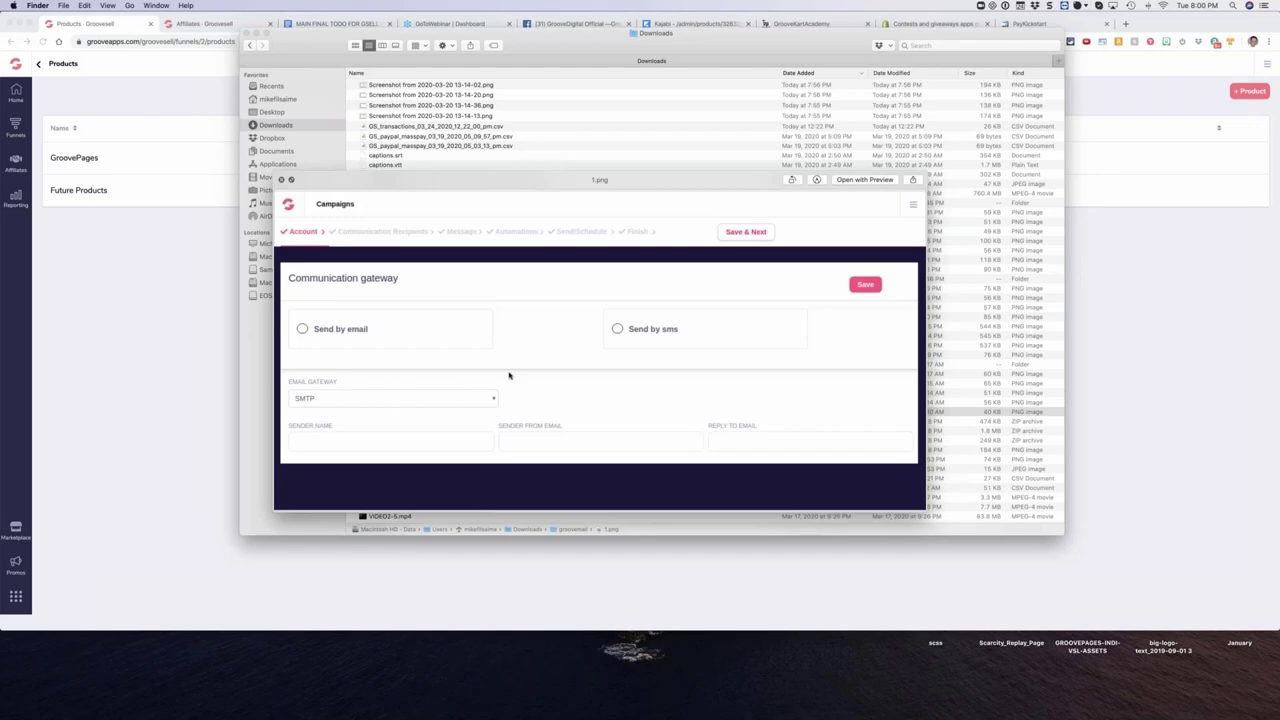
key(Down)
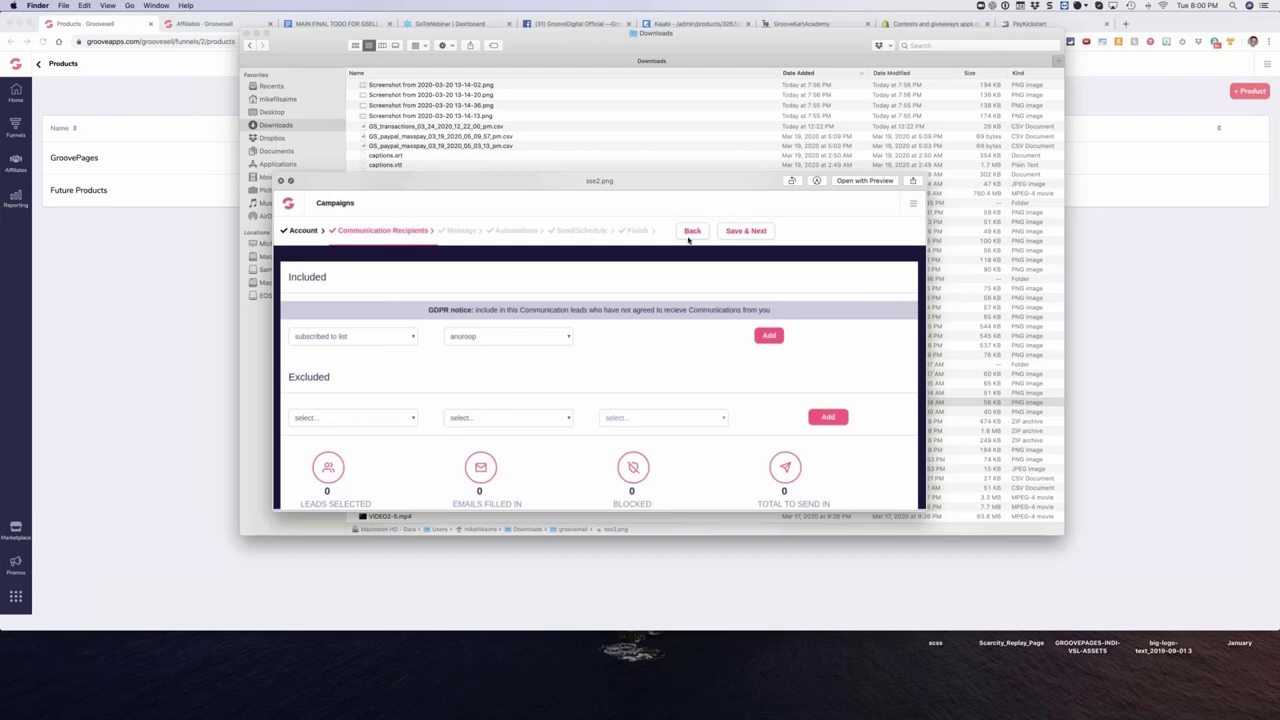
key(Up)
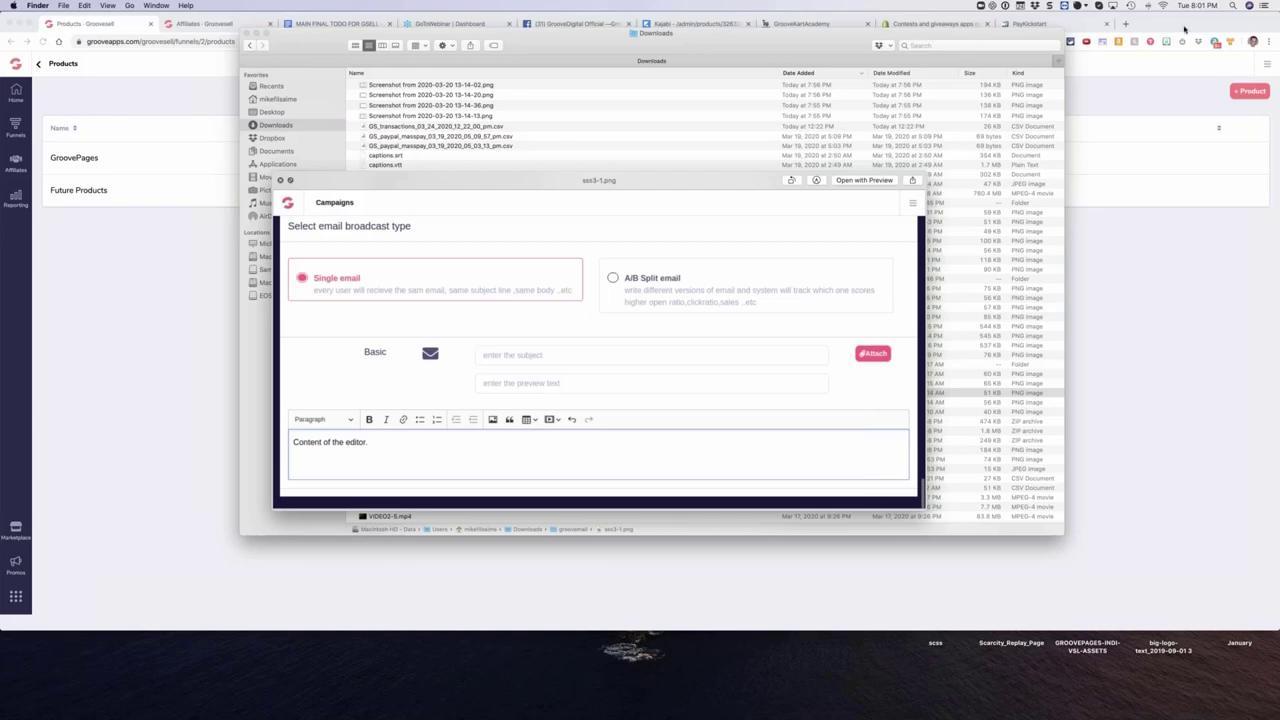
Step: Open gmail.com in a new browser tab, view the newest inbox message, return to the Finder preview, and close the Gmail tab
click(1127, 25)
text(gmail.com)
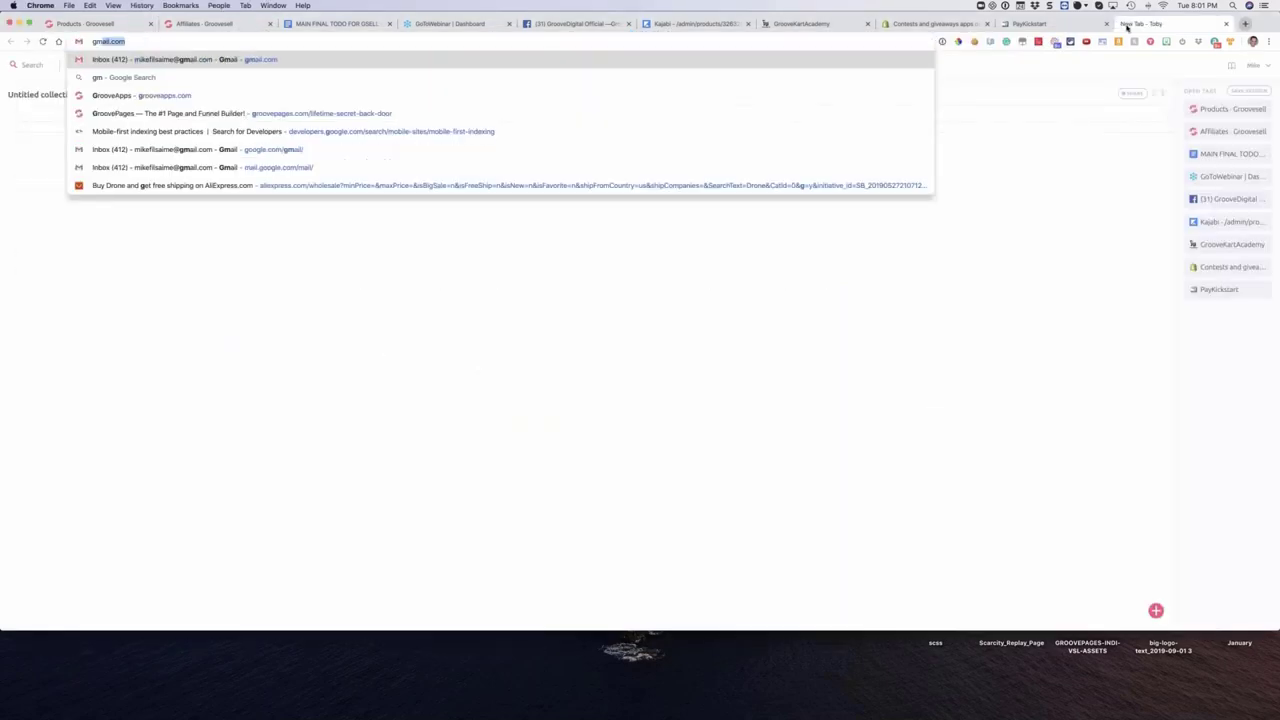
key(Return)
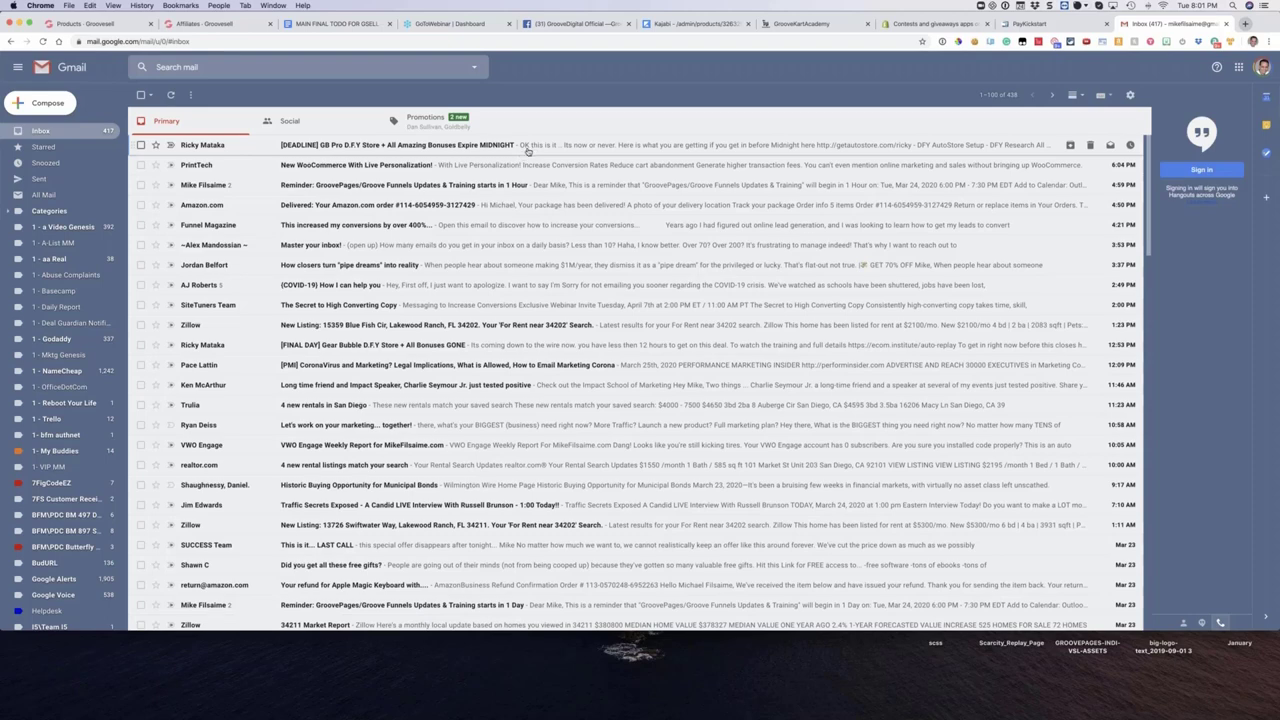
click(527, 150)
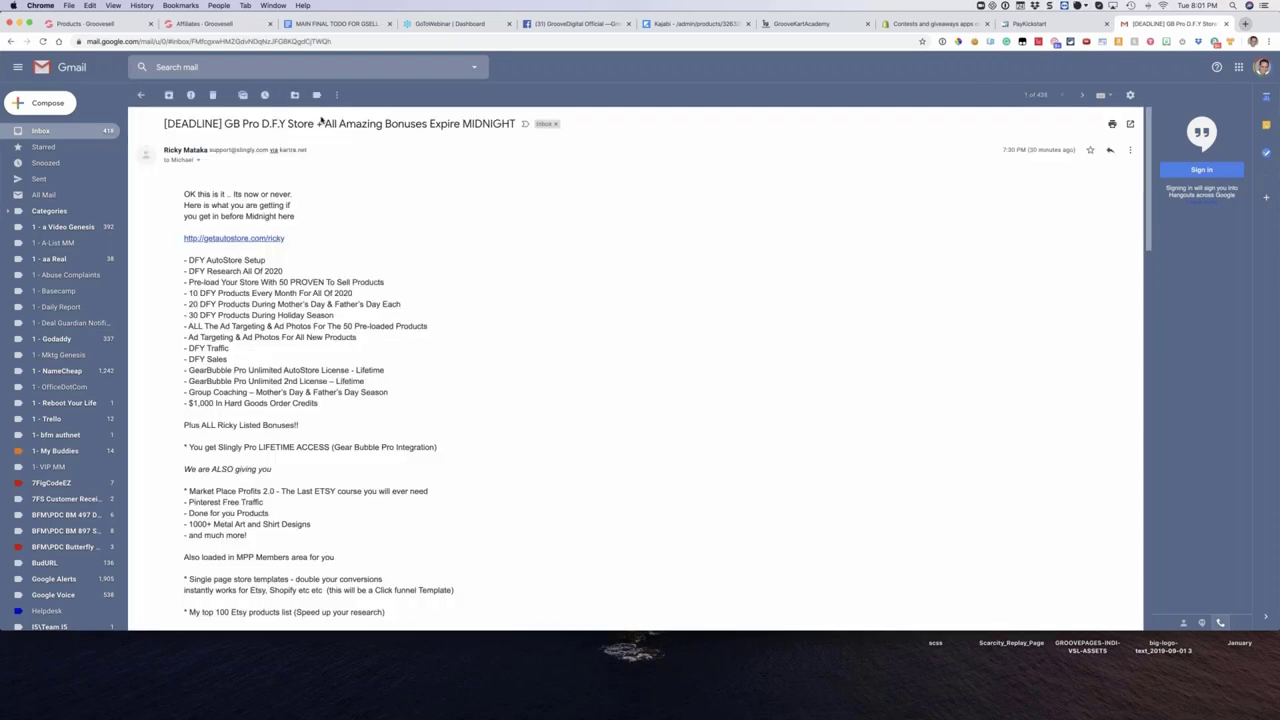
key(super+Tab)
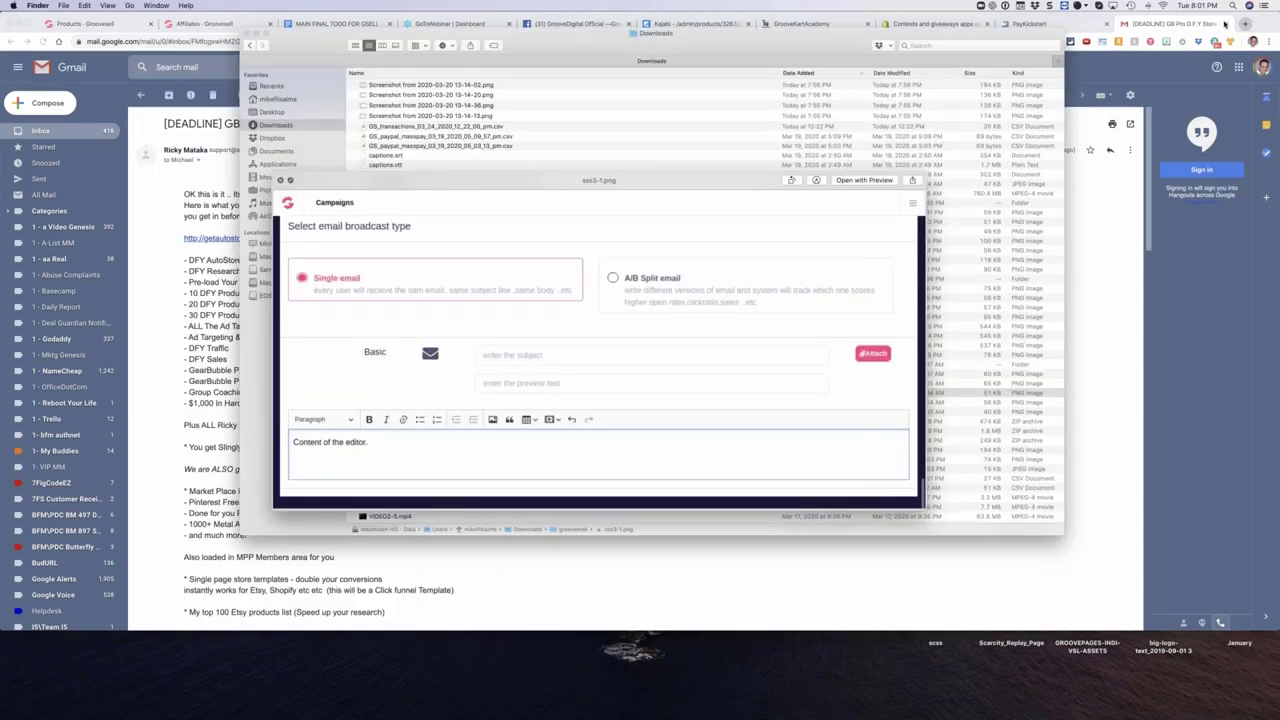
click(1226, 23)
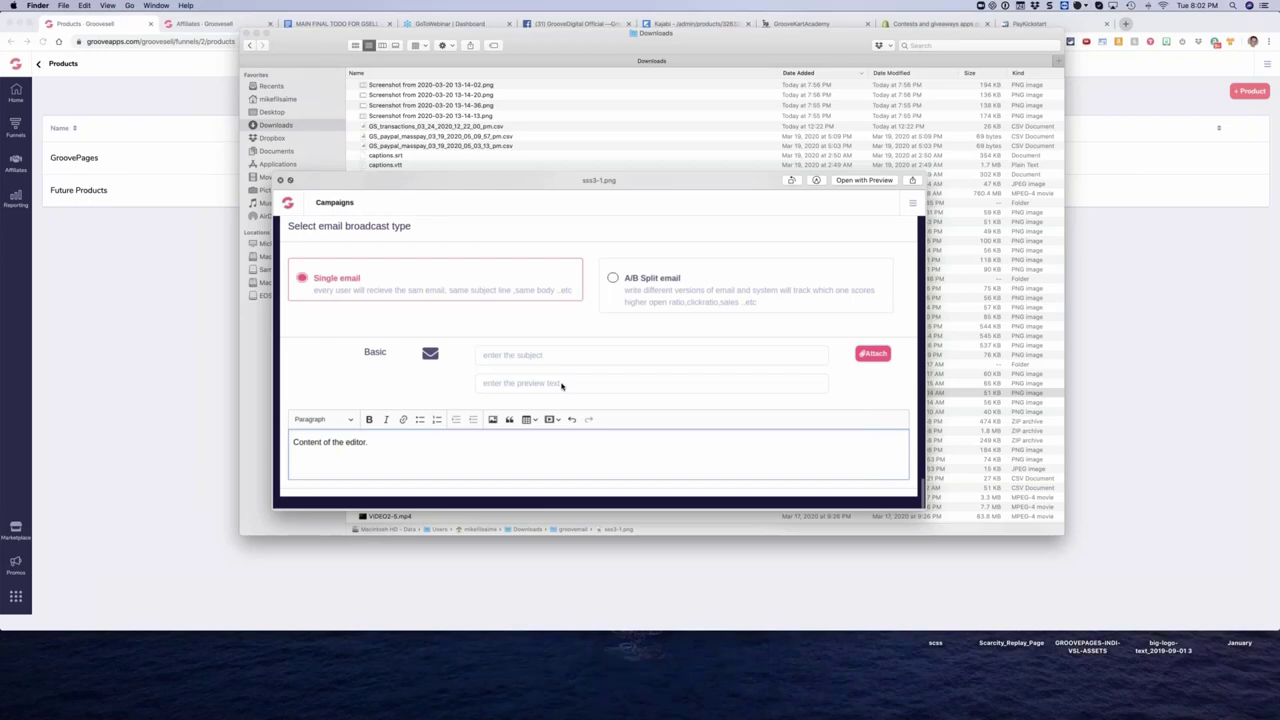
Step: Browse the groovemail preview through the sss5.png scheduling screenshot to sss7.png, and close the preview
key(Up)
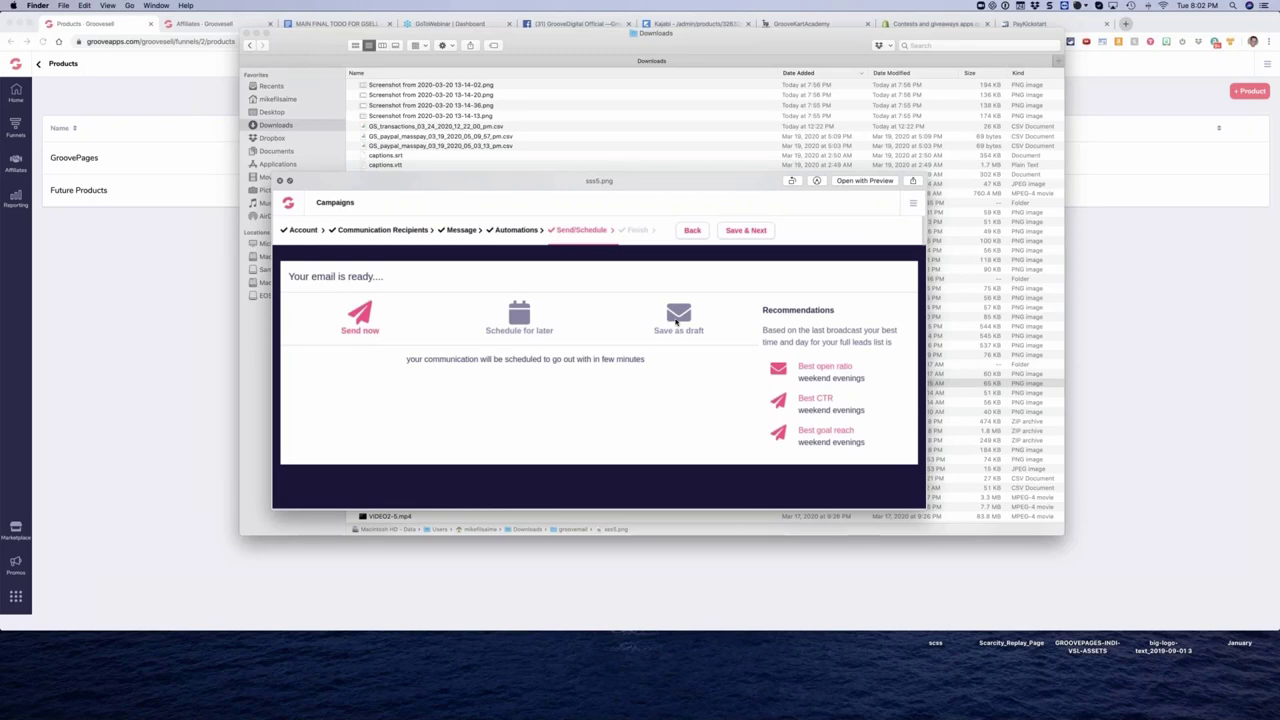
key(Up)
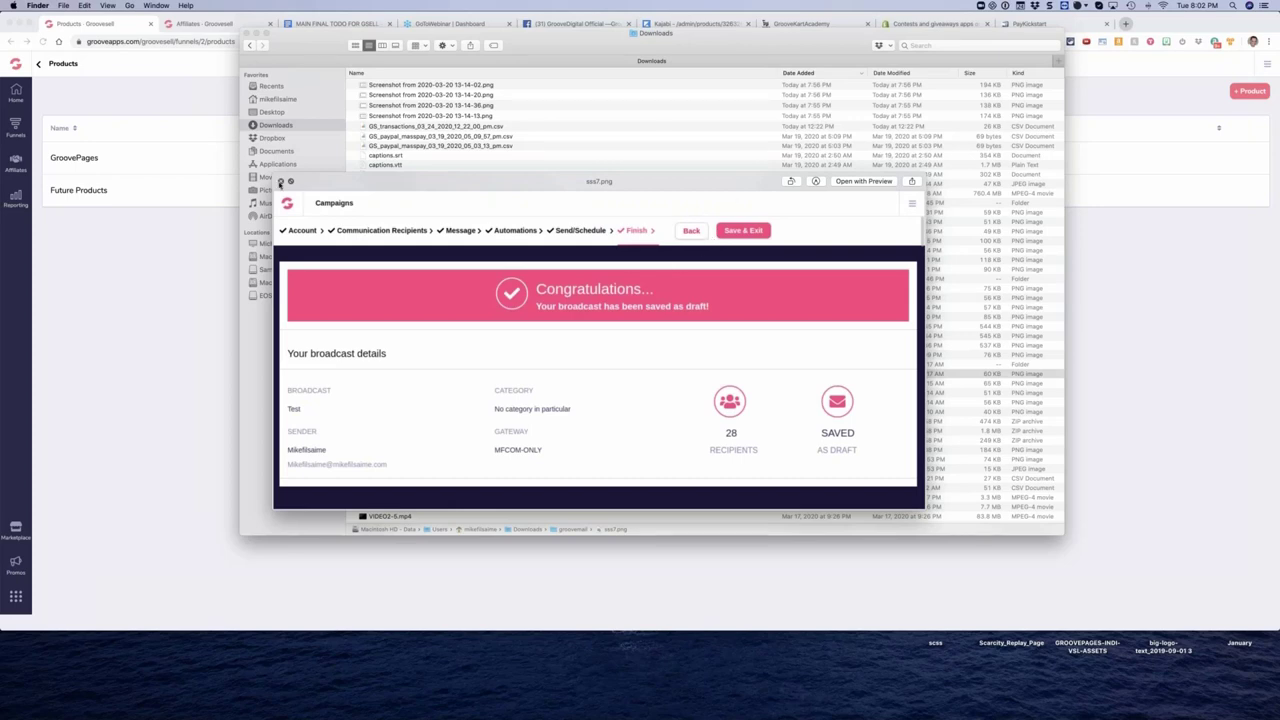
click(281, 182)
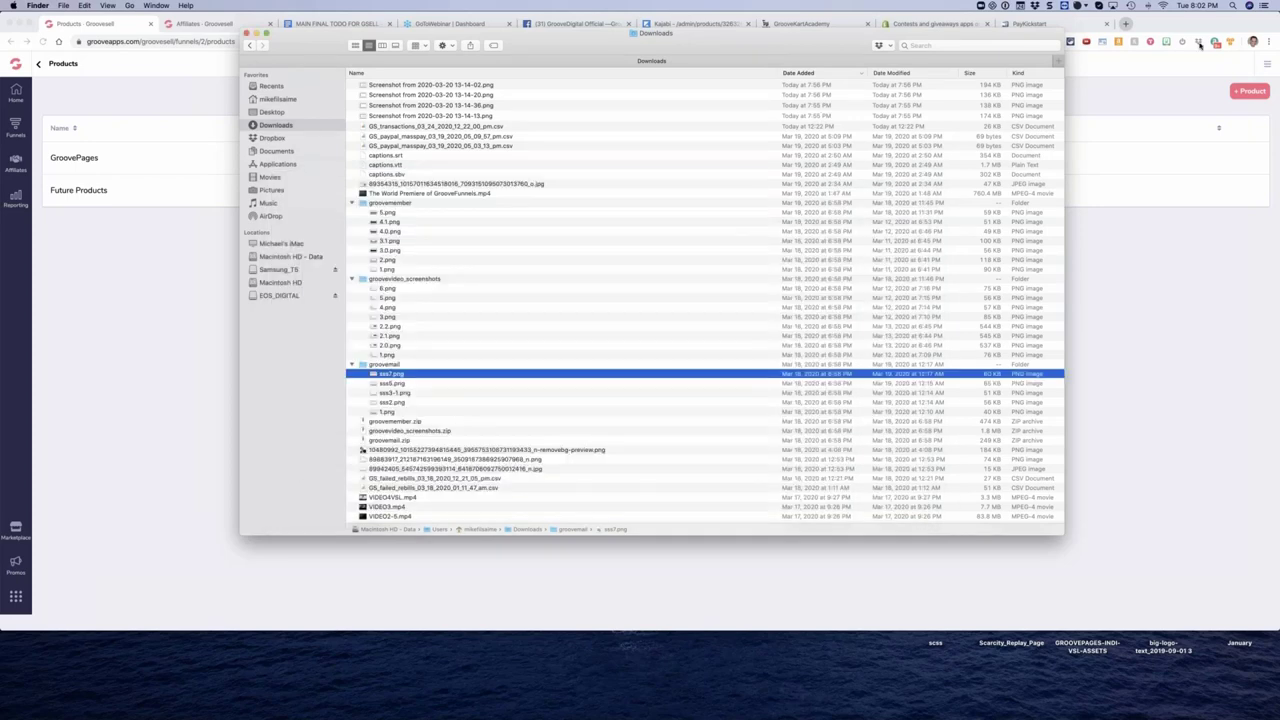
Step: Preview 1.png from the groovevideo_screenshots folder and browse through the video display screenshots to the 3.png settings screenshot
click(389, 355)
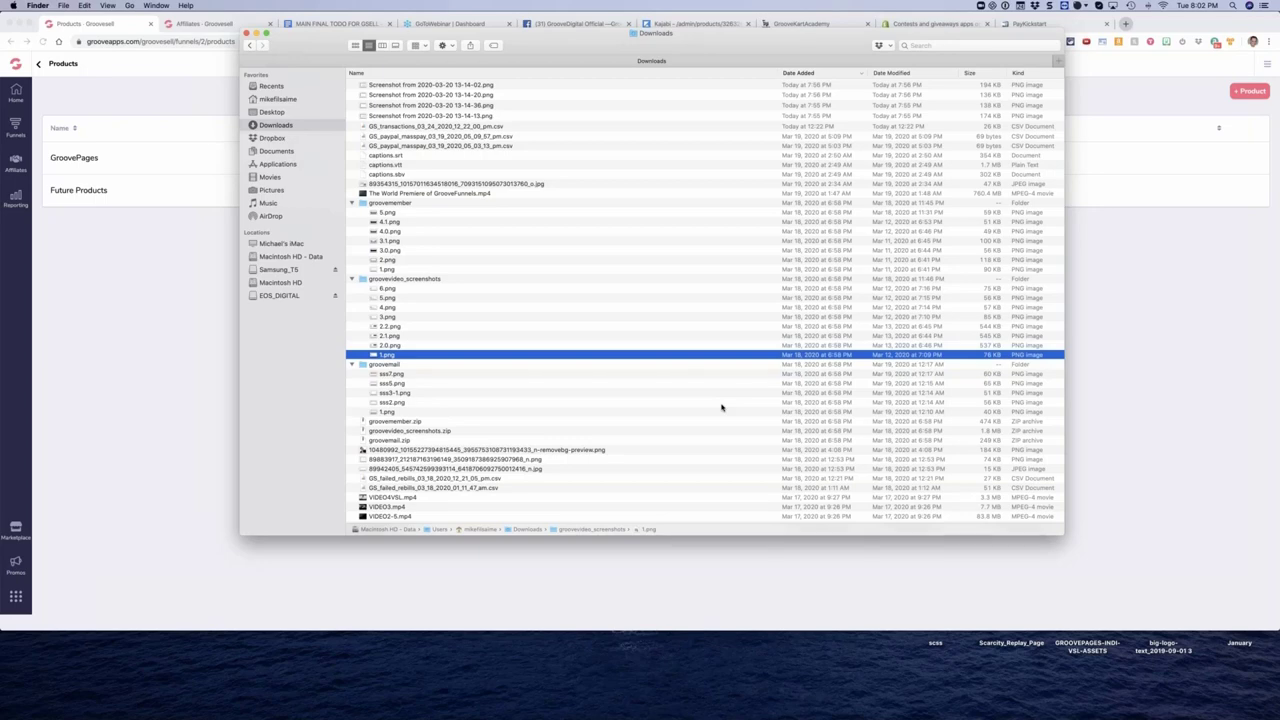
key(space)
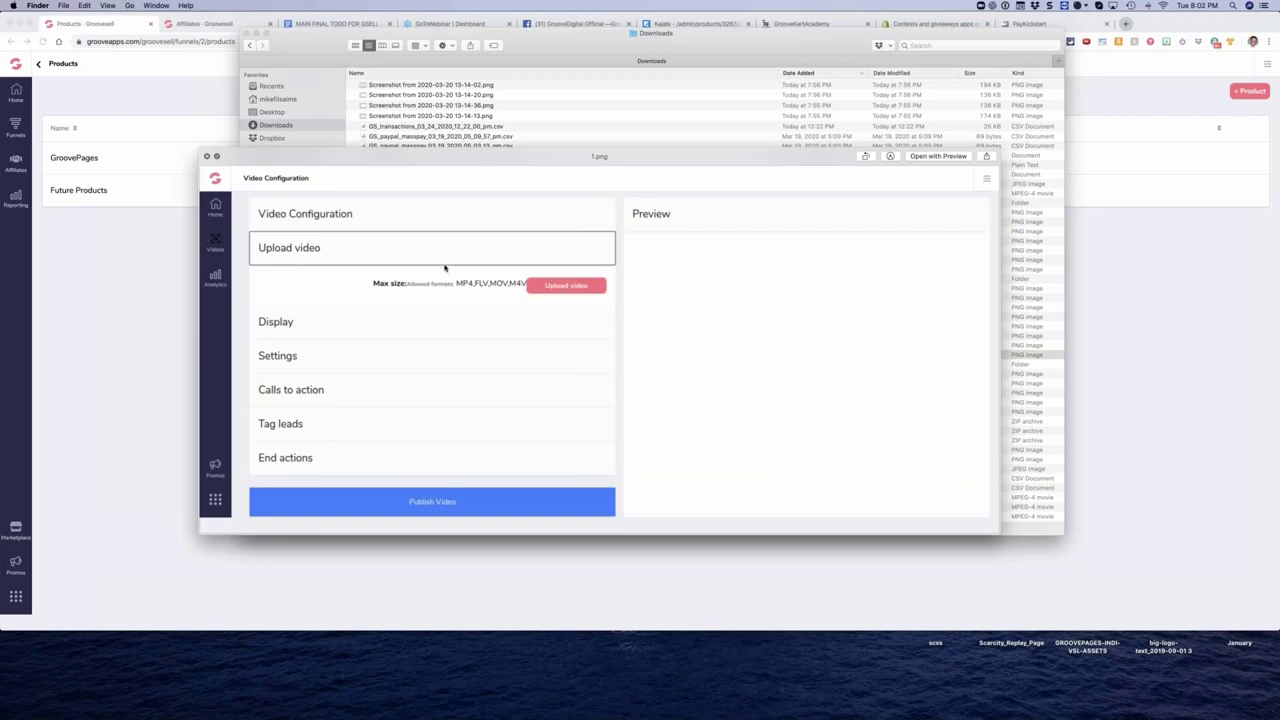
key(Up)
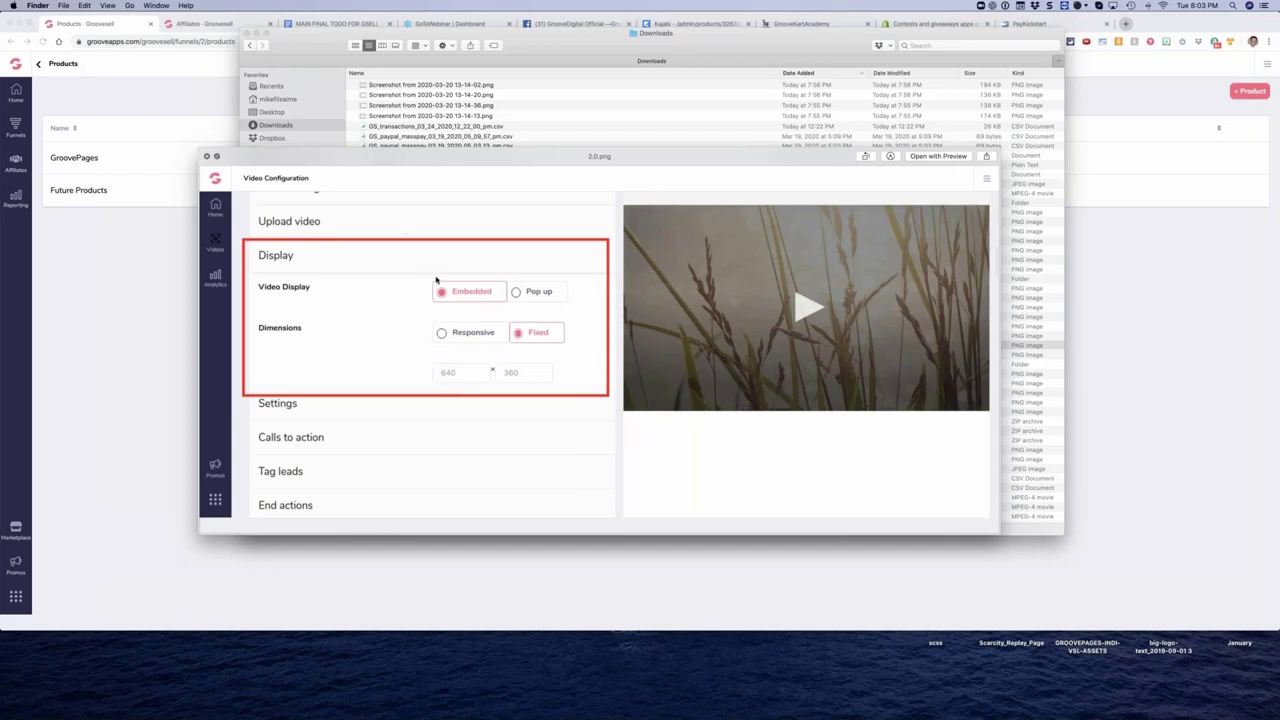
key(Up)
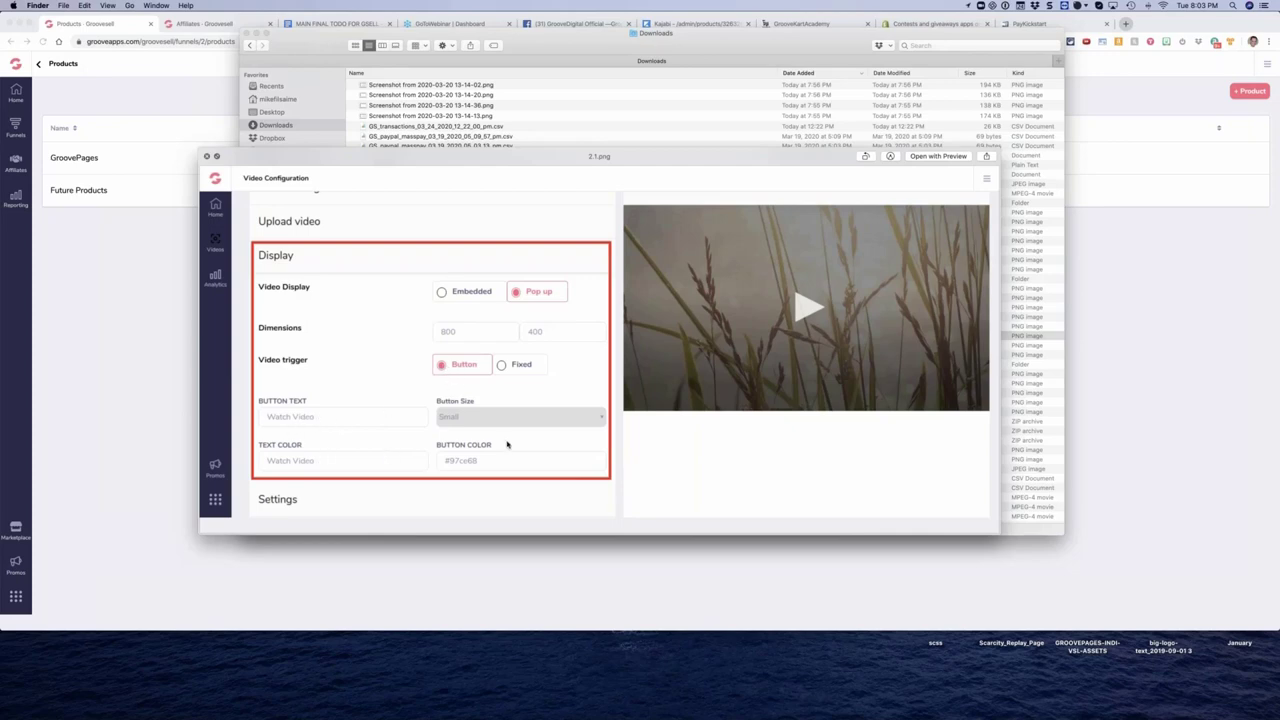
key(Up)
key(Up)
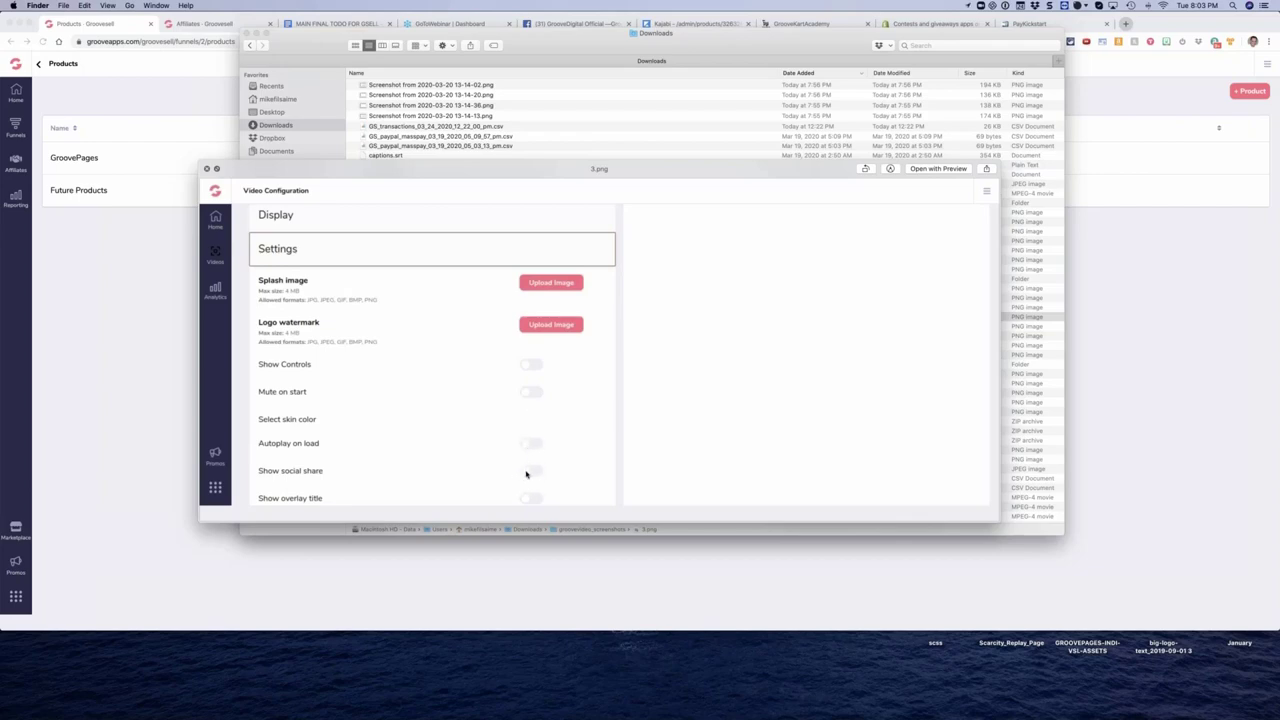
Step: Browse the GrooveVideo calls to action, tag leads and end actions screenshots through 6.png, and close the preview
key(Up)
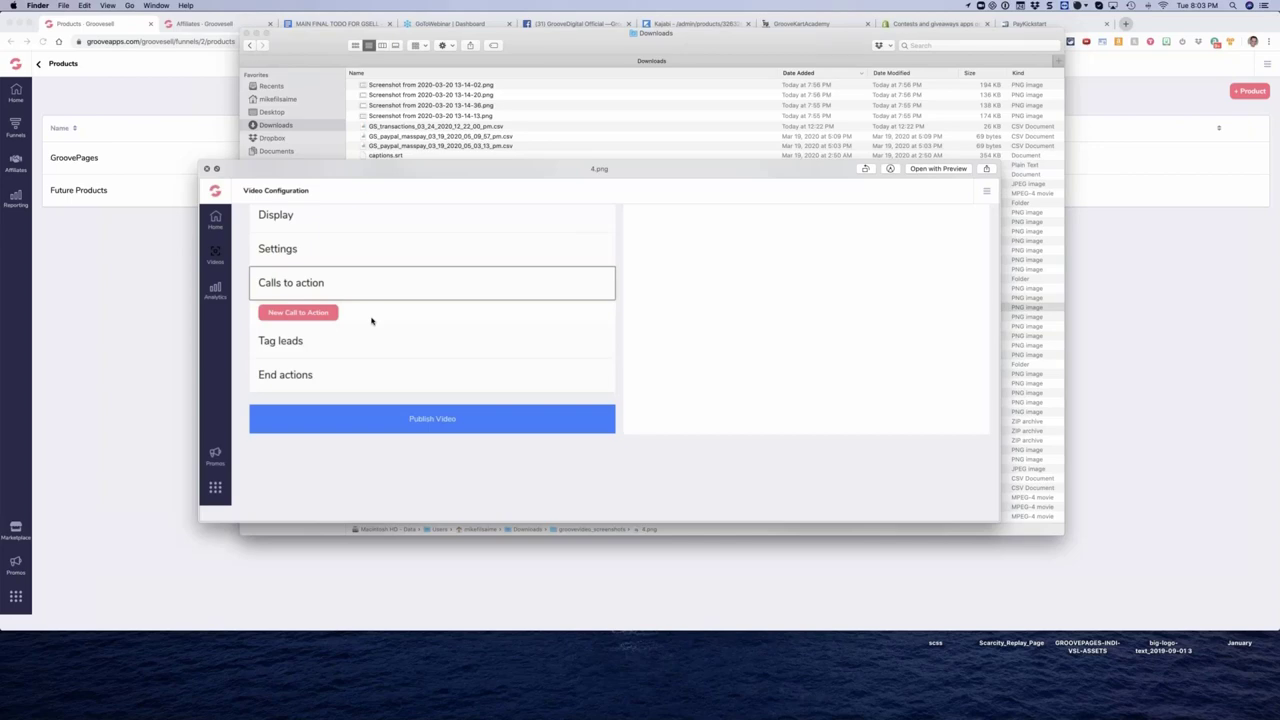
key(Up)
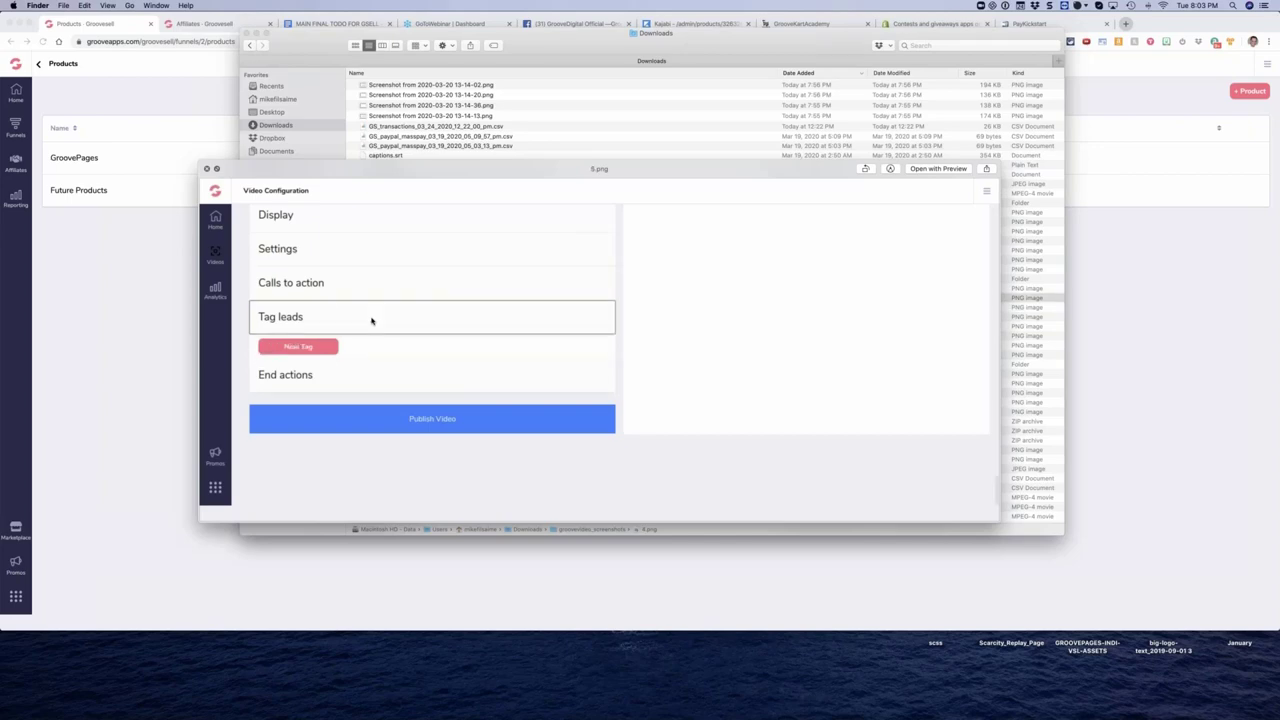
click(330, 371)
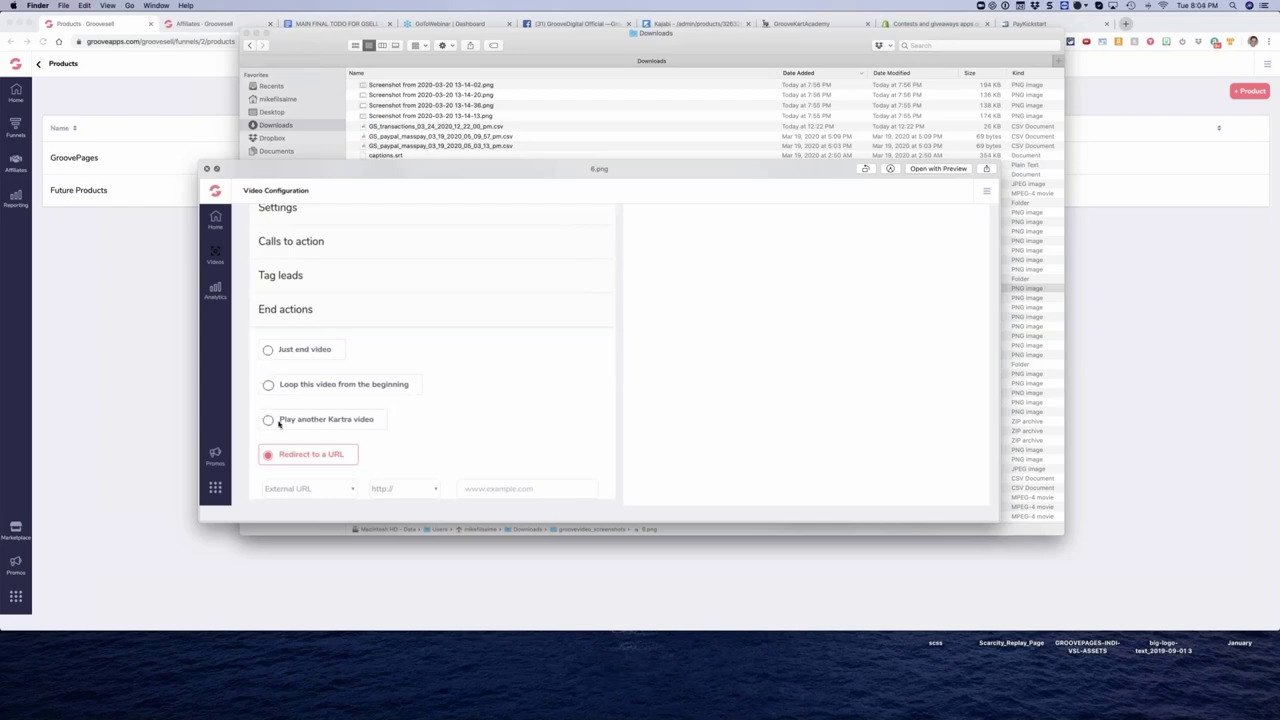
key(Up)
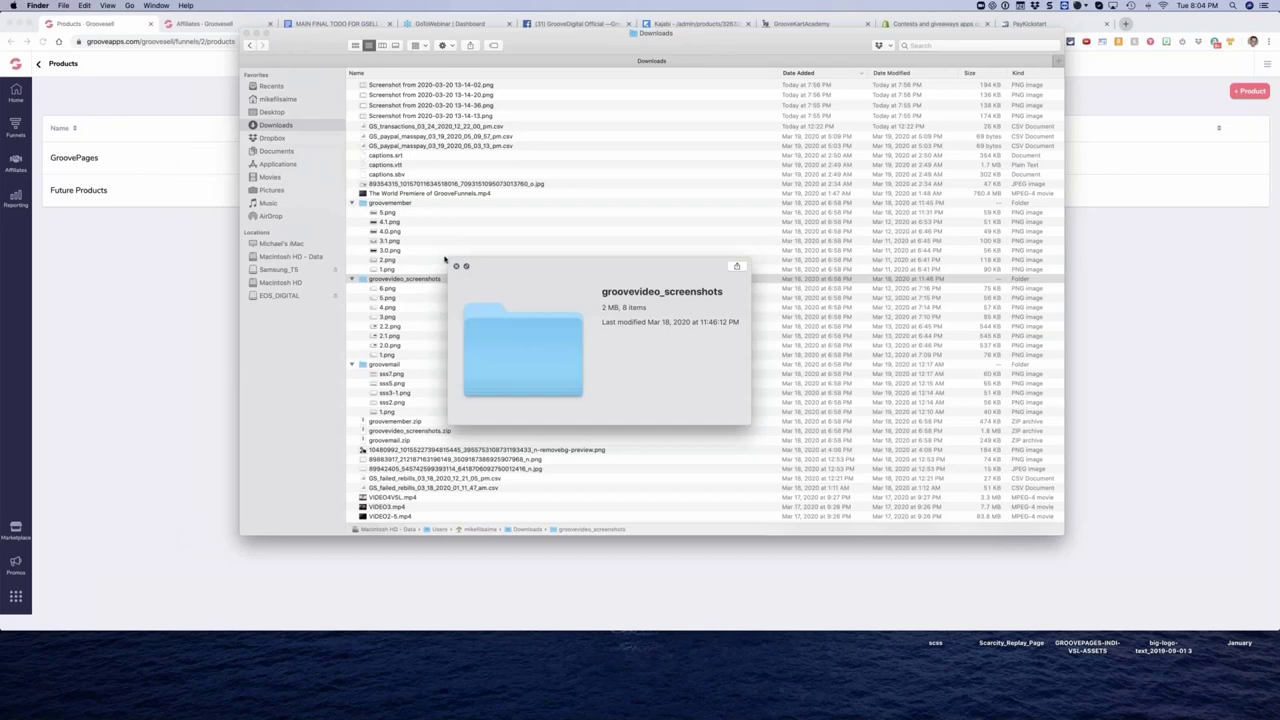
click(456, 266)
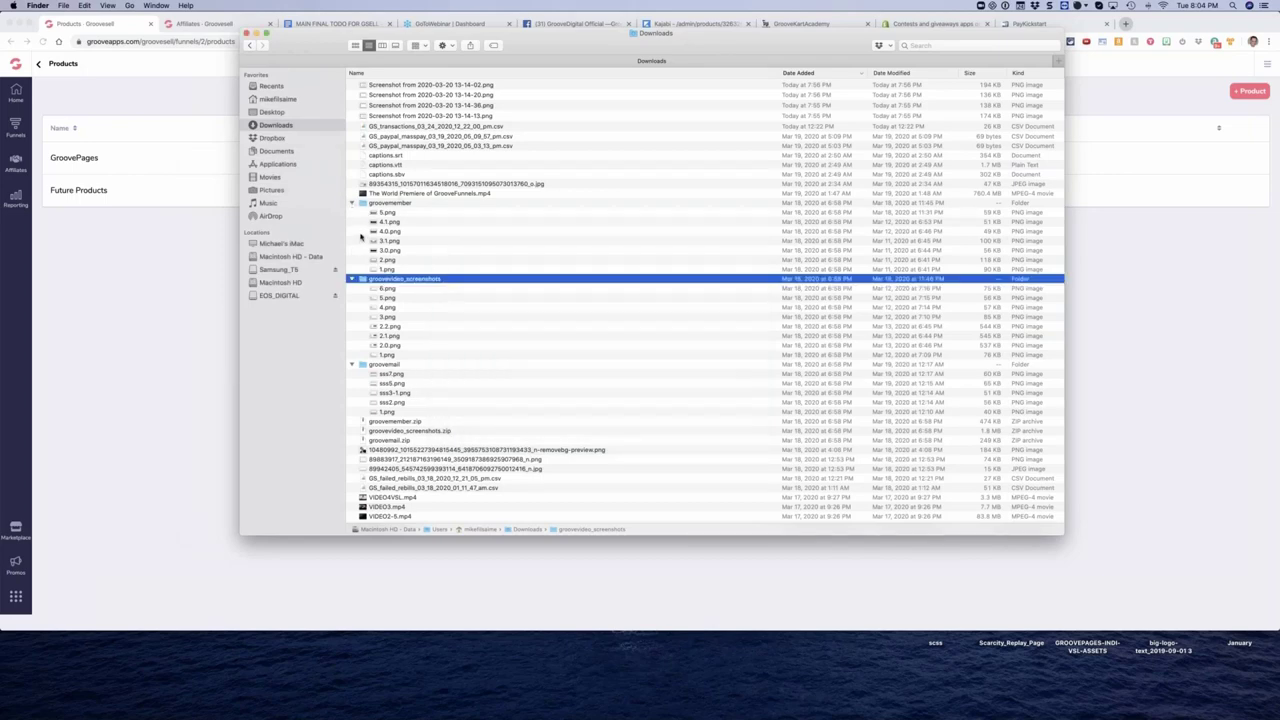
Step: Preview 1.png from the groovemember folder and browse through the membership details and content screenshots to 3.1.png
click(385, 270)
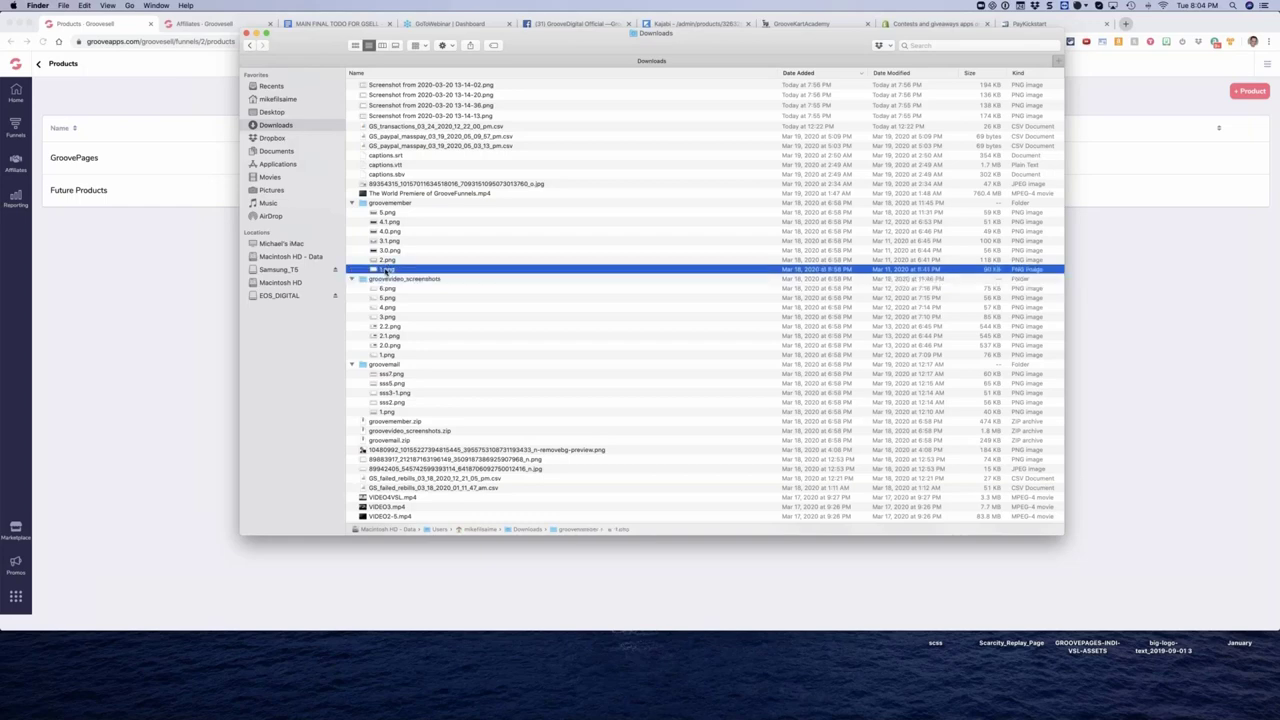
click(385, 270)
key(space)
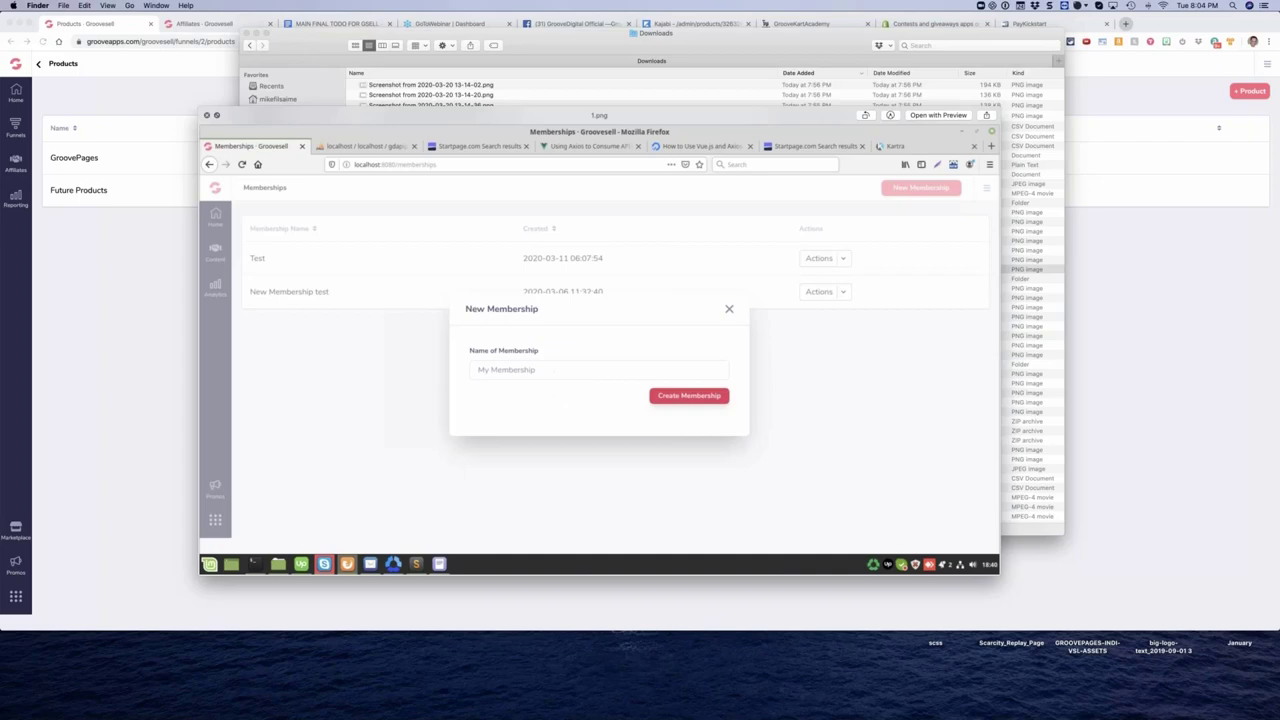
key(Up)
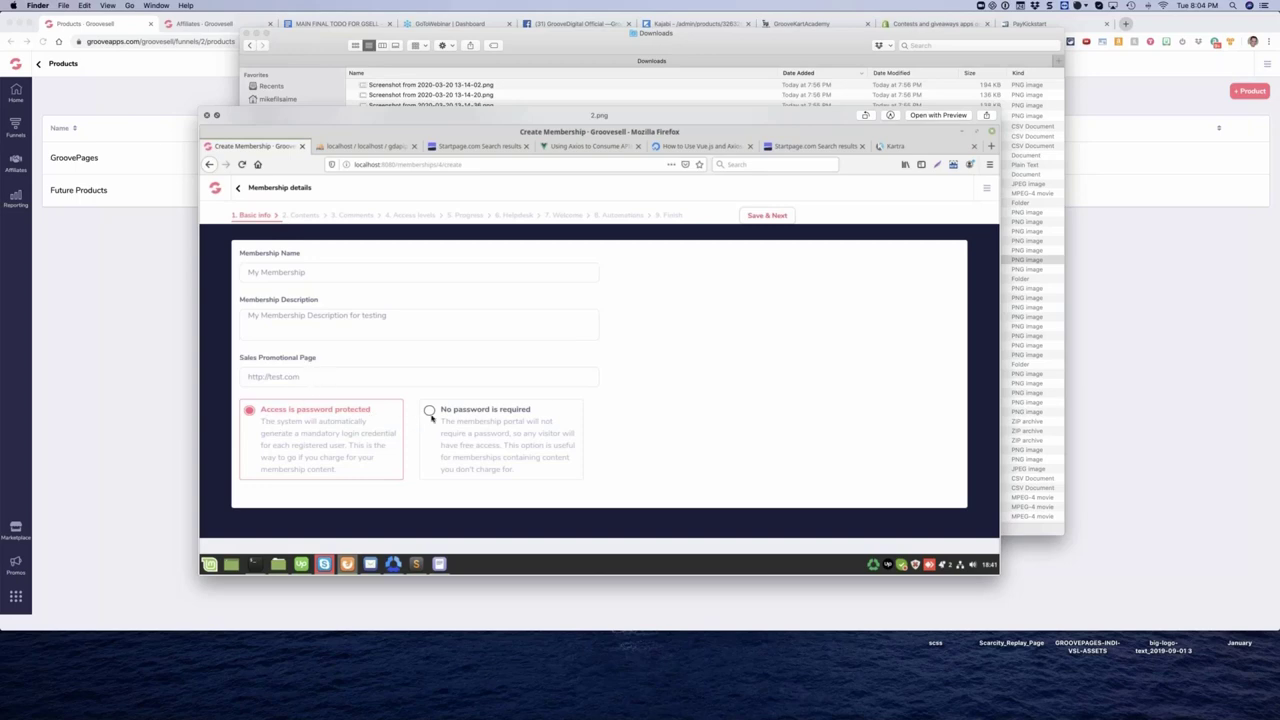
key(Down)
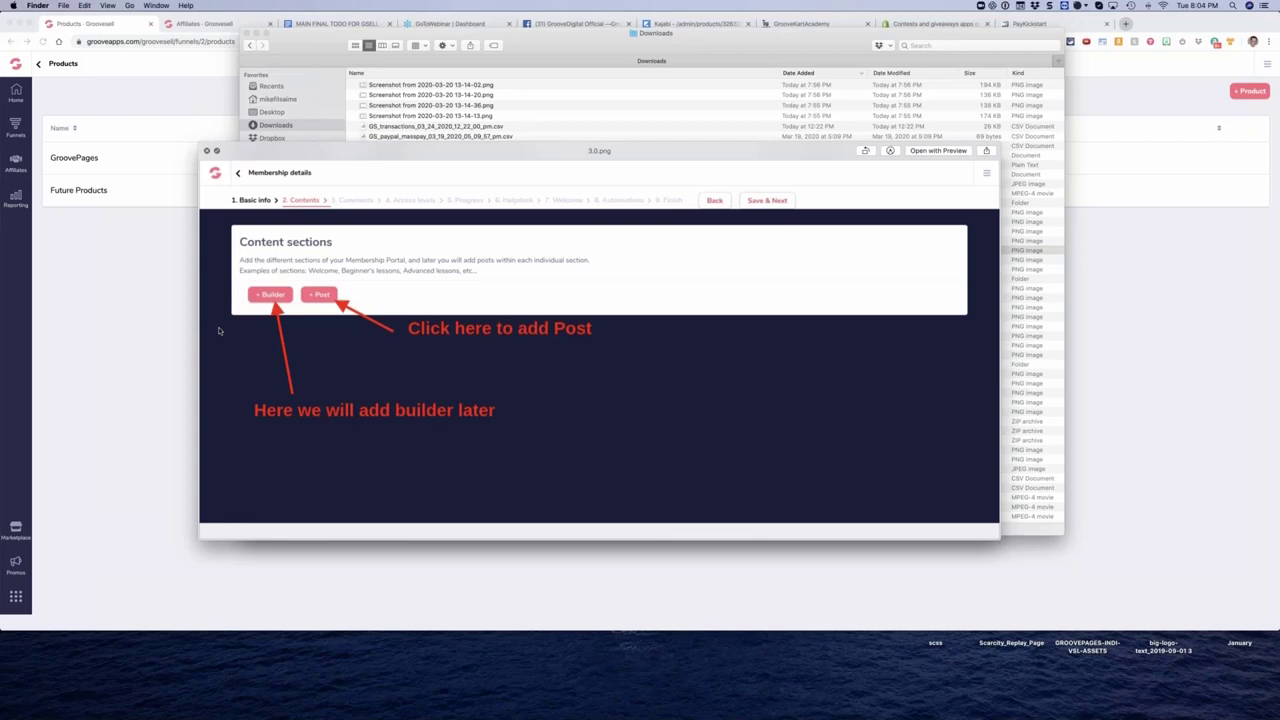
key(Up)
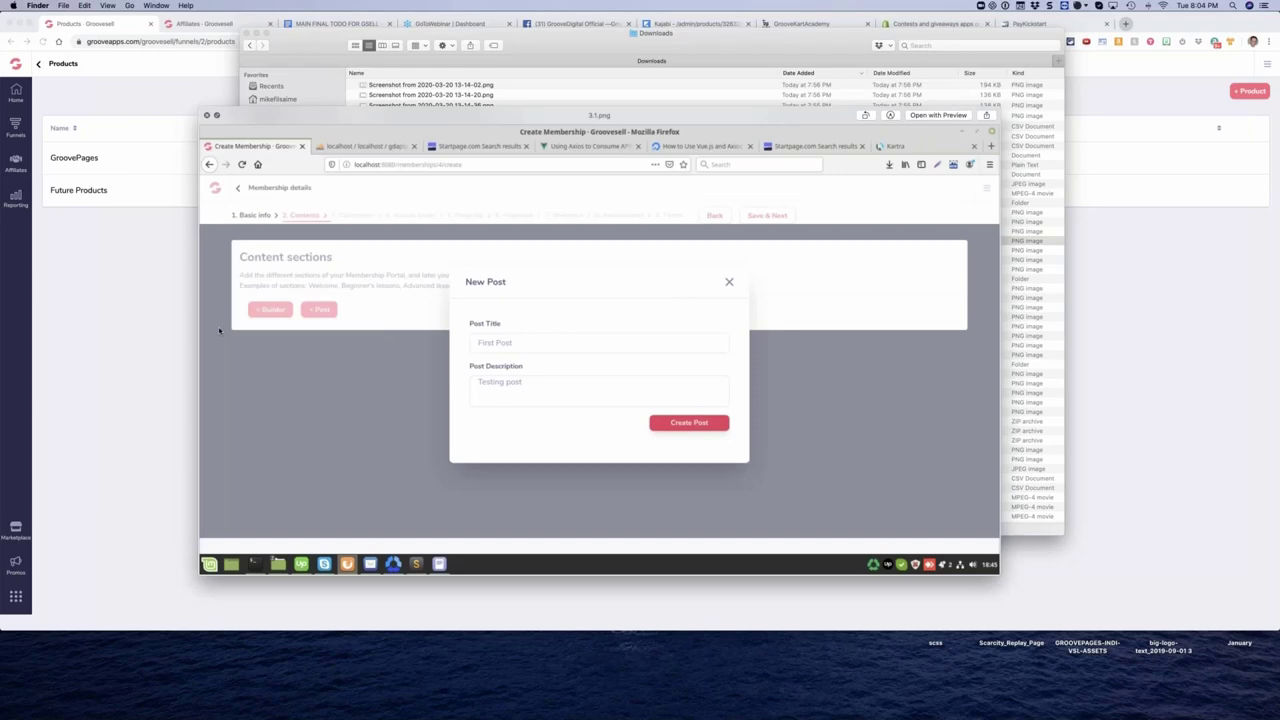
Step: Browse the groovemember preview through the comment settings screenshots to the 5.png membership access levels screenshot
key(Up)
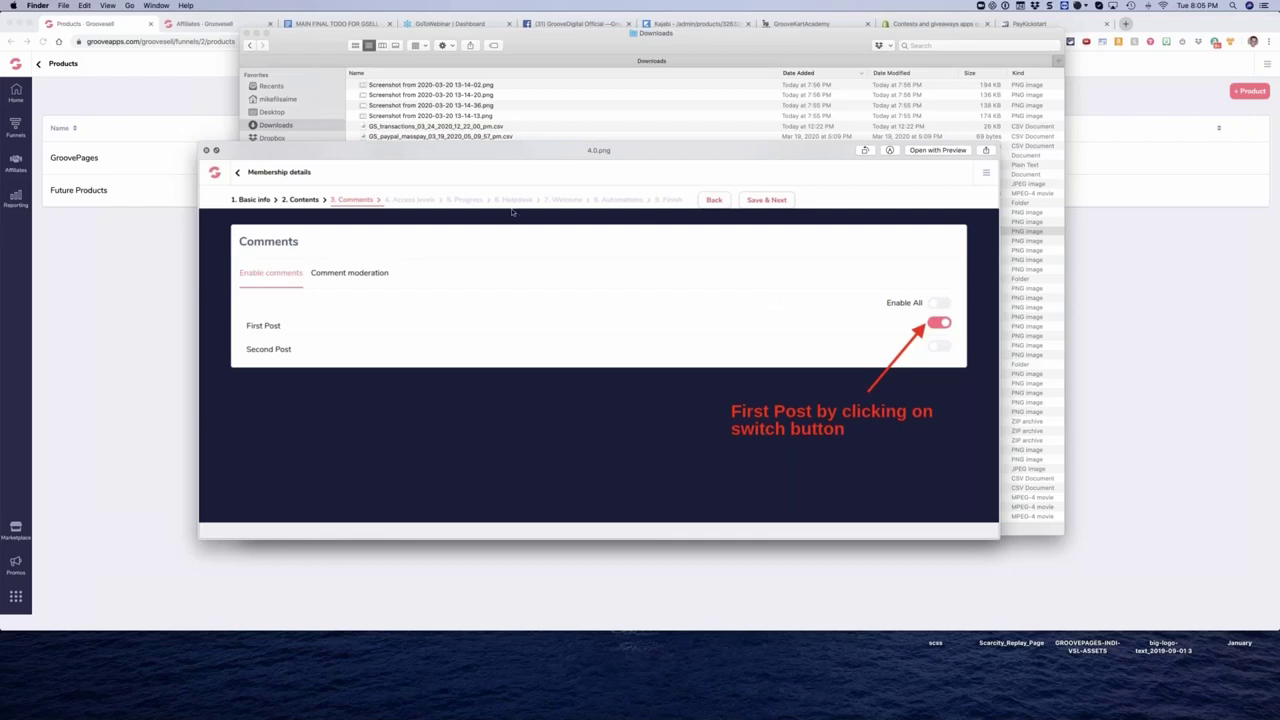
key(Up)
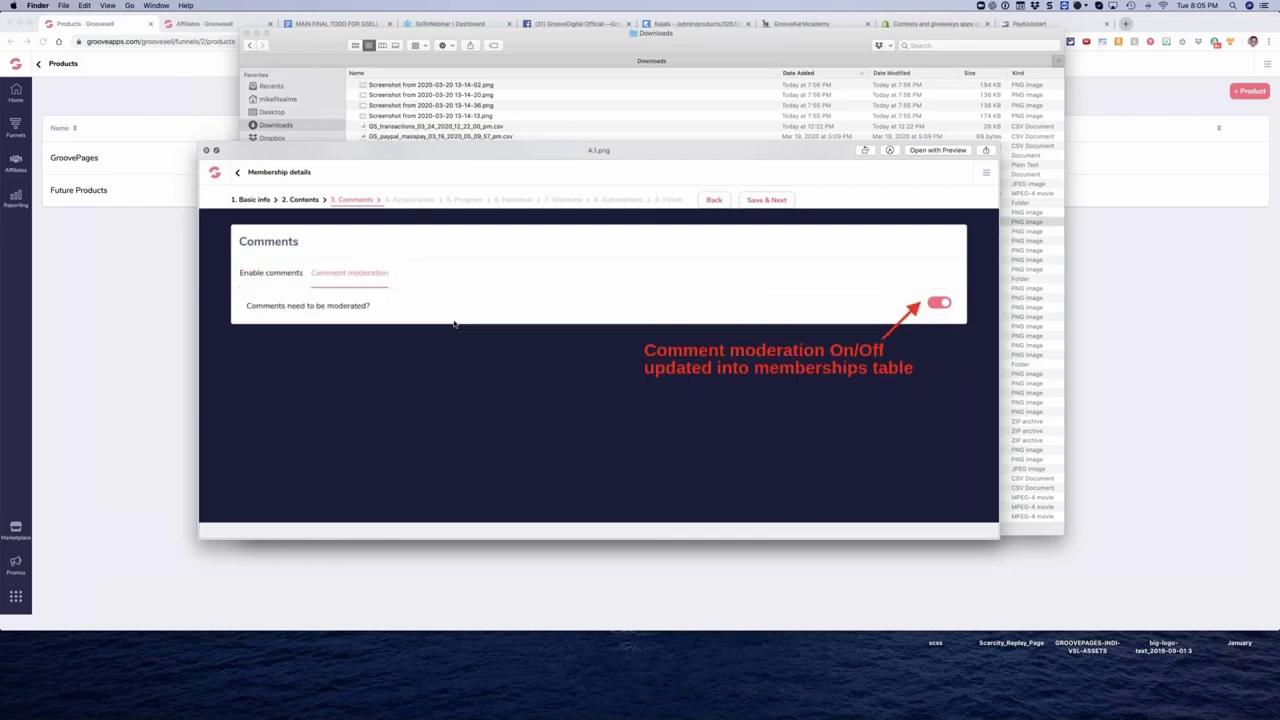
key(Up)
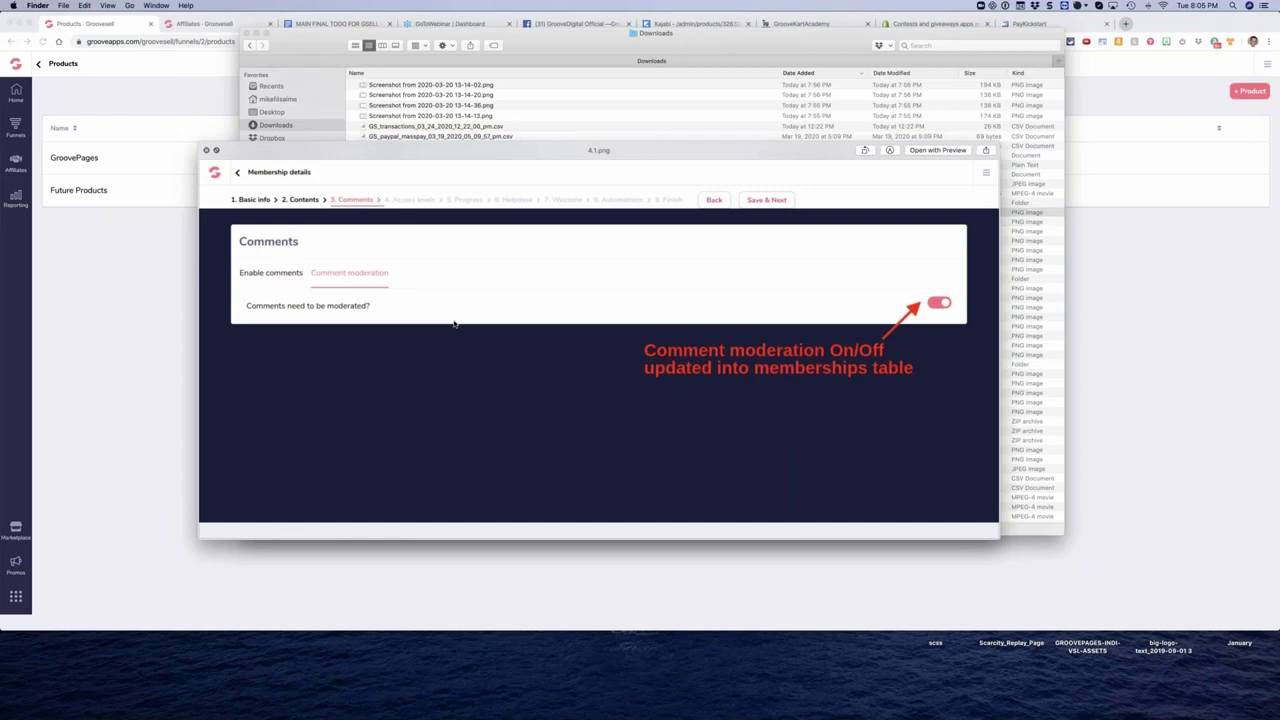
key(Up)
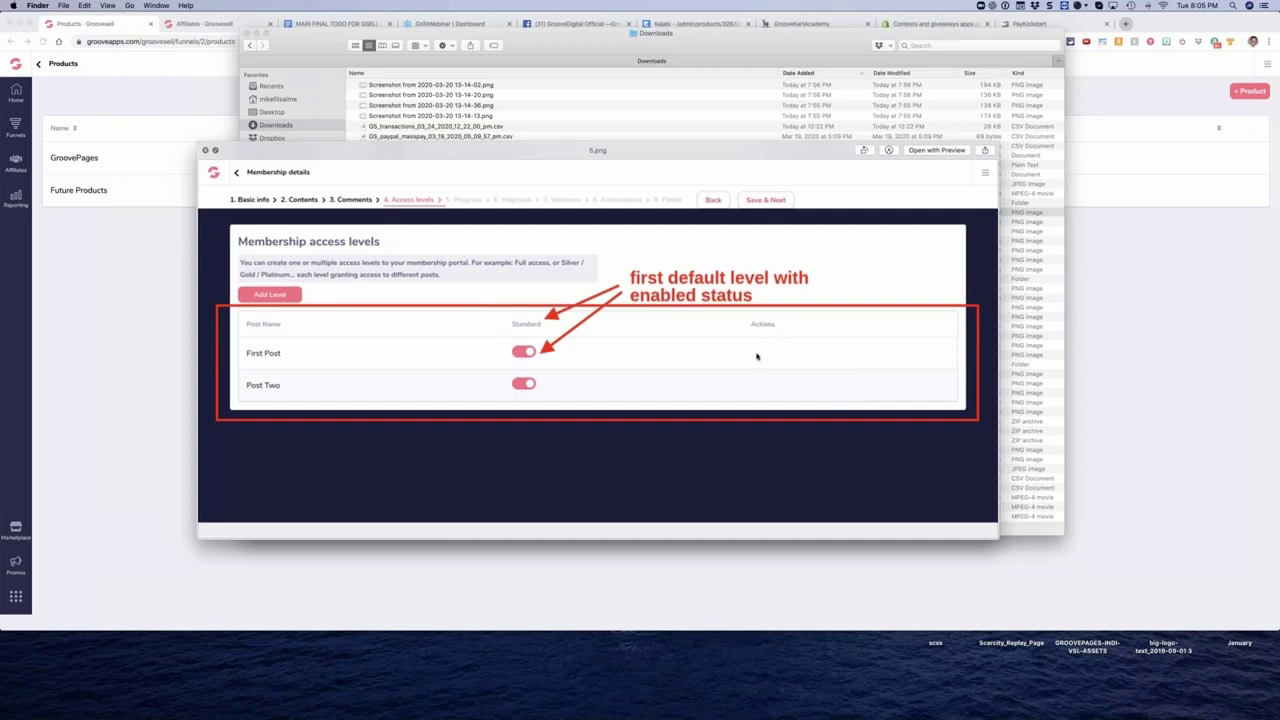
key(Up)
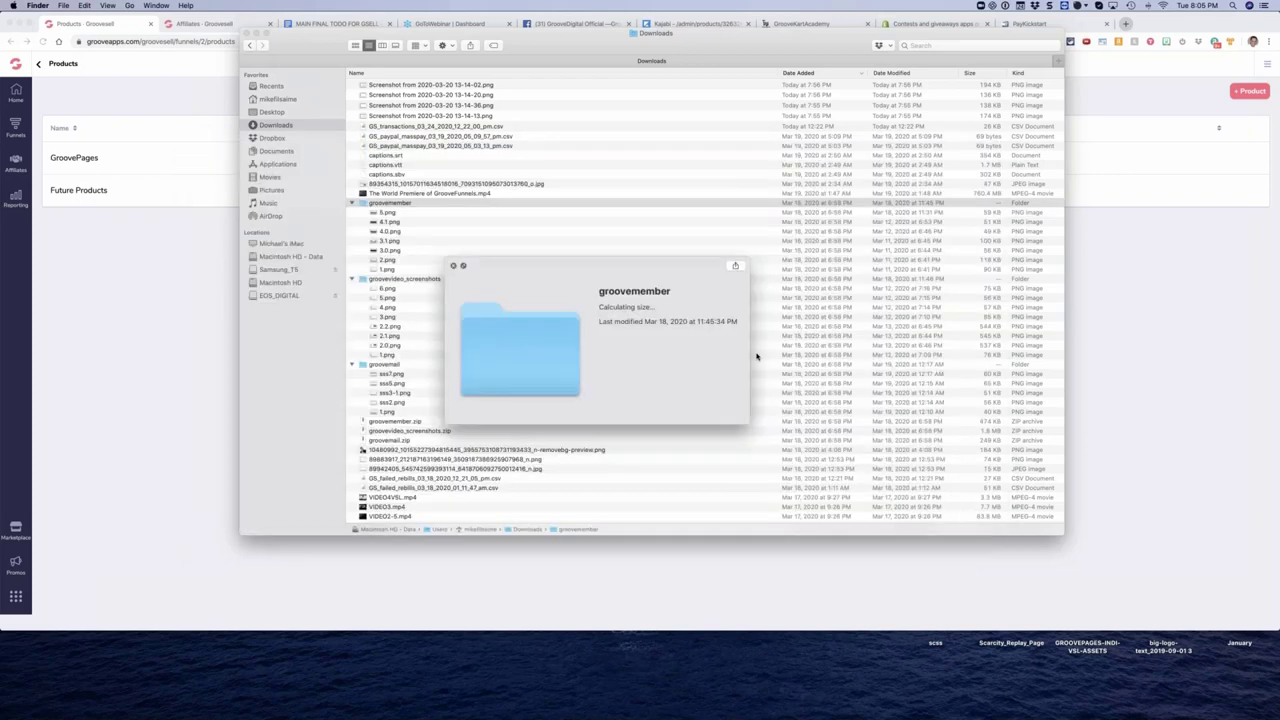
click(452, 265)
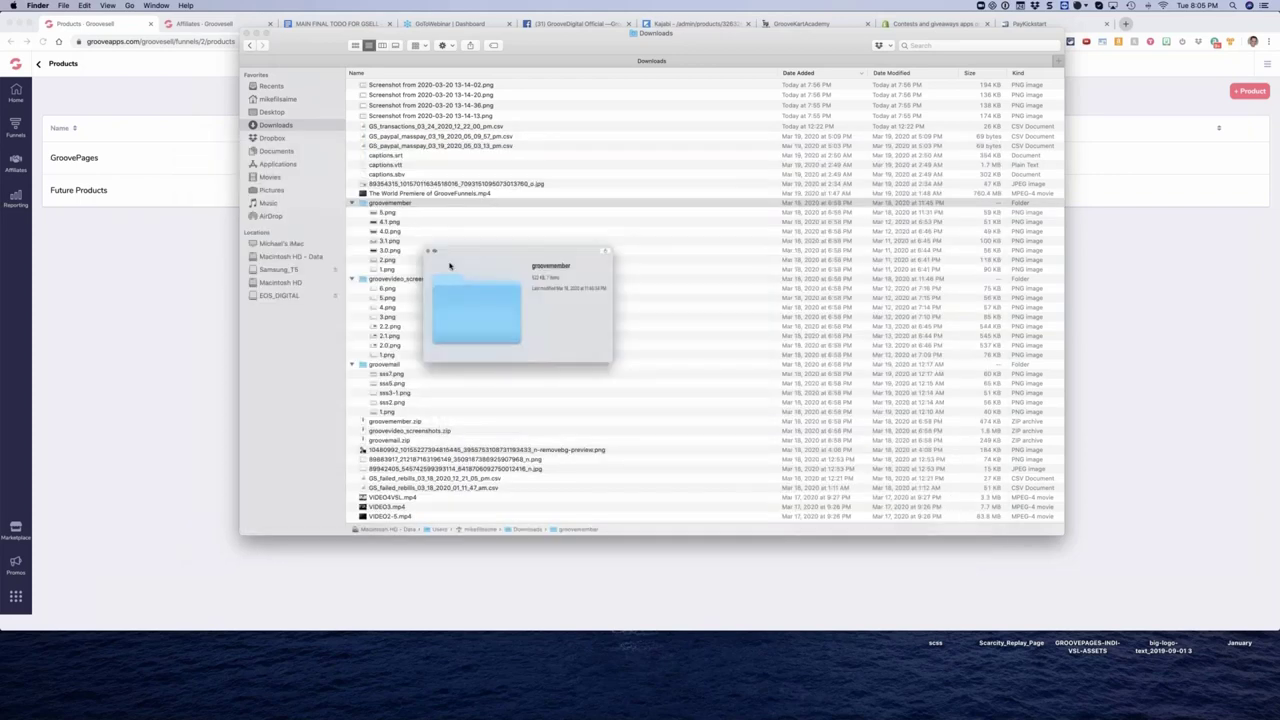
click(408, 116)
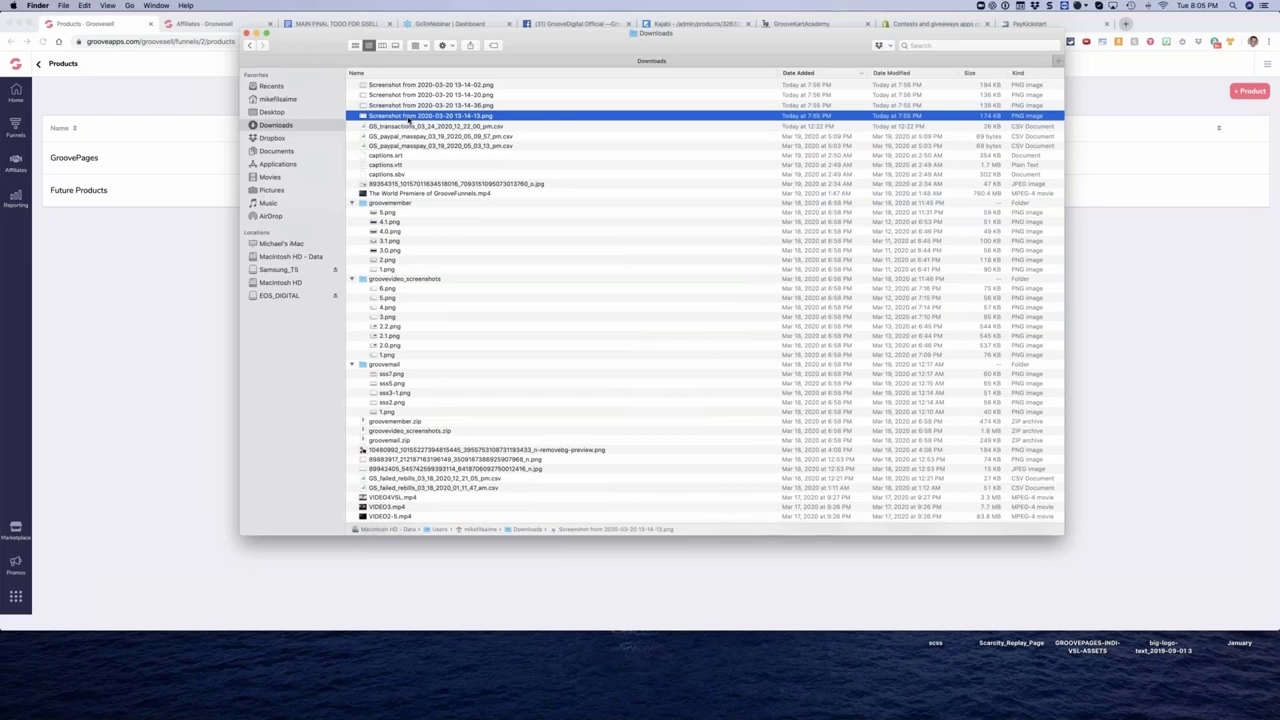
key(space)
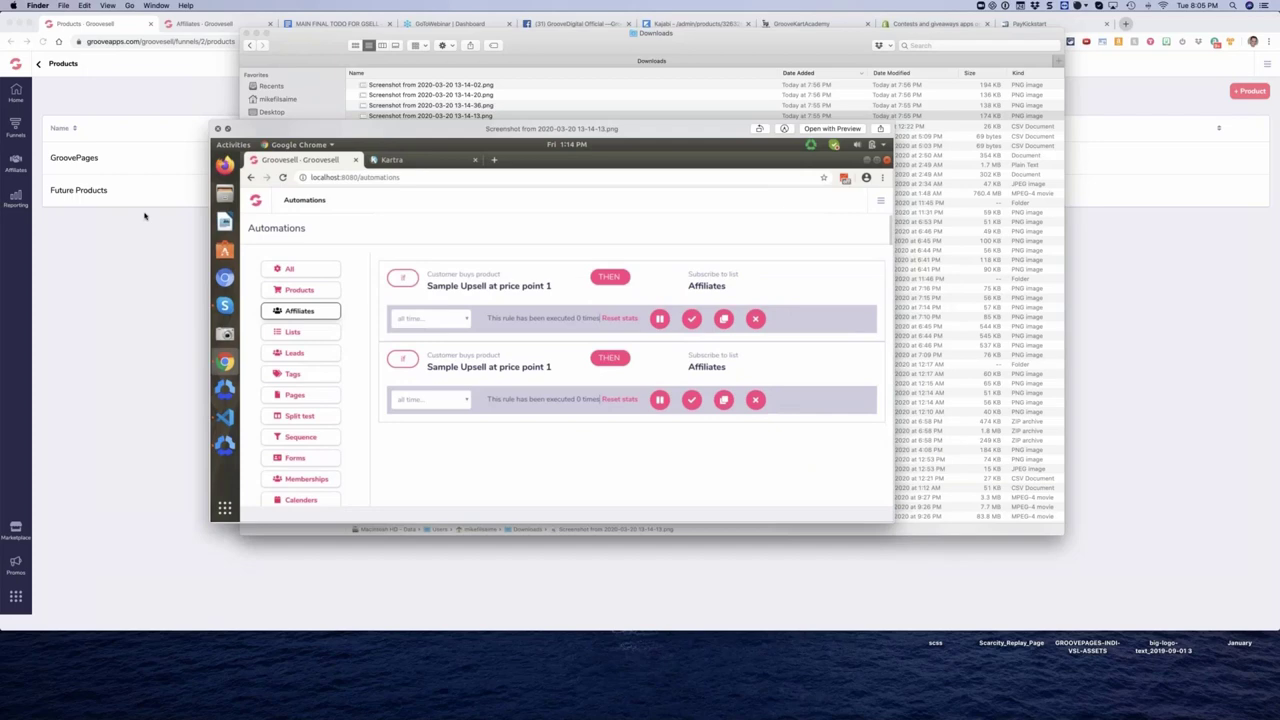
Step: Switch to Chrome and point out the Tags and Broadcast entries under GrooveMail in the MAIN FINAL TODO FOR GSELL document
click(318, 26)
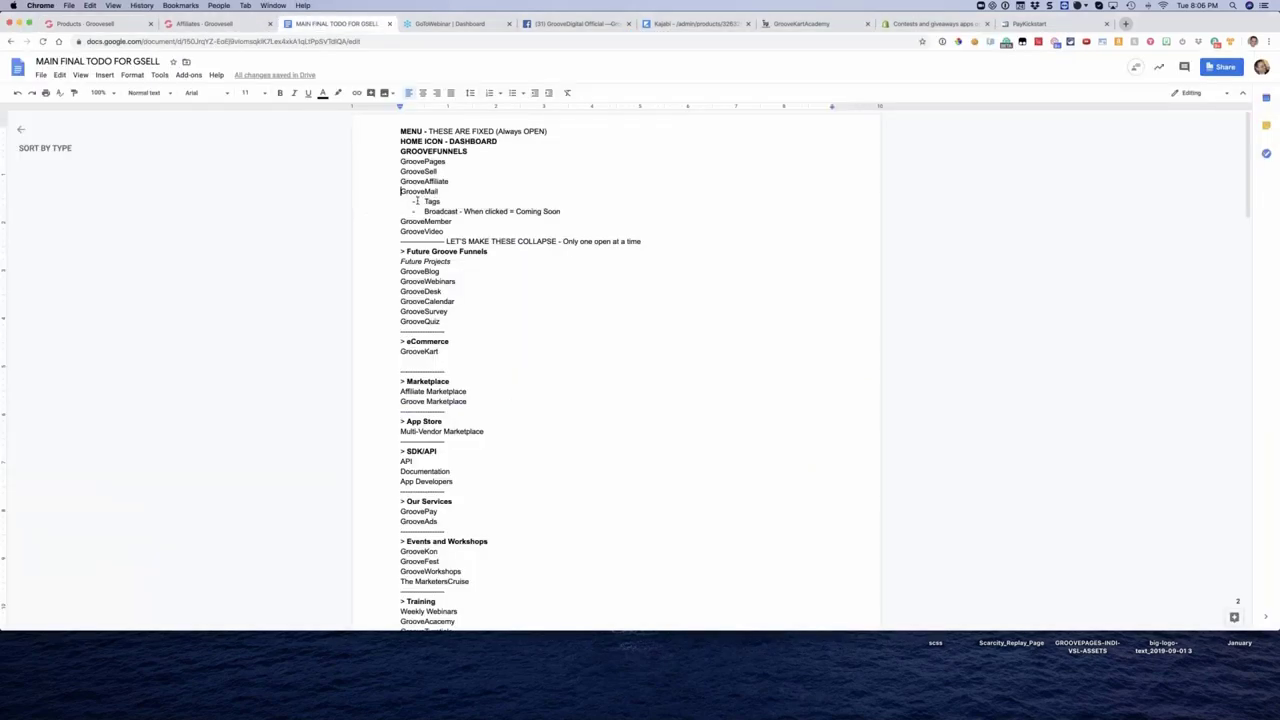
click(424, 201)
drag(425, 201, 440, 202)
click(447, 211)
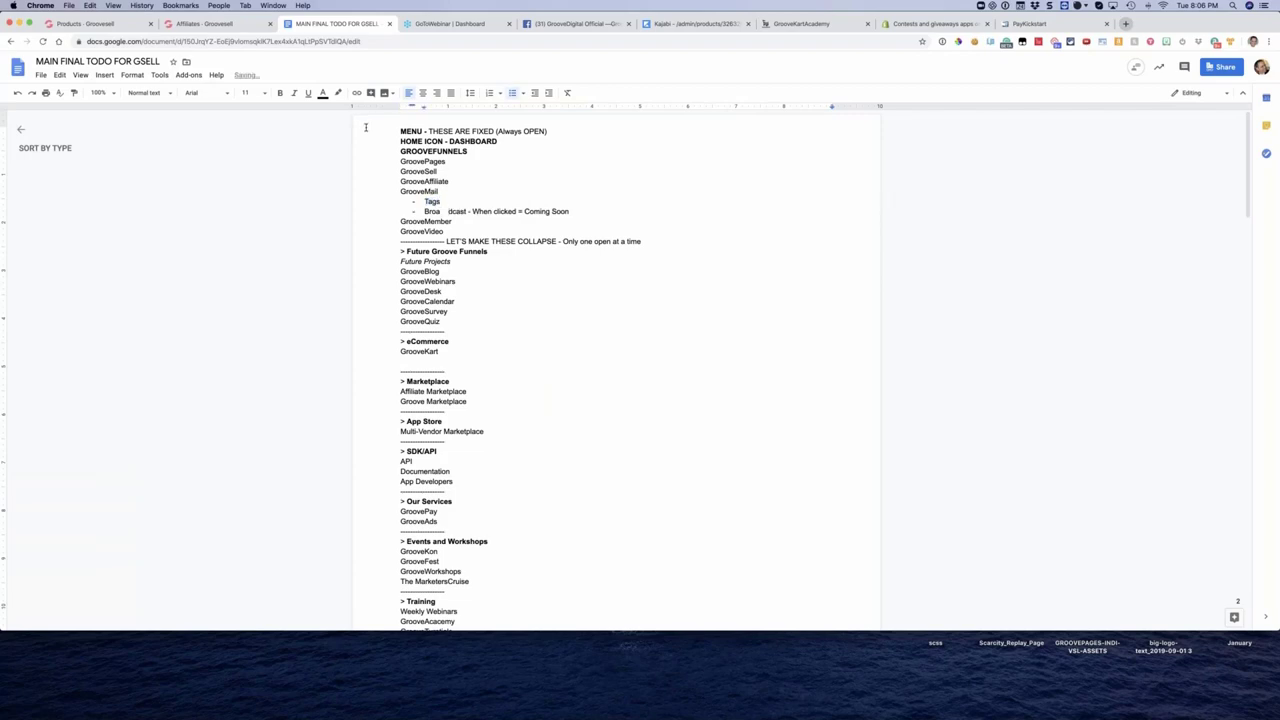
key(BackSpace)
Step: Switch back to Finder and close the automations screenshot preview and the Downloads window
key(super+Tab)
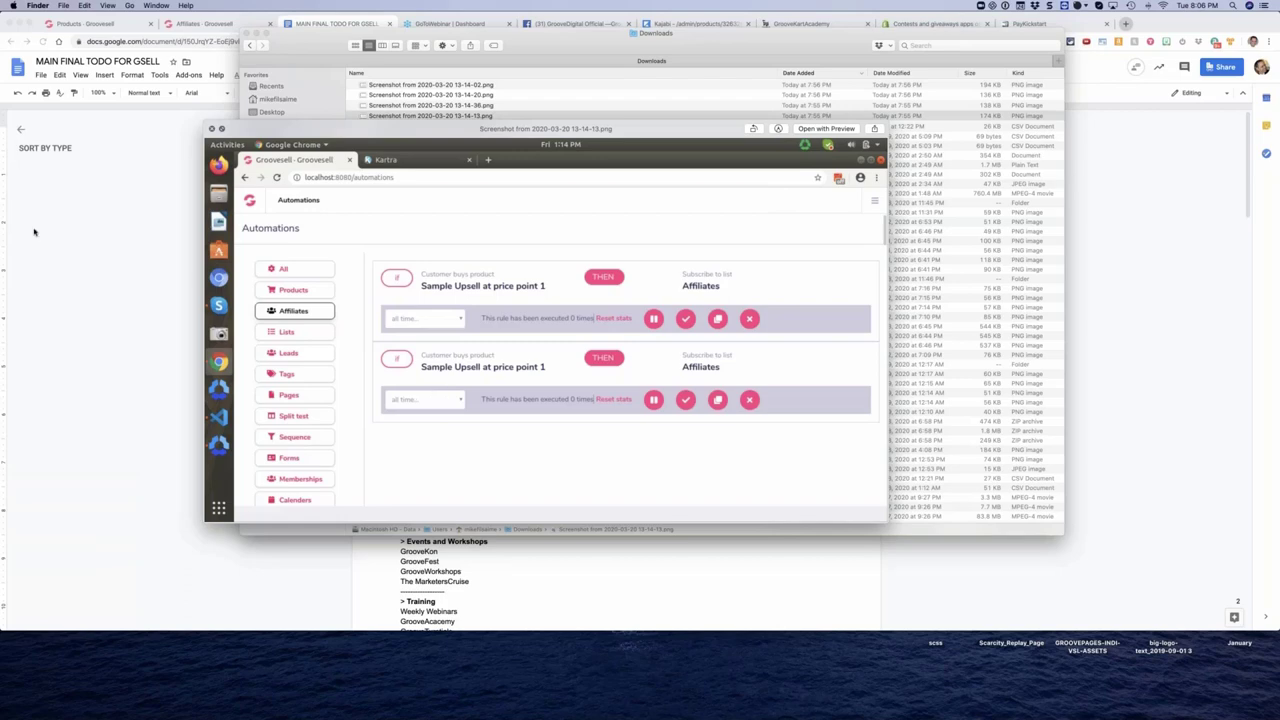
click(213, 129)
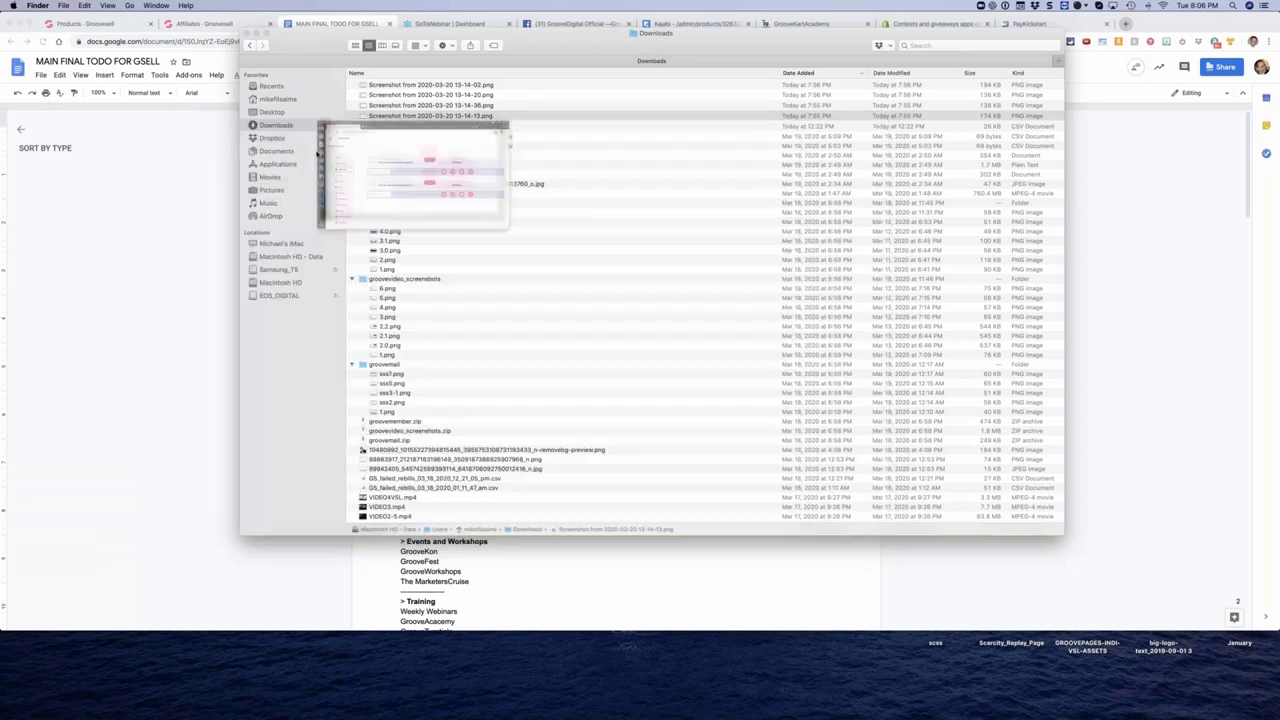
click(245, 34)
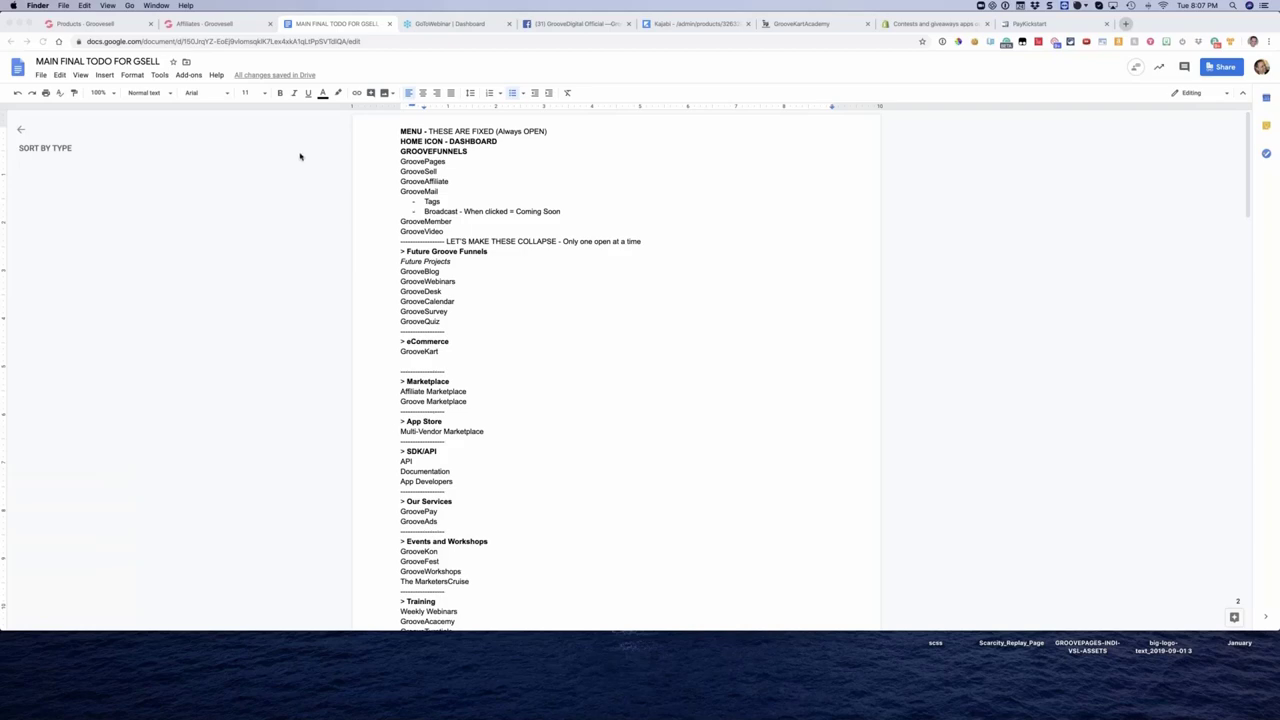
key(super+Tab)
mouse_move(320, 710)
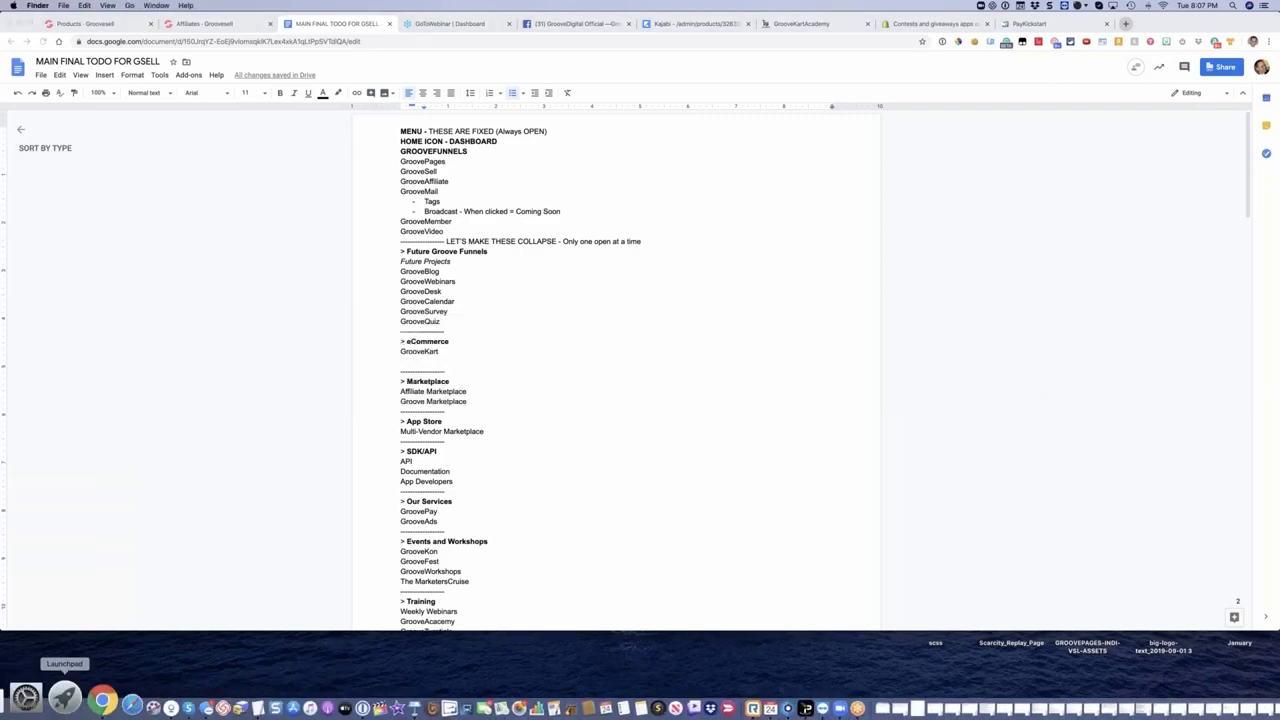
click(26, 697)
key(super+2)
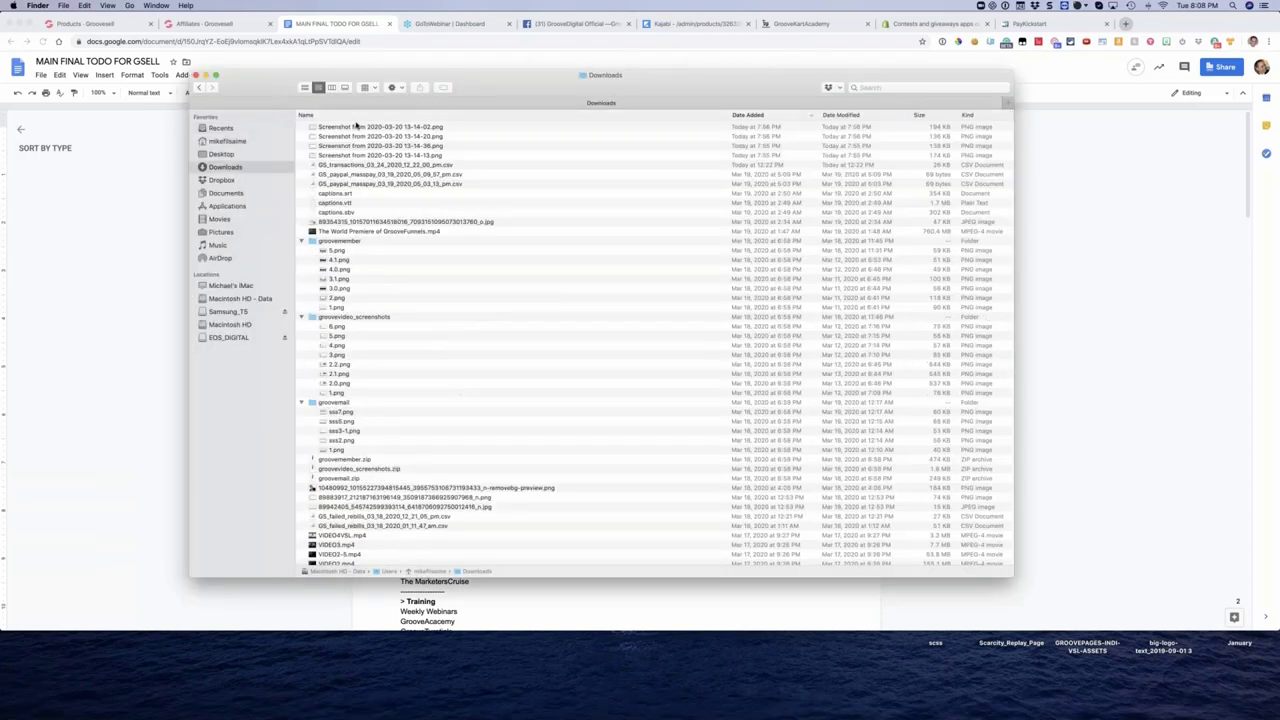
click(408, 128)
key(space)
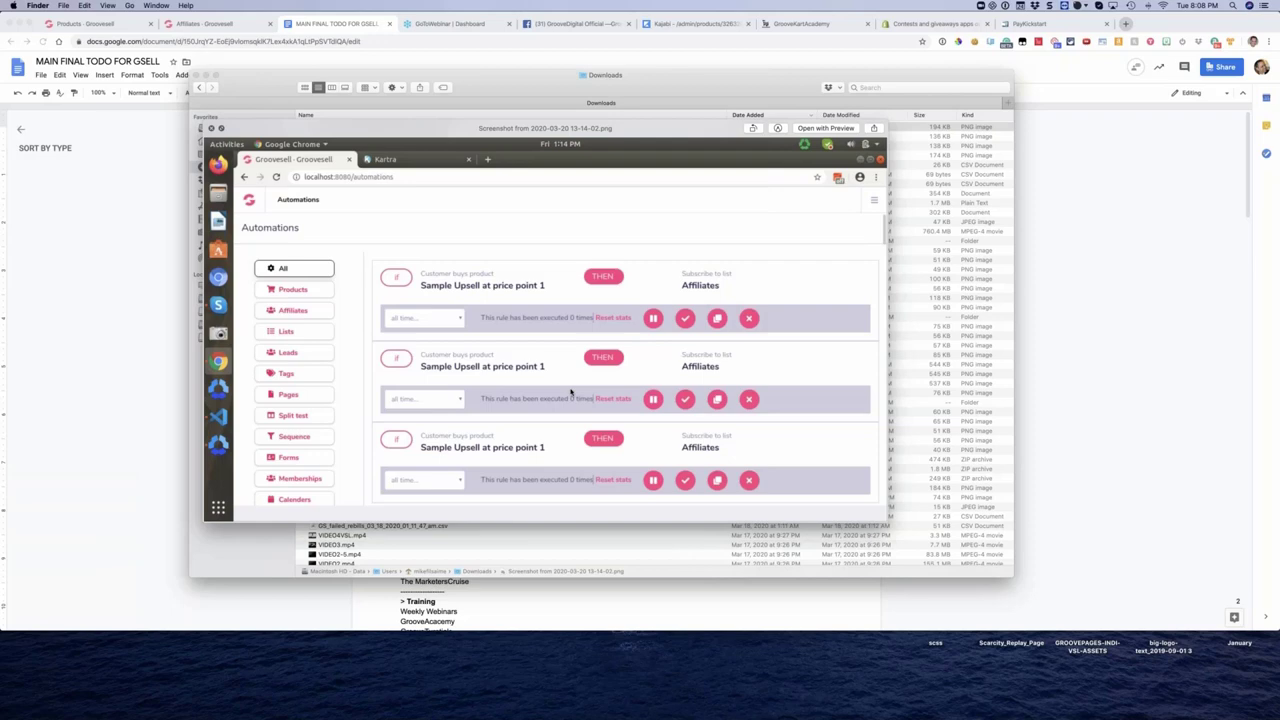
Step: Close the 13-14-02 screenshot preview and minimize the Downloads window
click(211, 128)
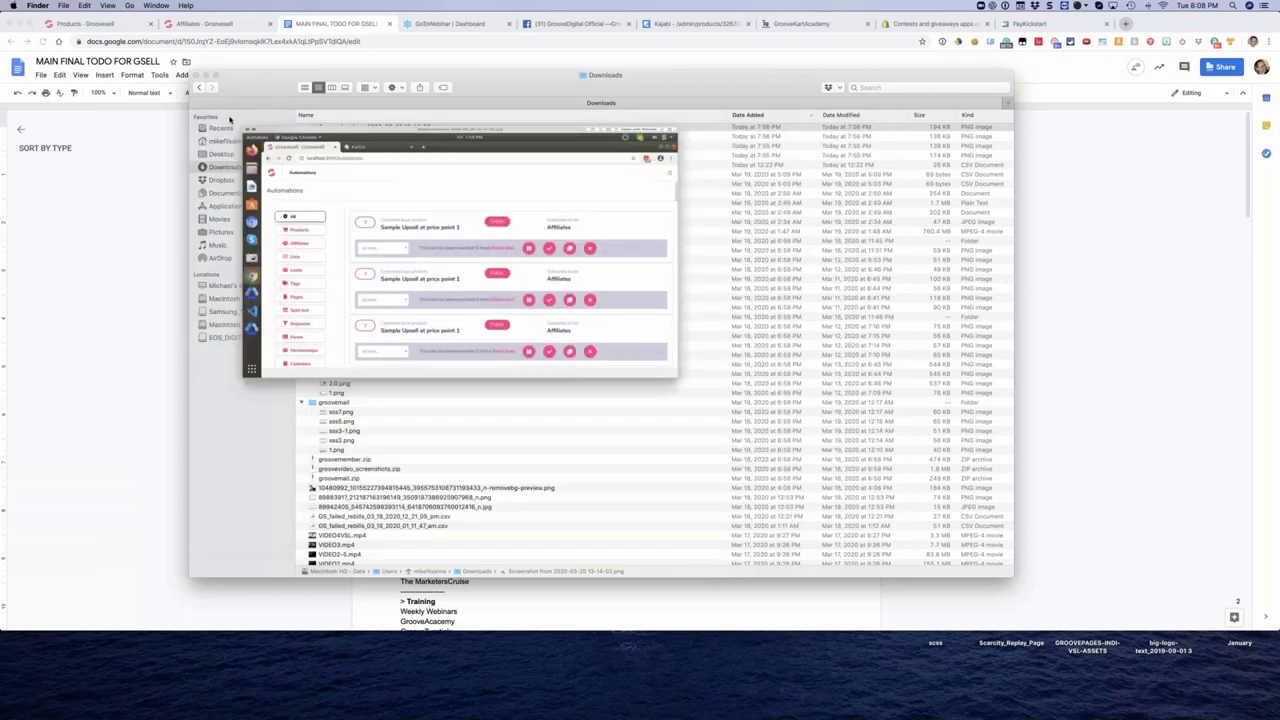
mouse_move(218, 83)
mouse_down()
mouse_move(199, 93)
mouse_move(214, 97)
mouse_up()
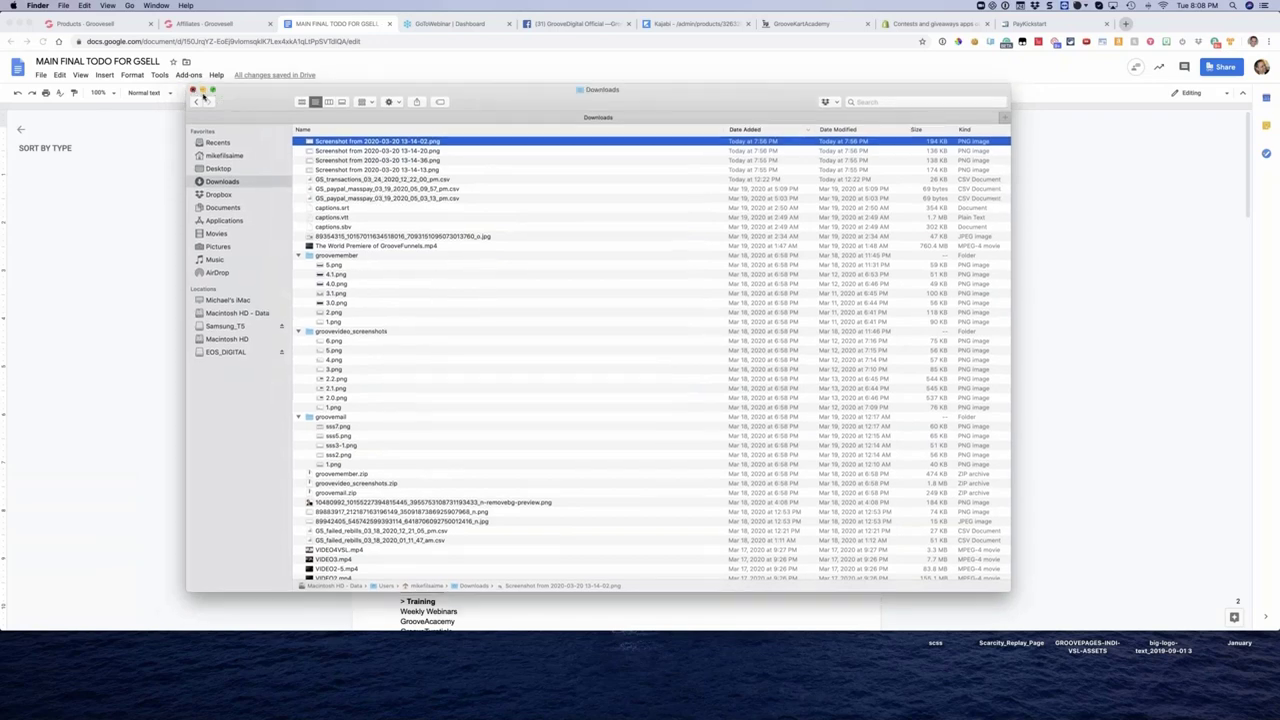
click(202, 90)
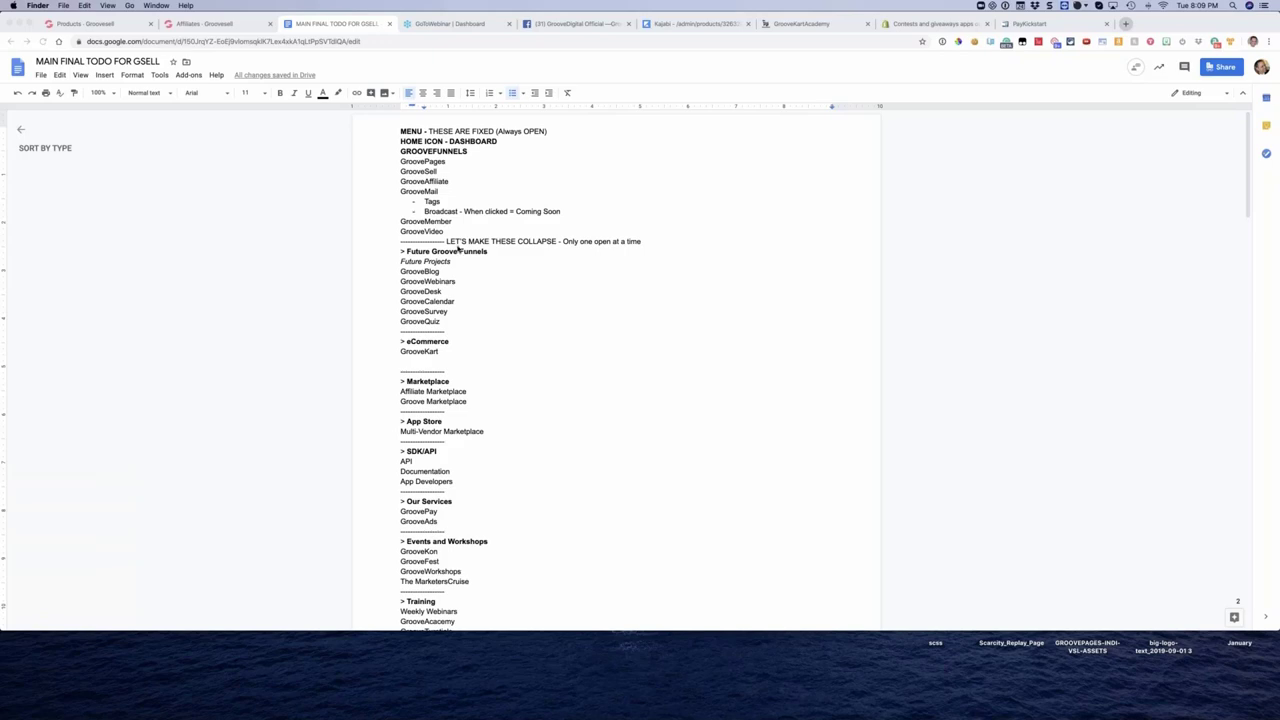
Step: Look through the to-do document down to the March 23th talk section, and switch to the GrooveSell Products page
scroll(456, 248, down, 15)
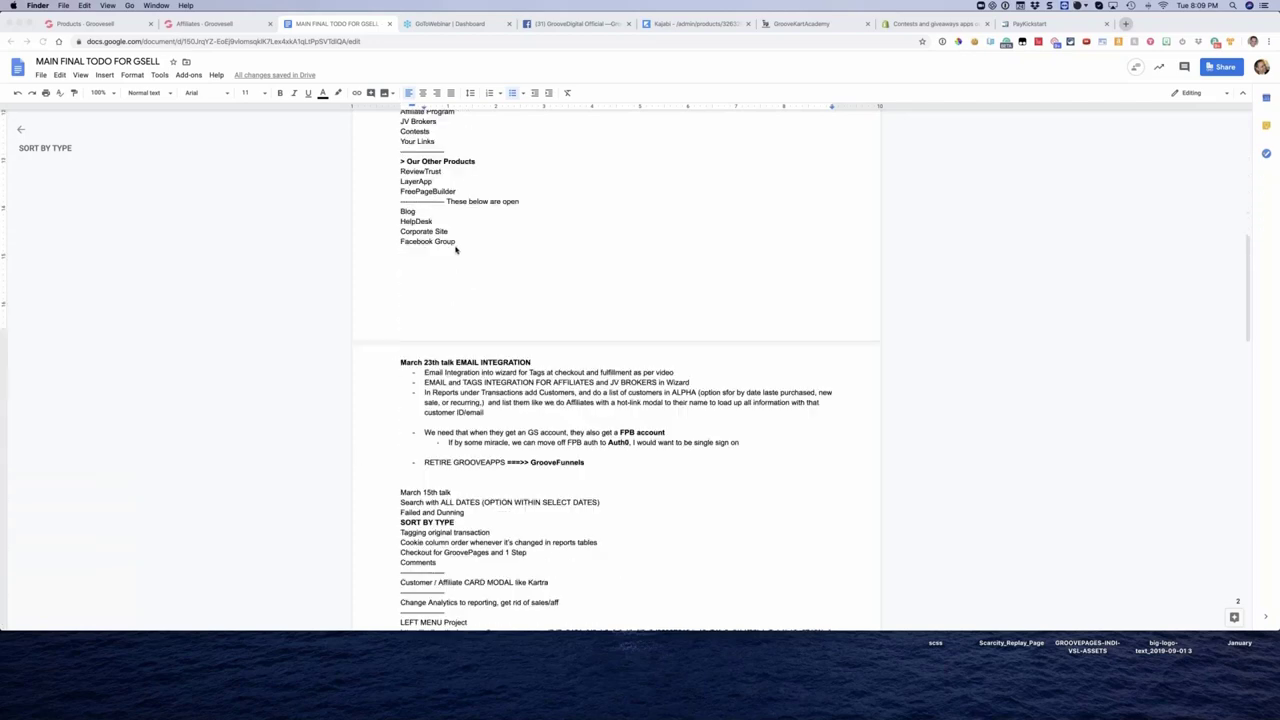
scroll(456, 248, up, 15)
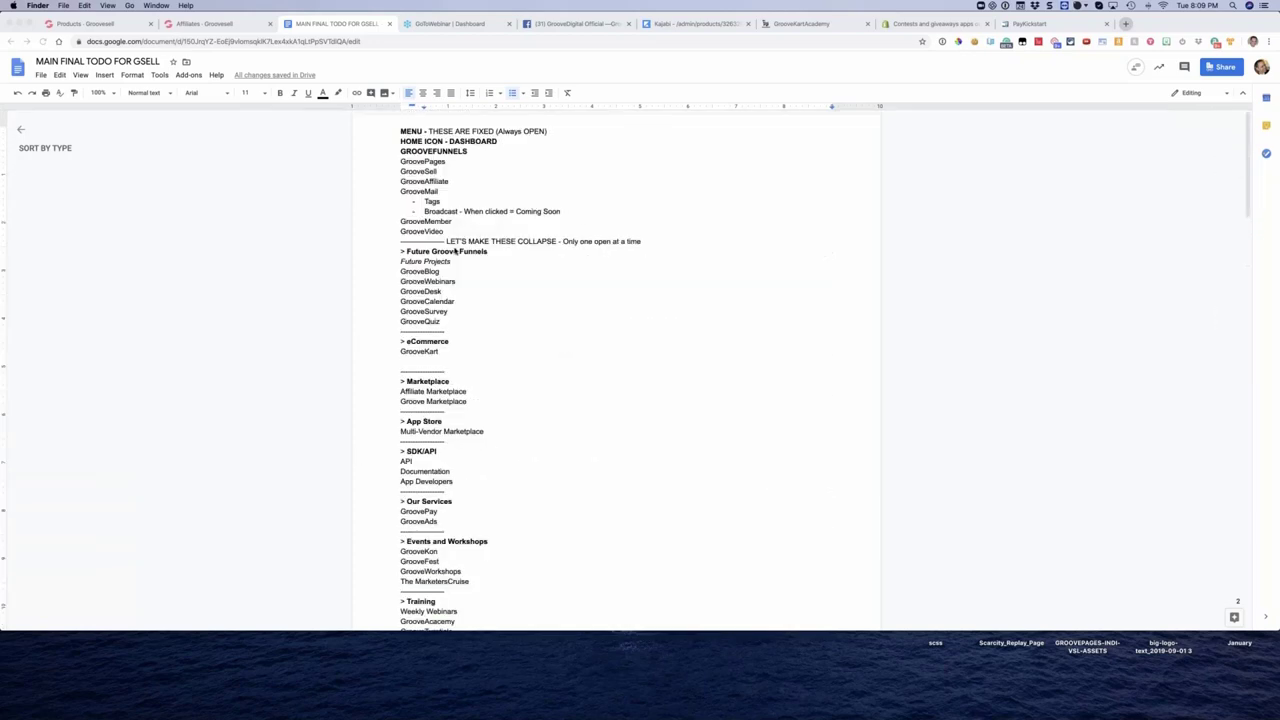
click(196, 22)
click(118, 22)
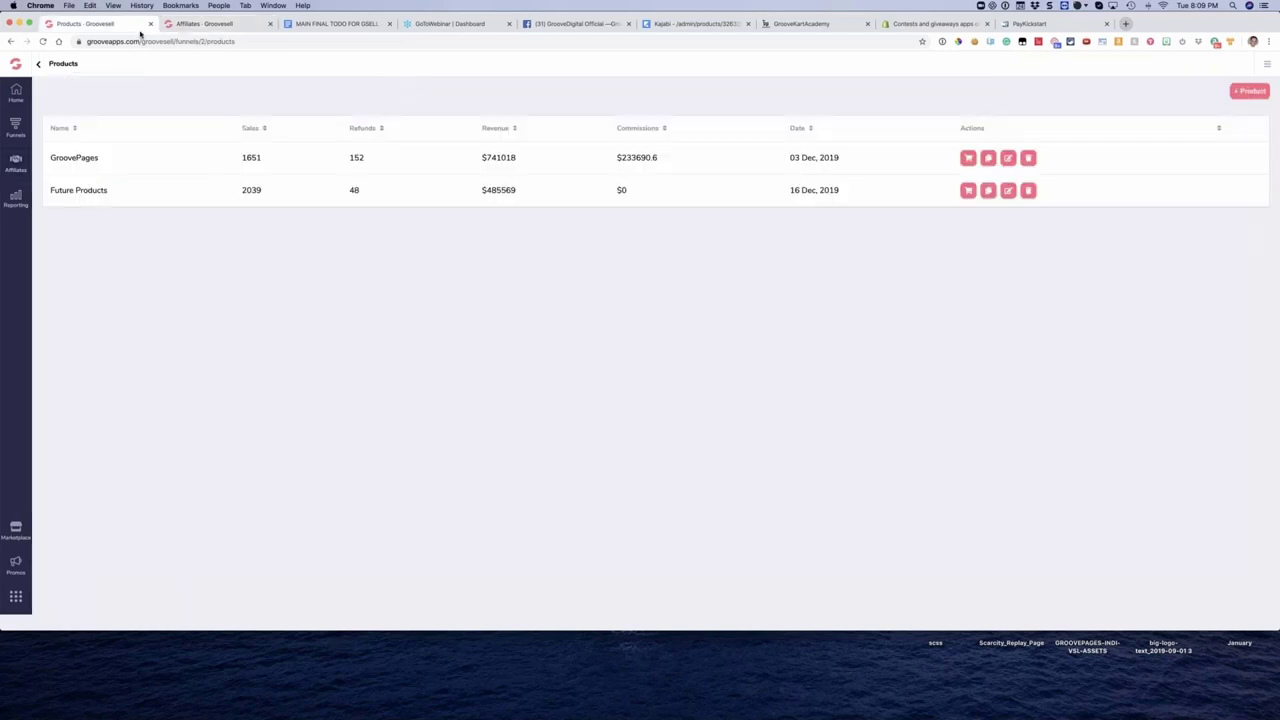
Step: Switch to the Affiliates page, collapse its submenu and clear the affiliate search
click(205, 22)
click(300, 92)
click(318, 124)
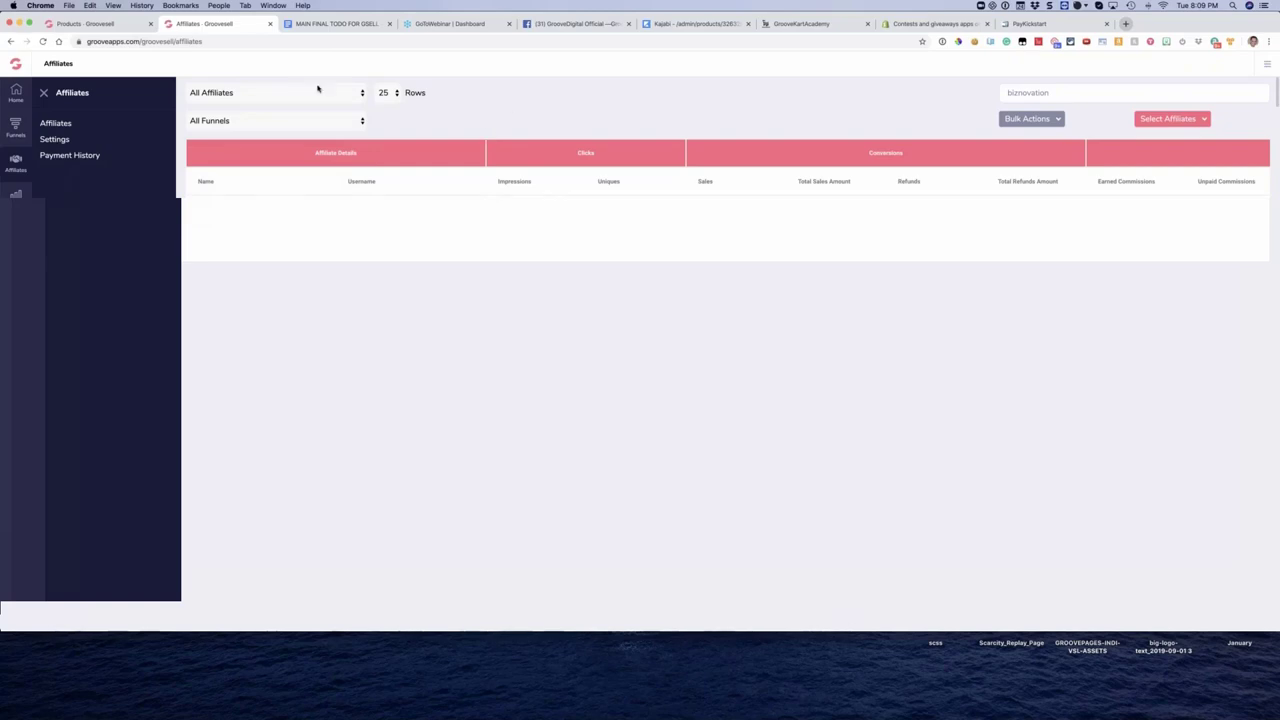
click(43, 92)
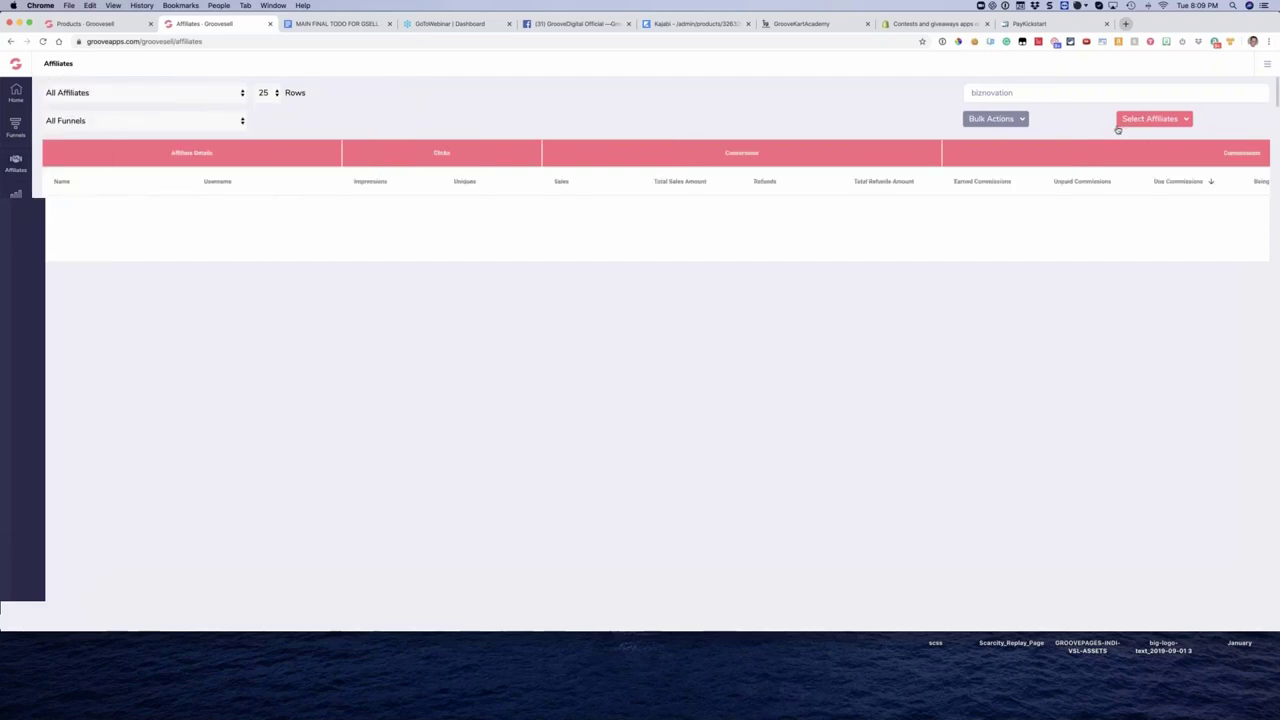
double_click(1037, 96)
key(BackSpace)
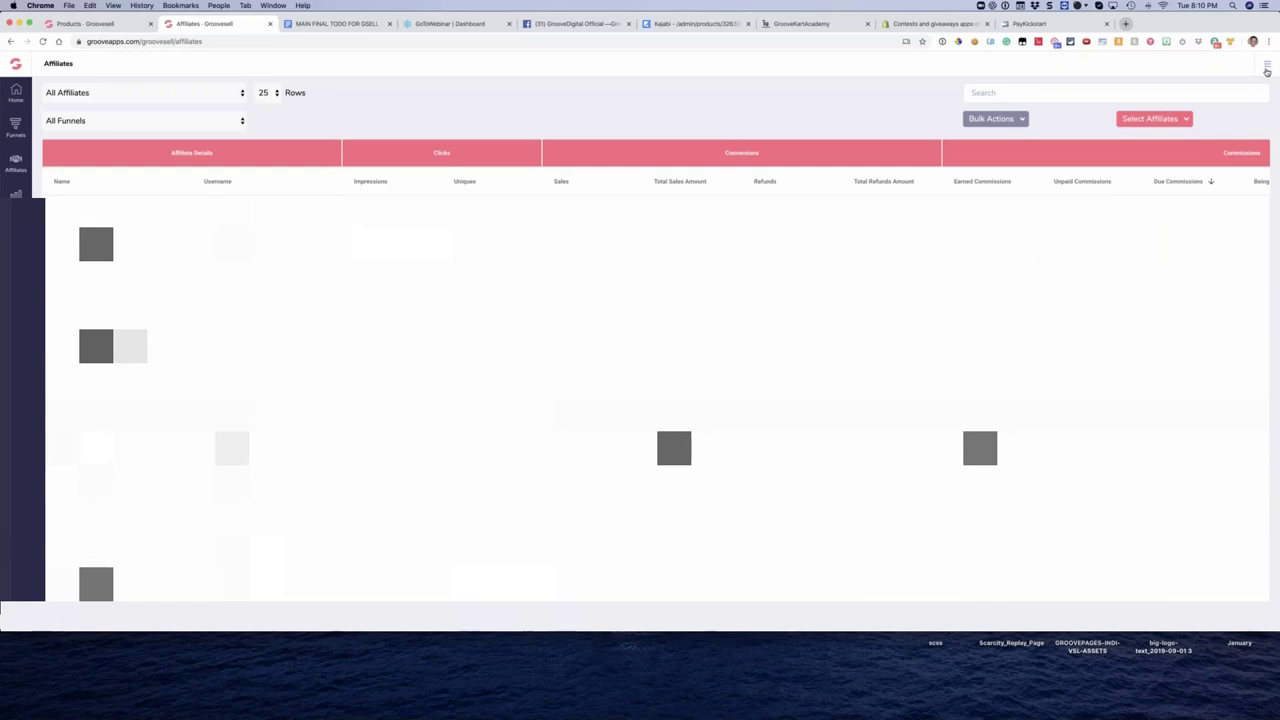
Step: Reposition the browser window and open the Groove Partner Program promotion dashboard from the account options
drag(1098, 32, 930, 41)
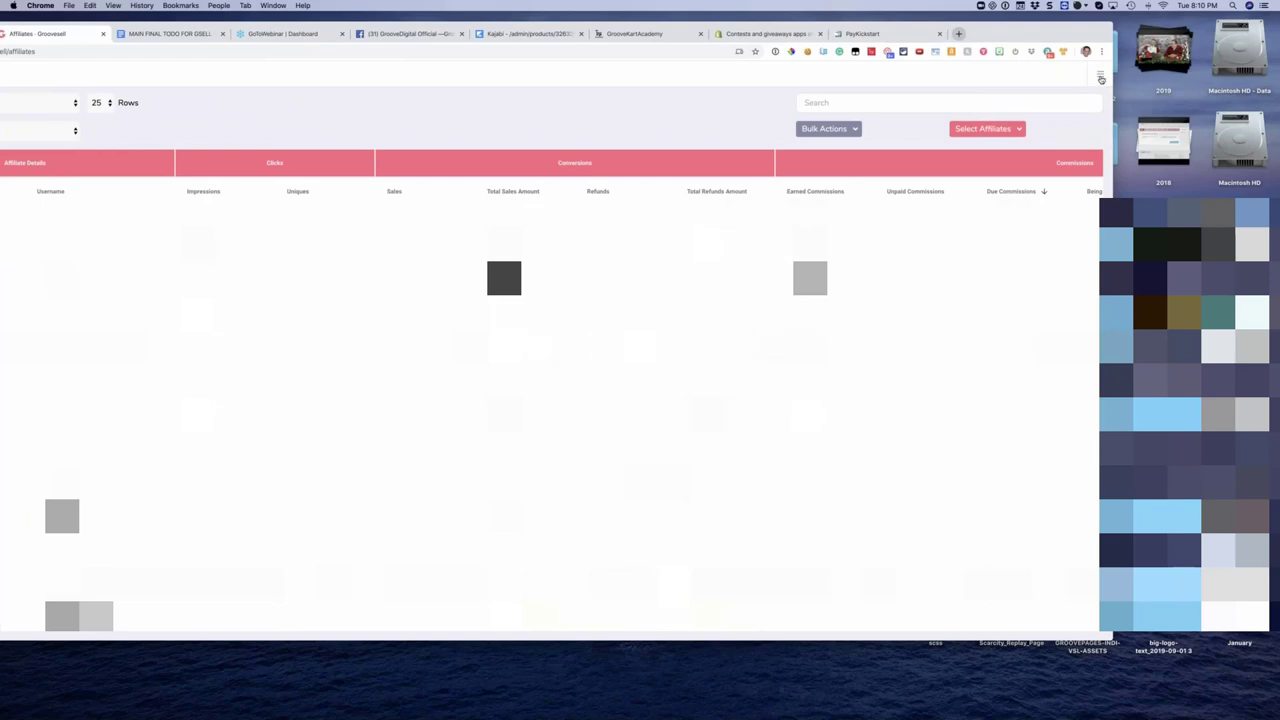
drag(1074, 39, 1264, 33)
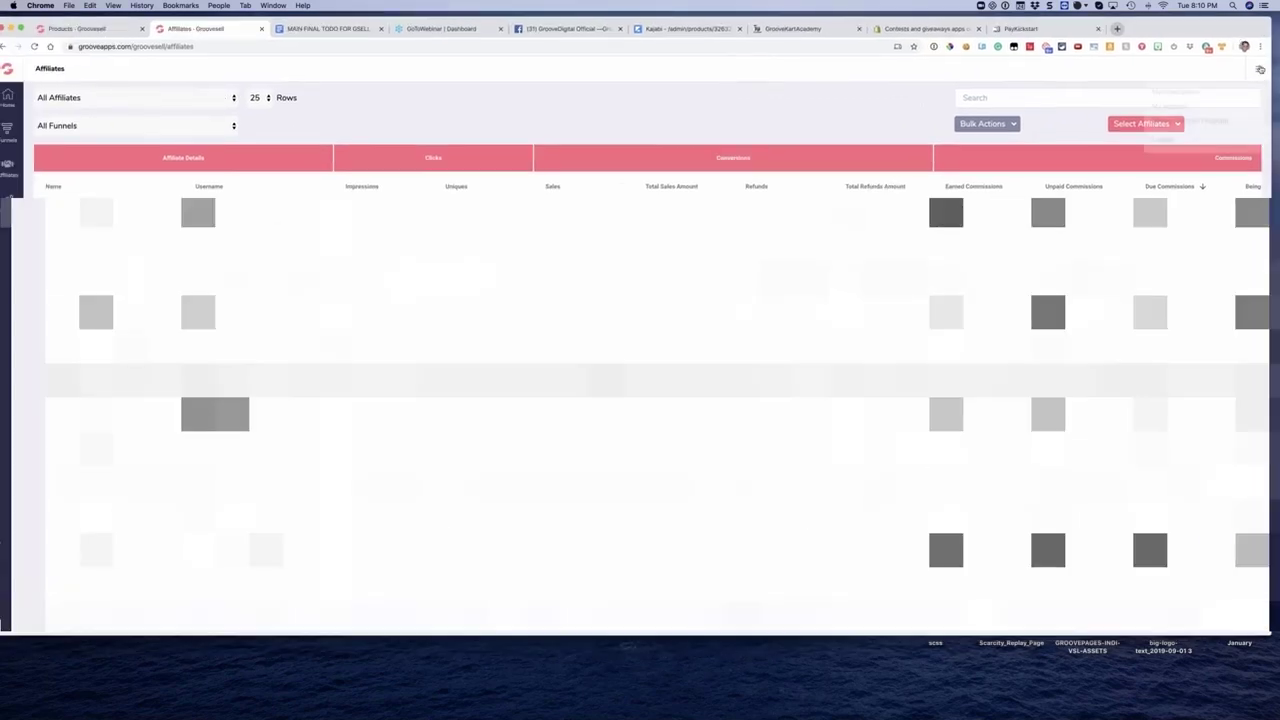
click(1260, 69)
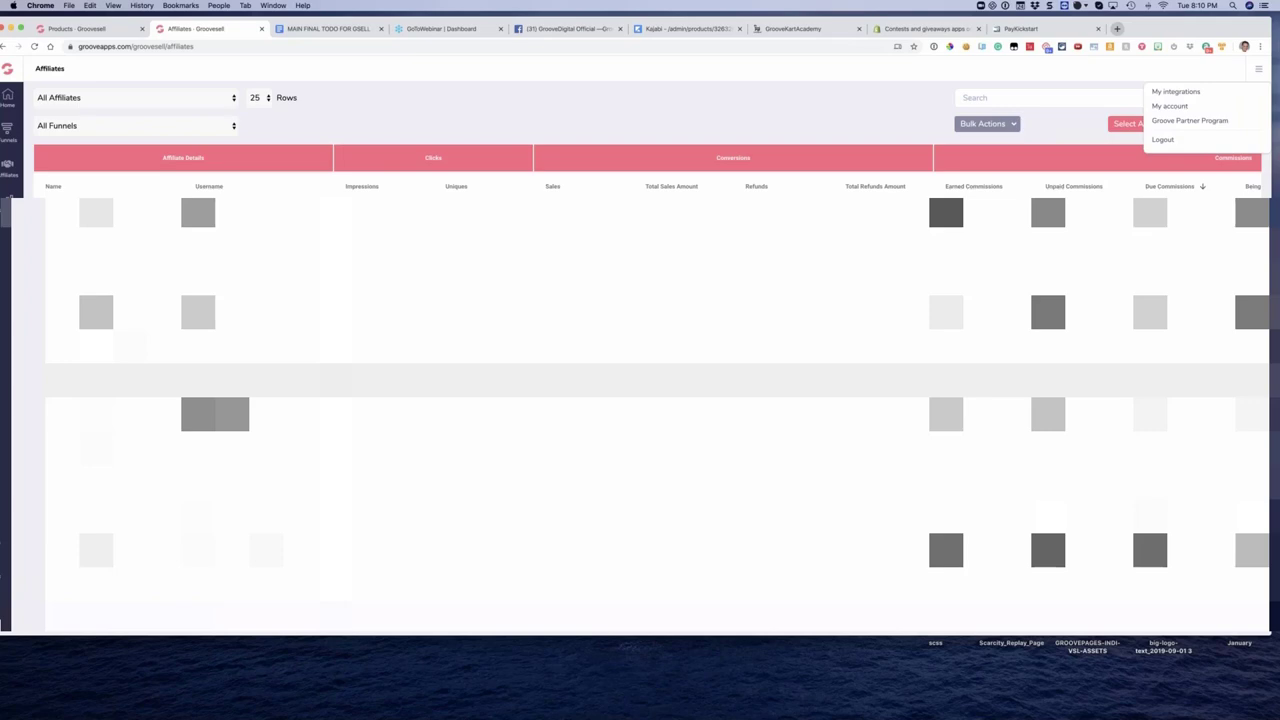
click(1166, 122)
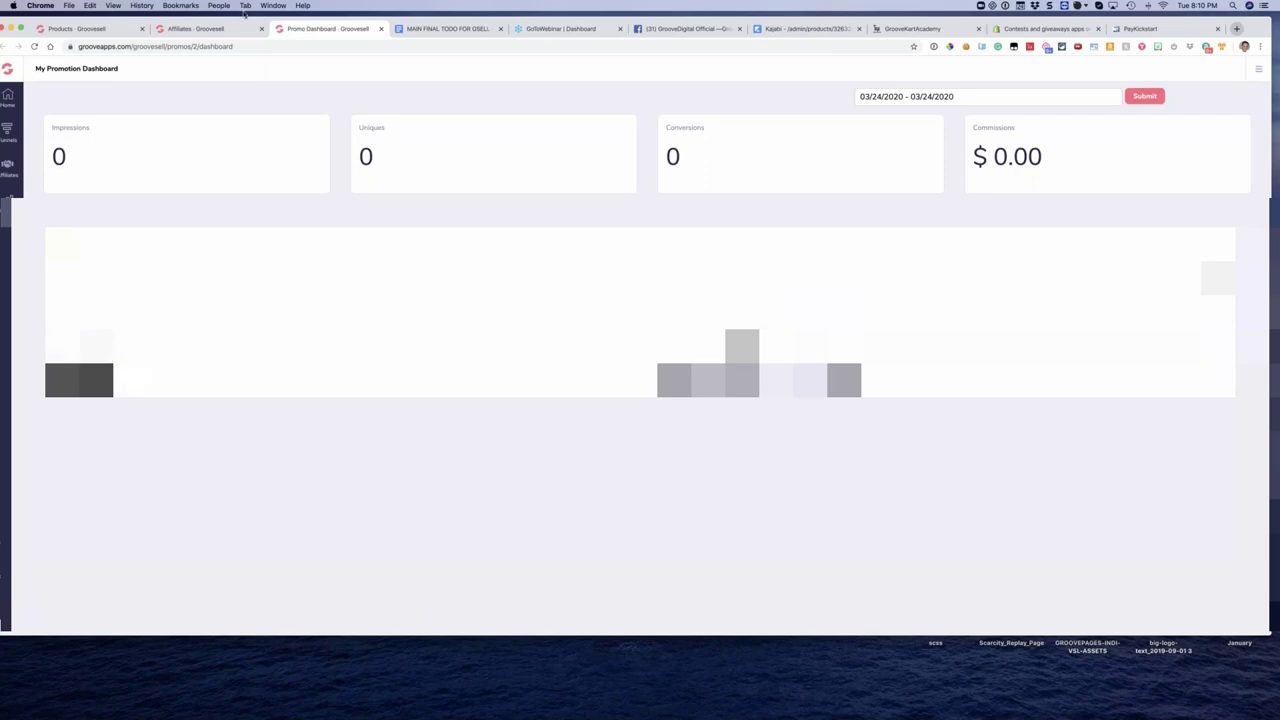
Step: Return to the Affiliates page, go to the Groovepages funnel's products and open the GroovePages product for editing
click(186, 30)
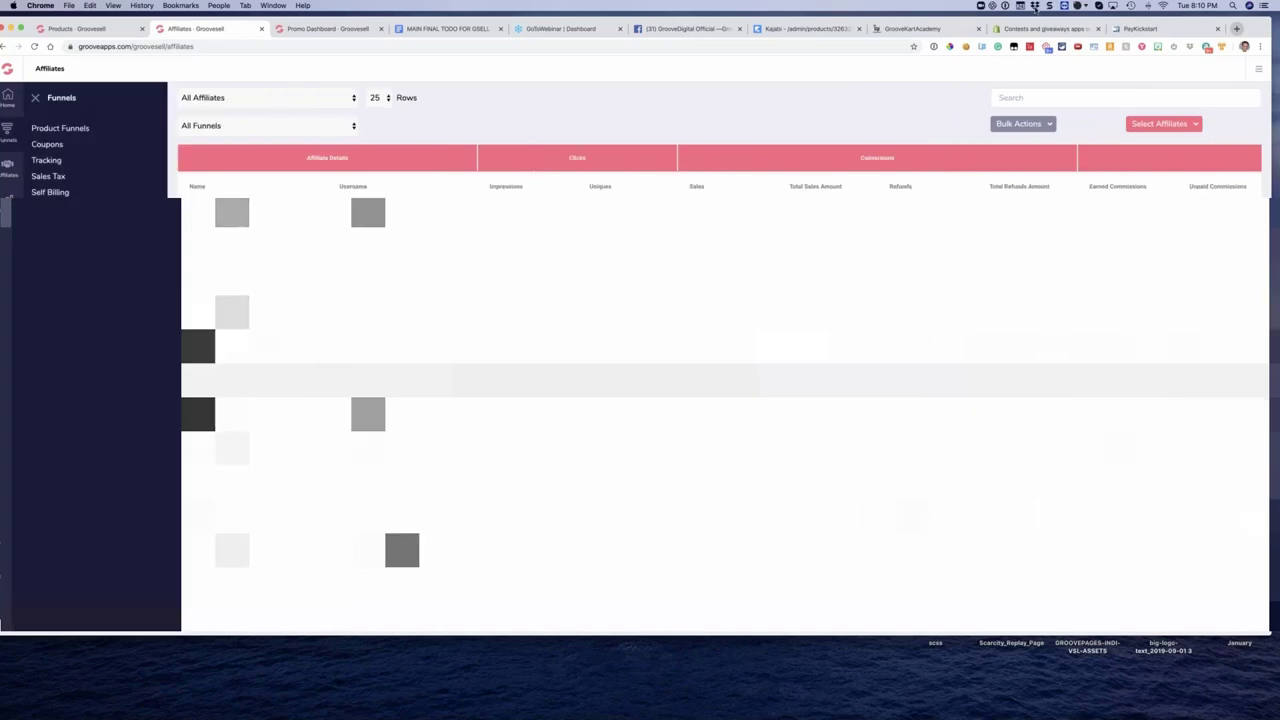
click(88, 127)
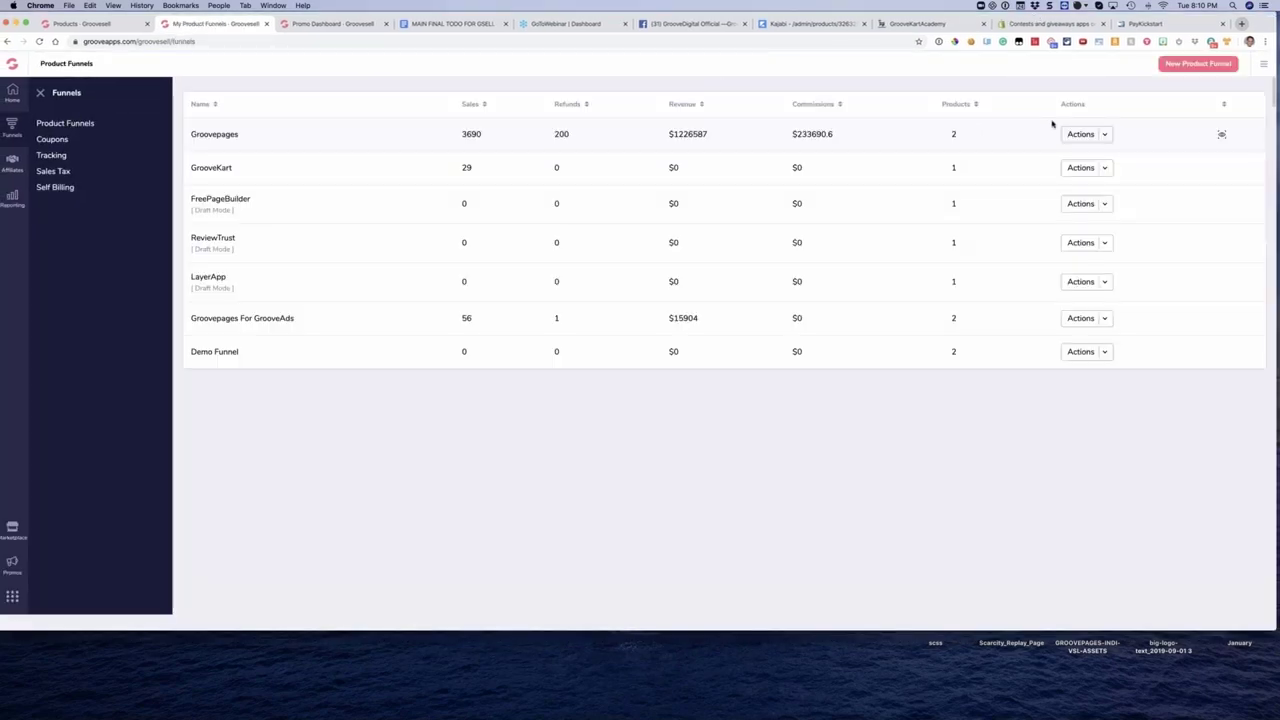
click(1084, 136)
click(1092, 155)
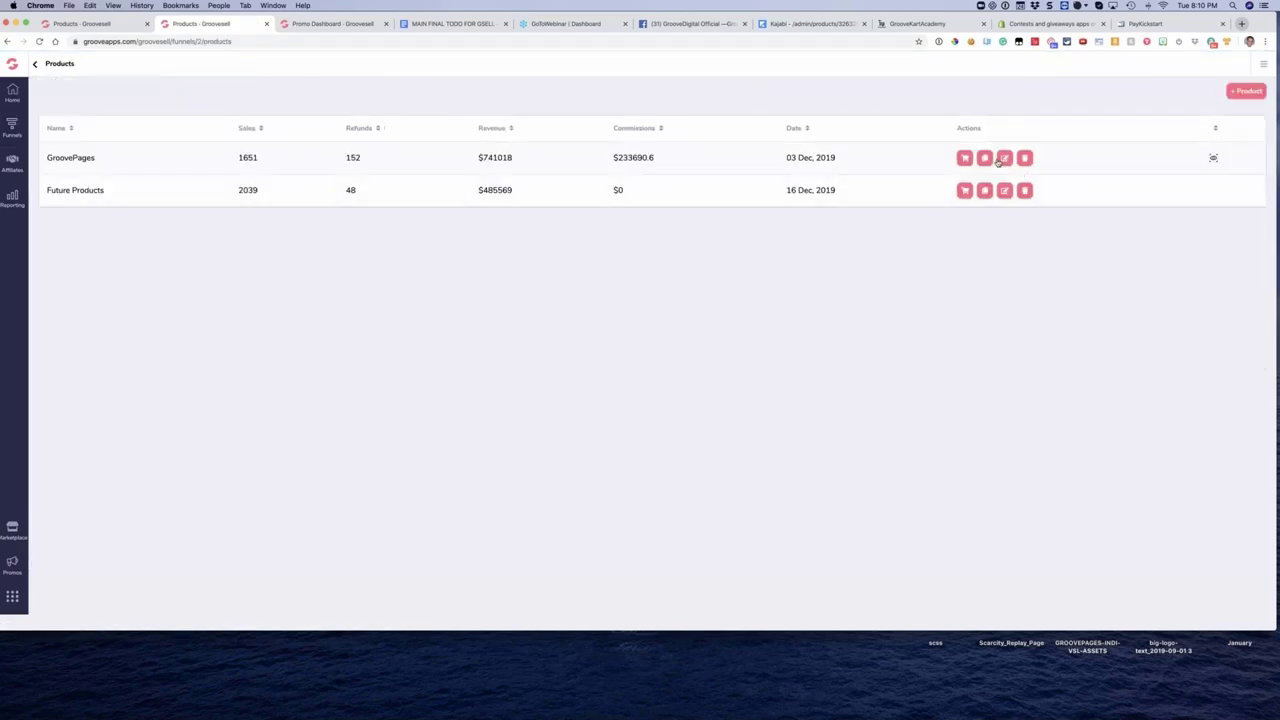
click(1002, 159)
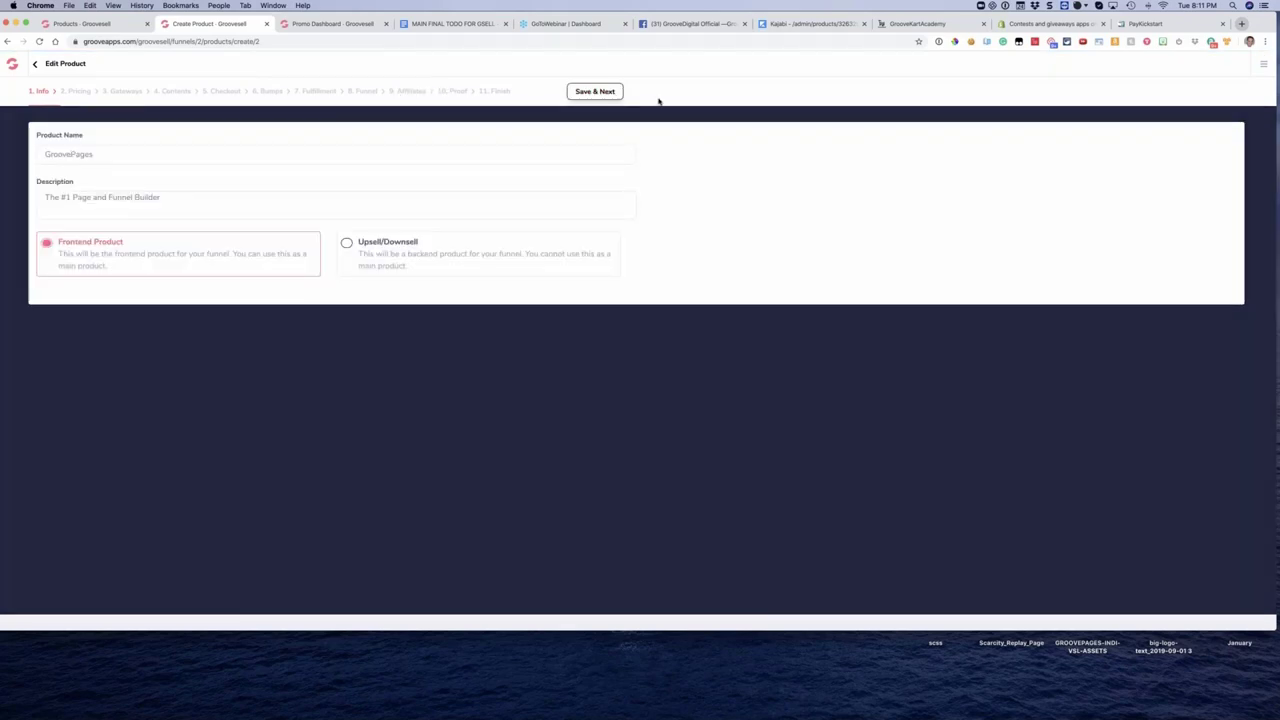
Step: Advance the GroovePages product wizard from Info through pricing, gateways, contents, checkout, bumps, fulfillment and funnel to the Affiliates stage
click(597, 93)
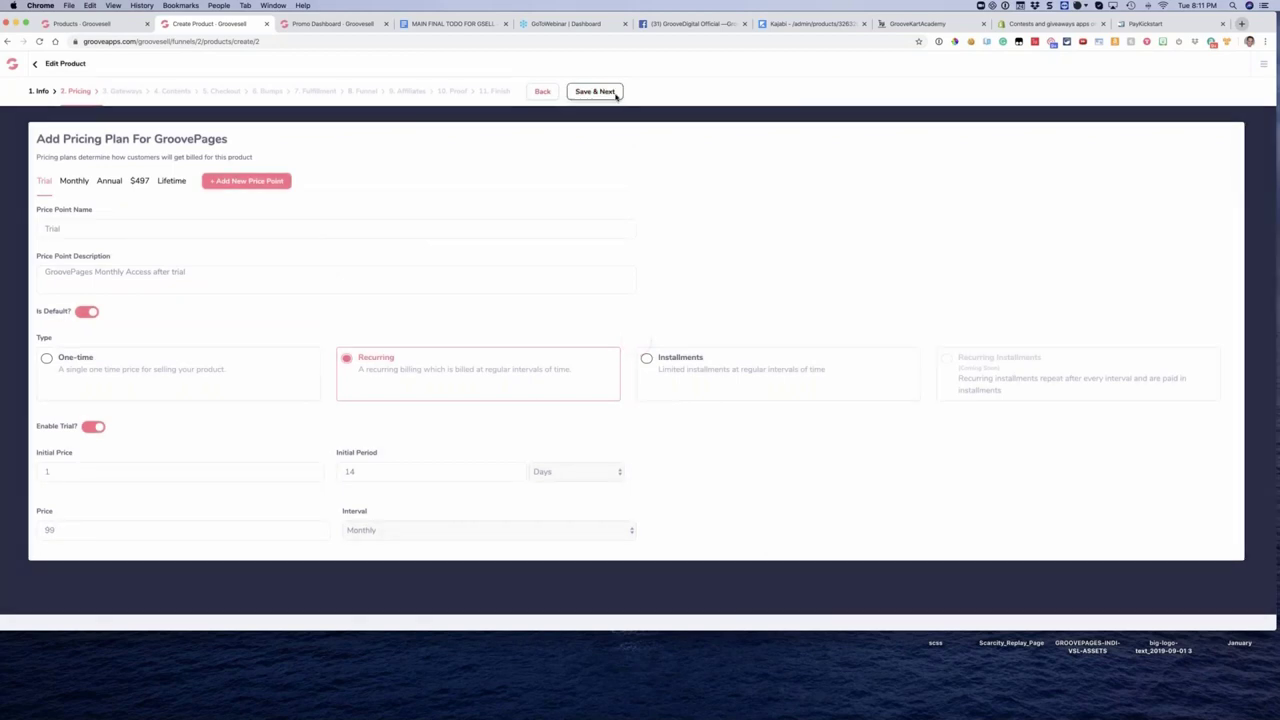
click(614, 93)
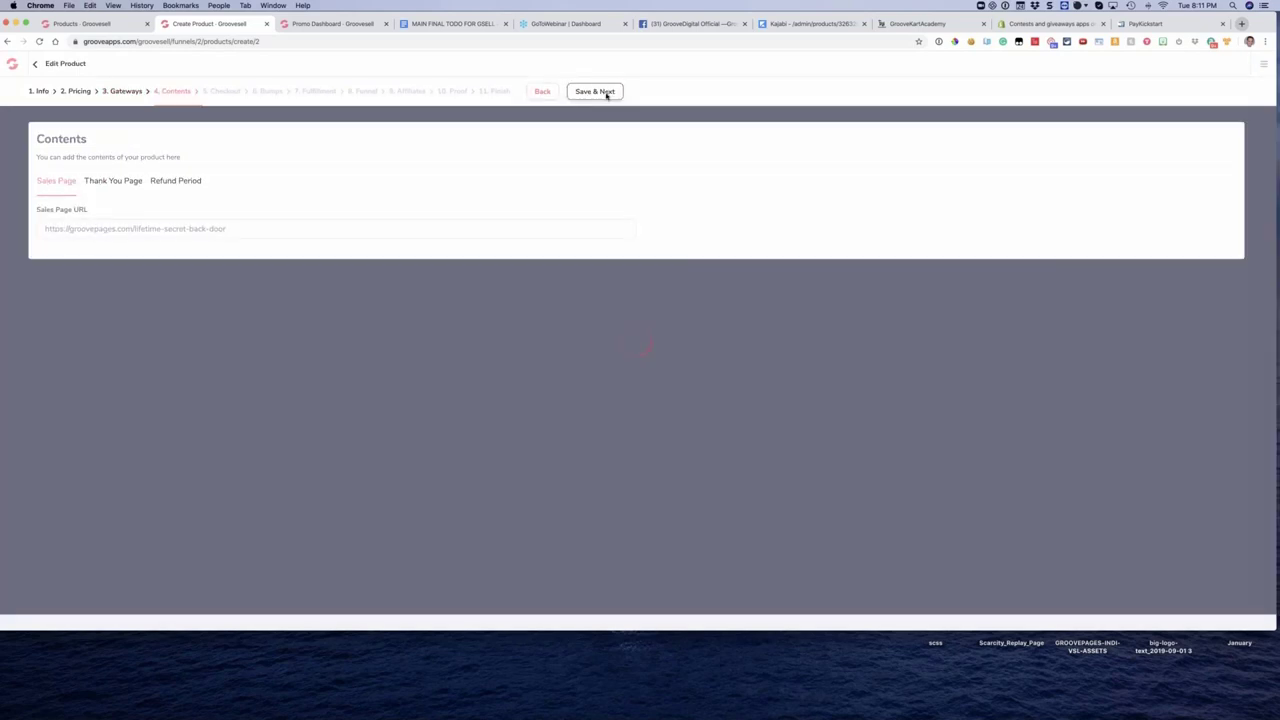
click(606, 93)
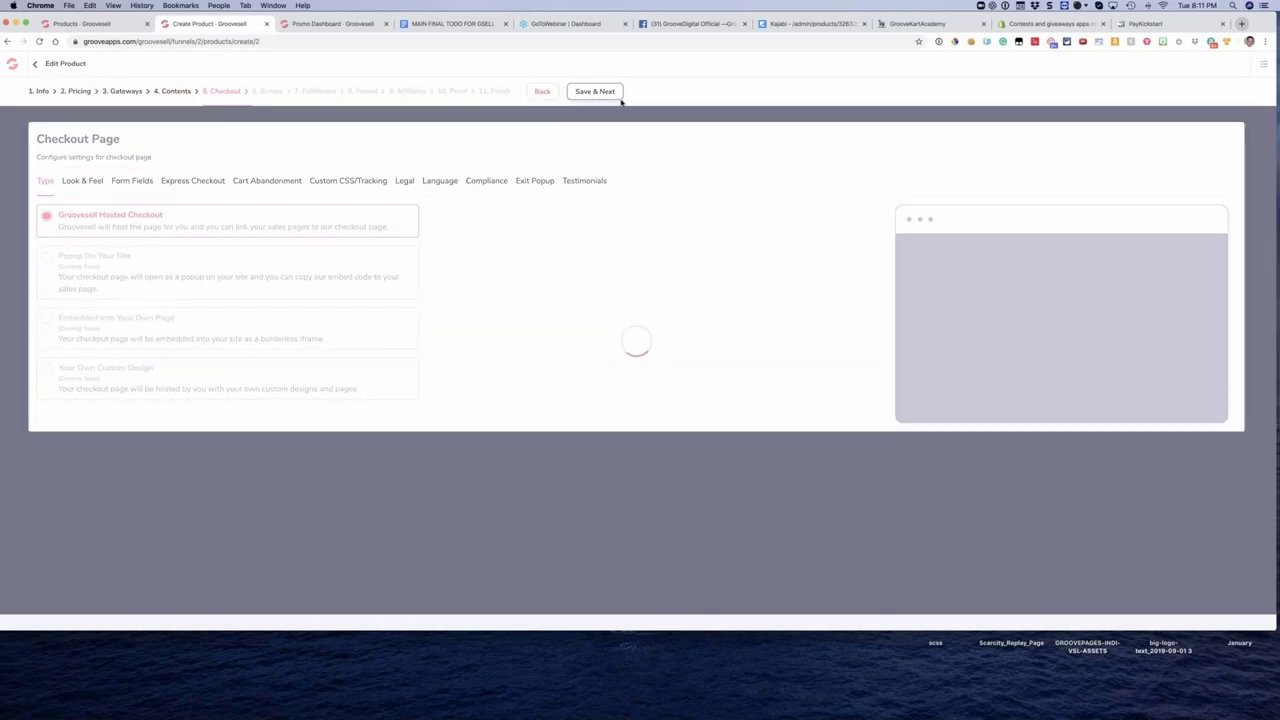
click(603, 93)
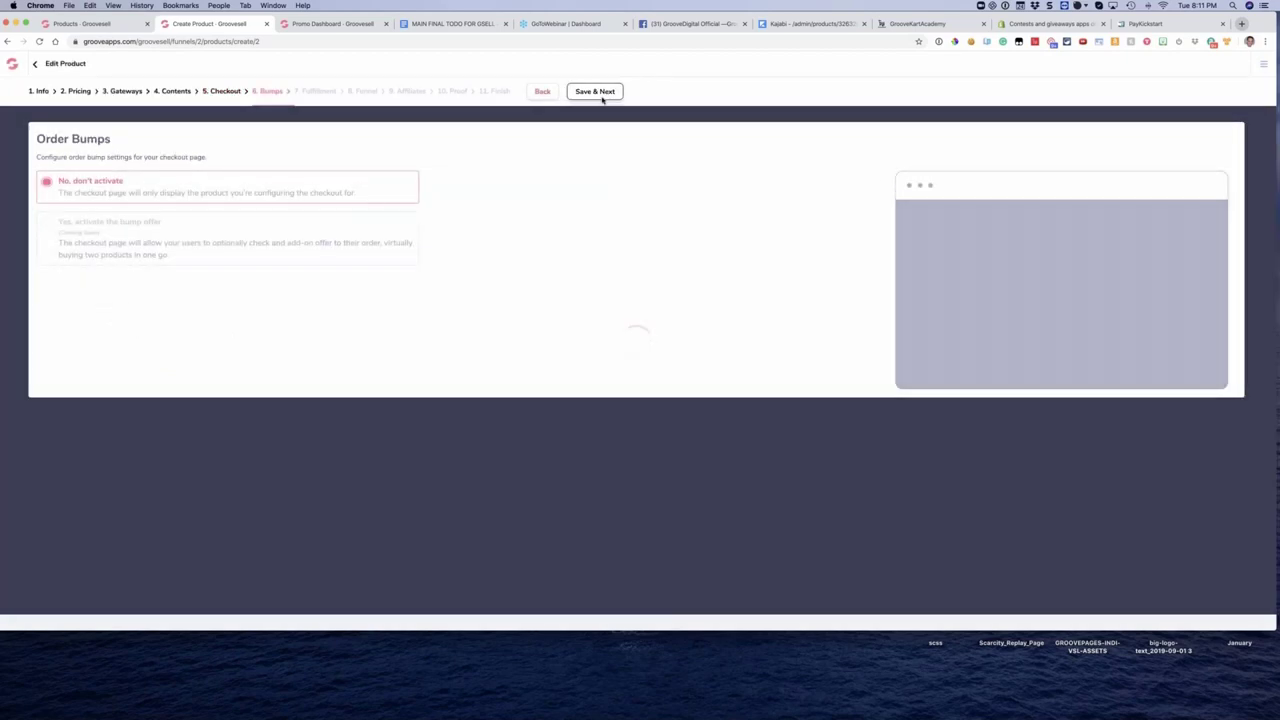
click(603, 97)
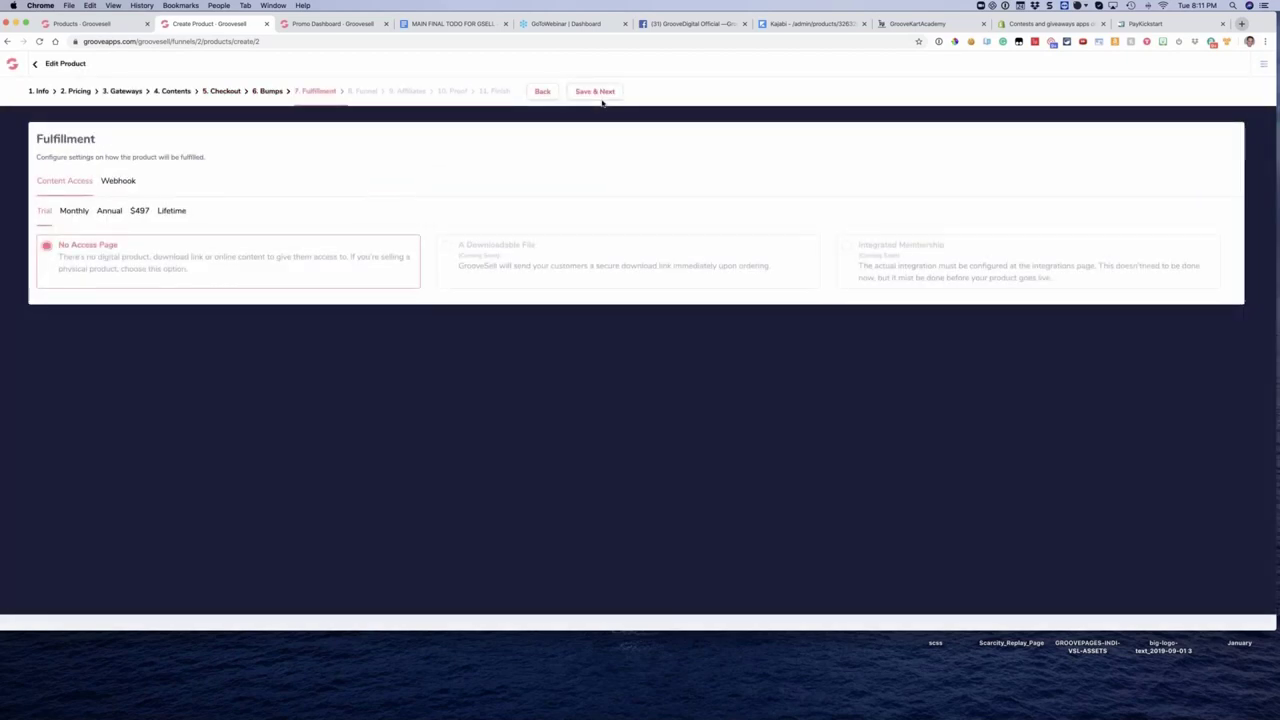
click(592, 95)
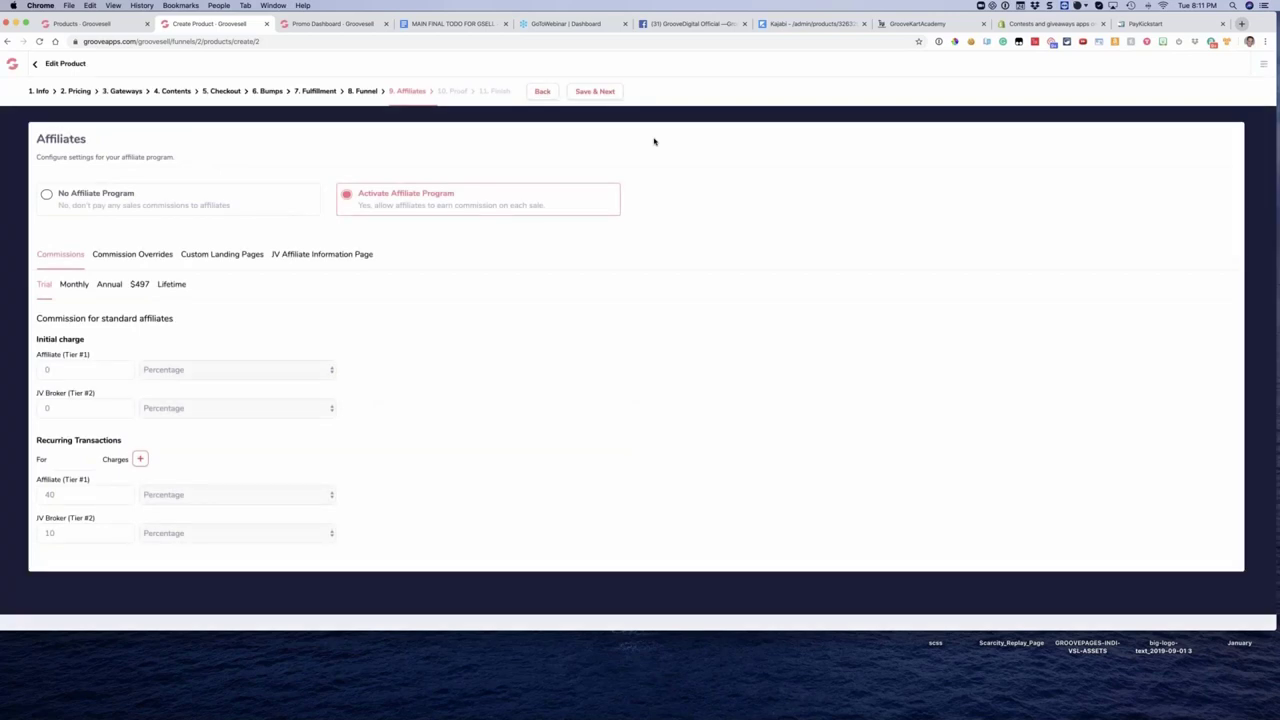
Step: Open the custom landing pages settings and examine the Product Index Page's name and landing page URL
click(258, 257)
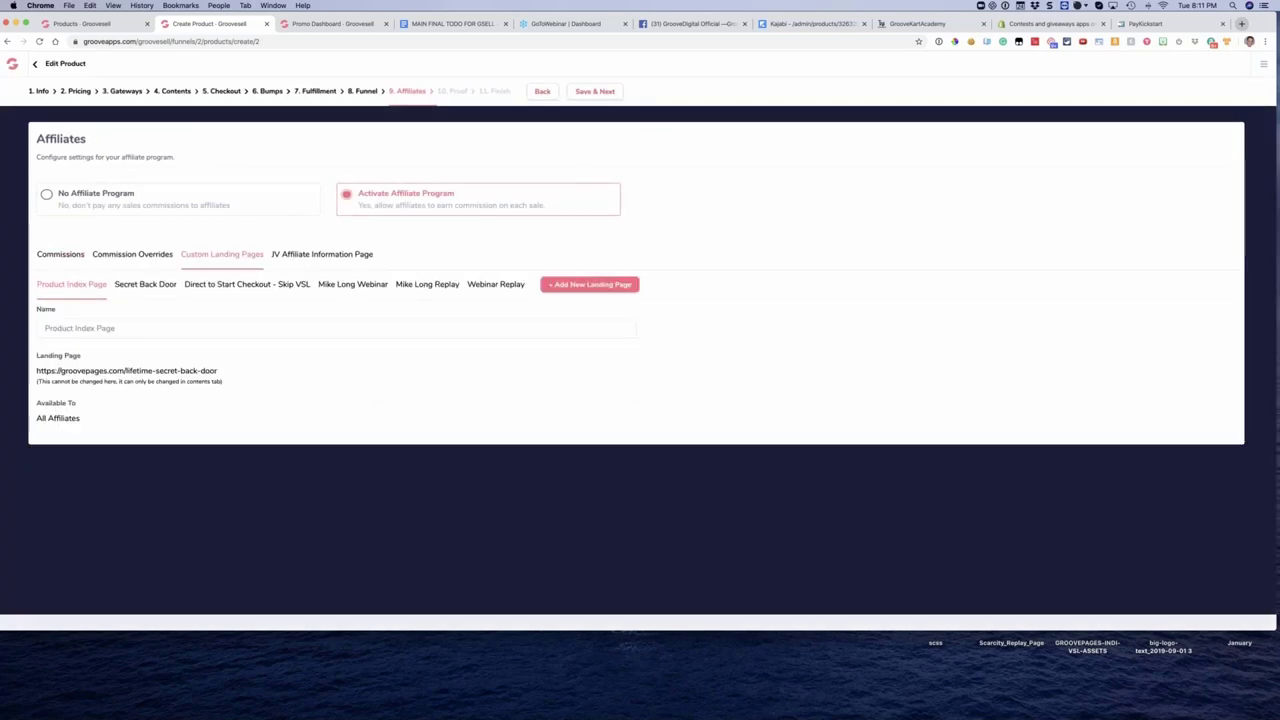
triple_click(115, 334)
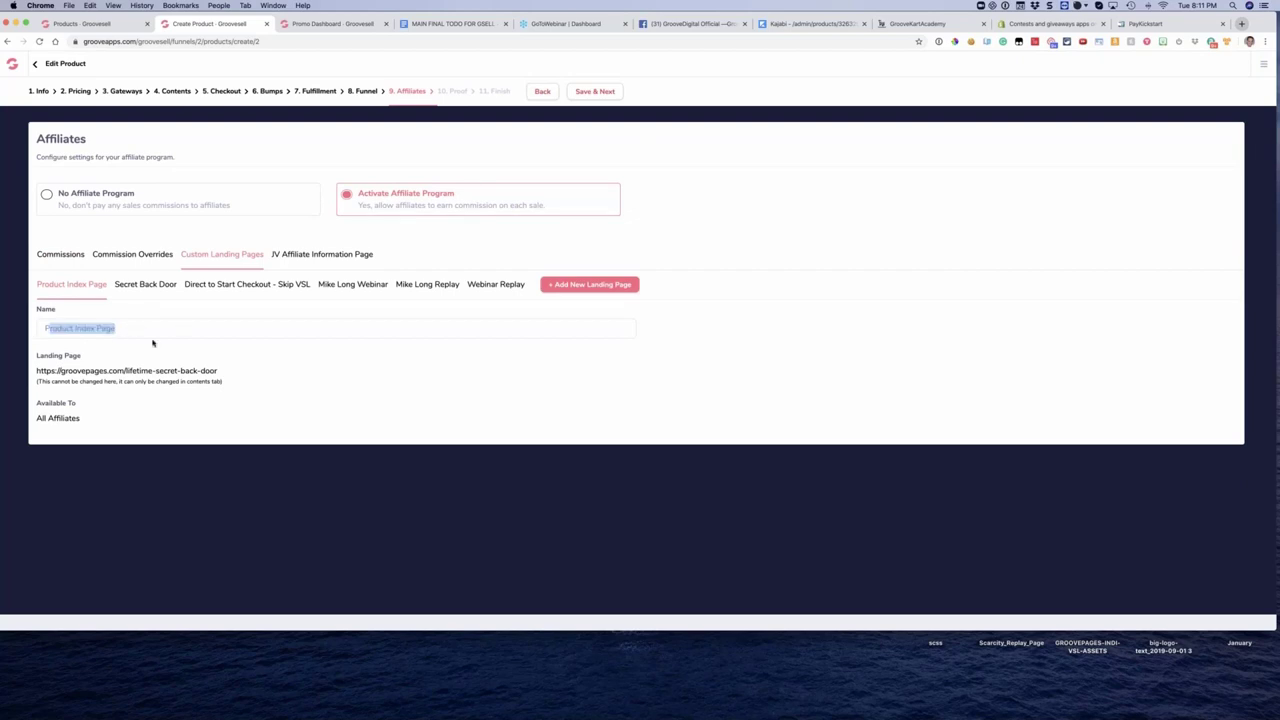
click(216, 366)
drag(222, 372, 38, 376)
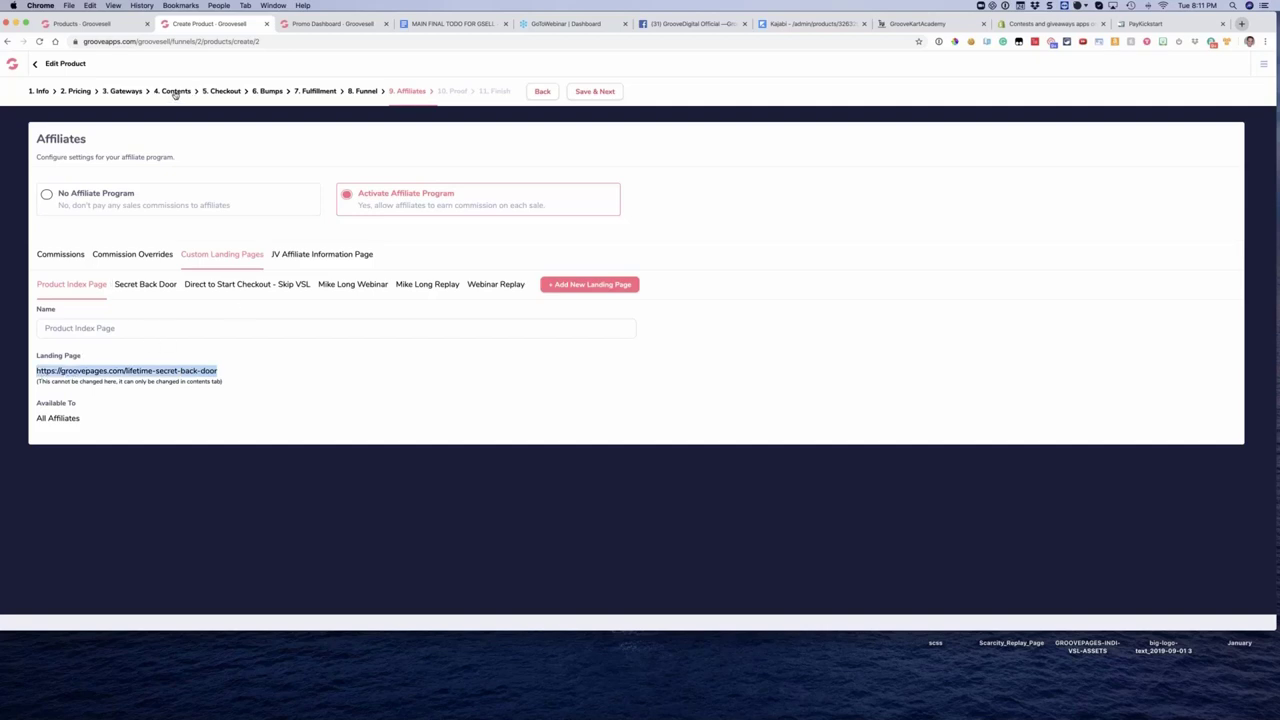
click(202, 373)
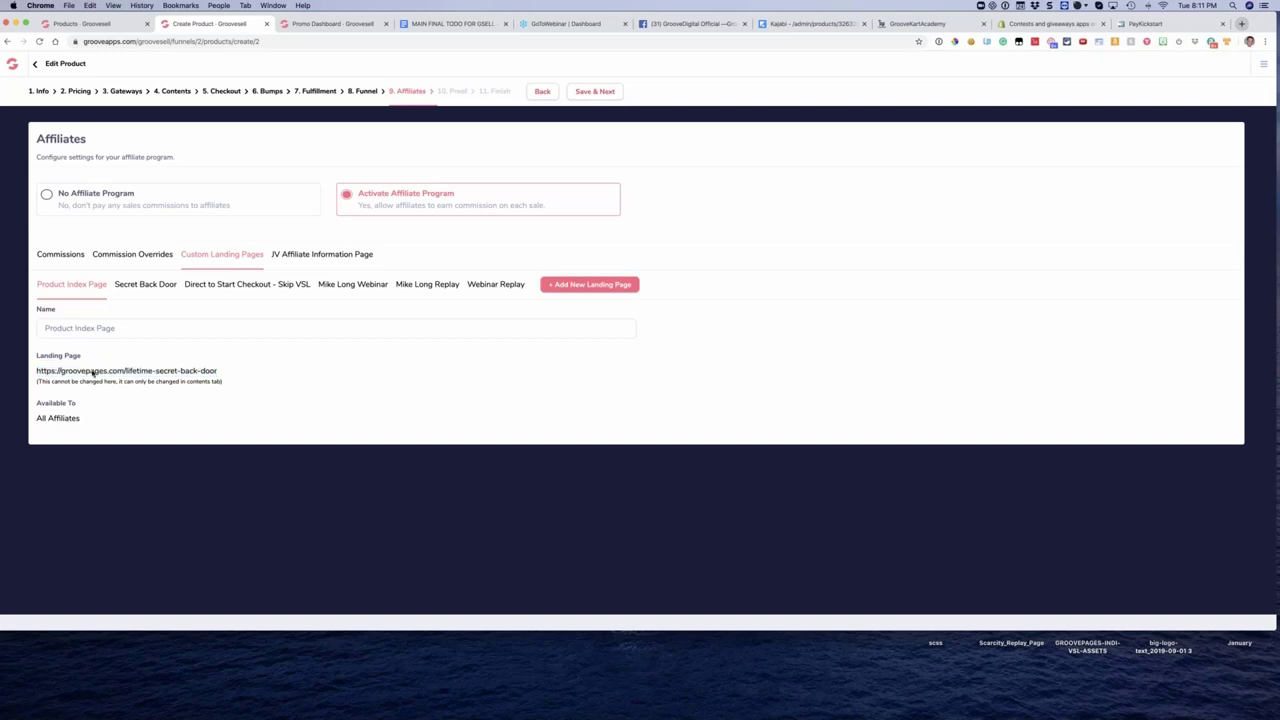
triple_click(60, 370)
click(50, 357)
Step: Copy the Product Index Page affiliate link from the promotion dashboard and load it in the browser tab showing PayKickstart
click(331, 24)
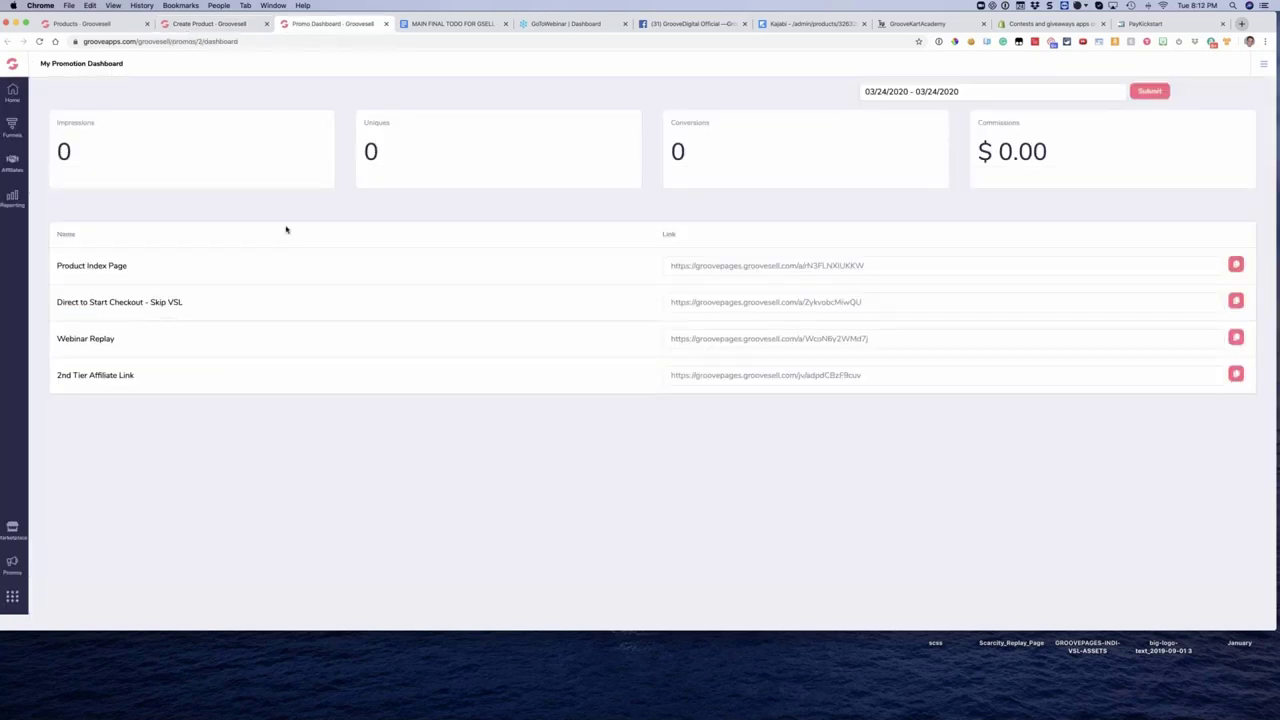
click(1236, 264)
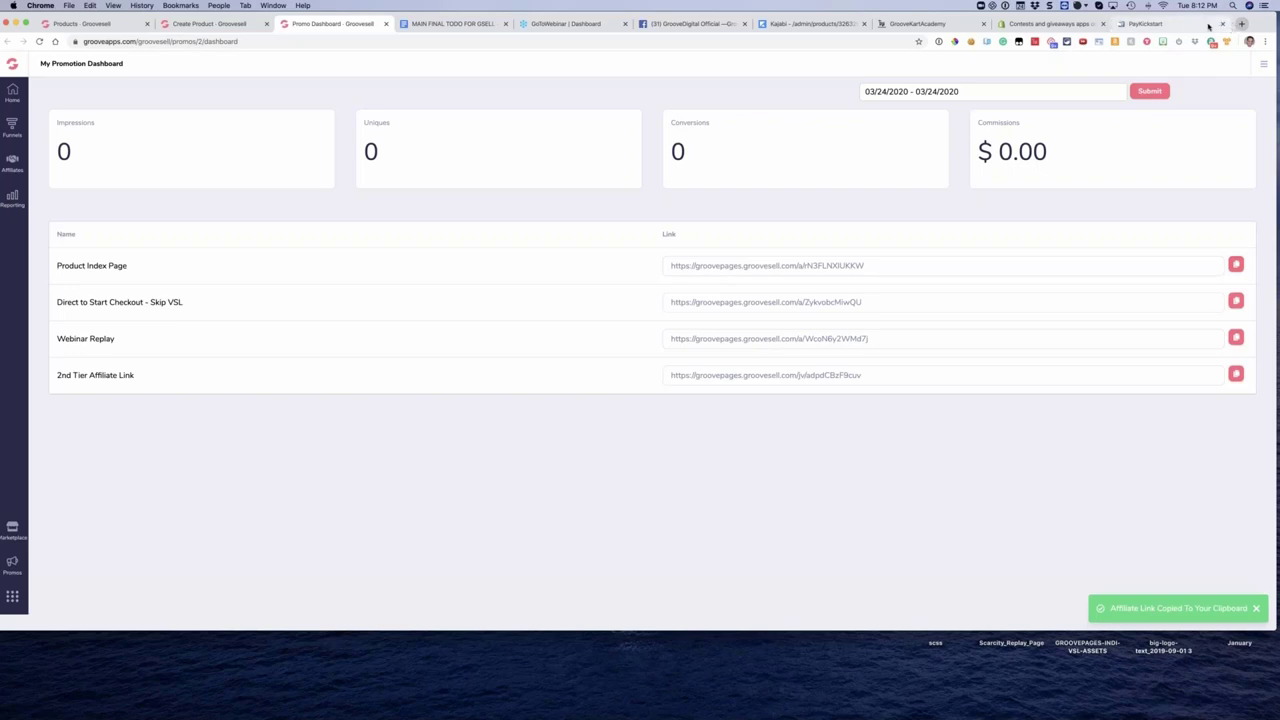
click(1204, 27)
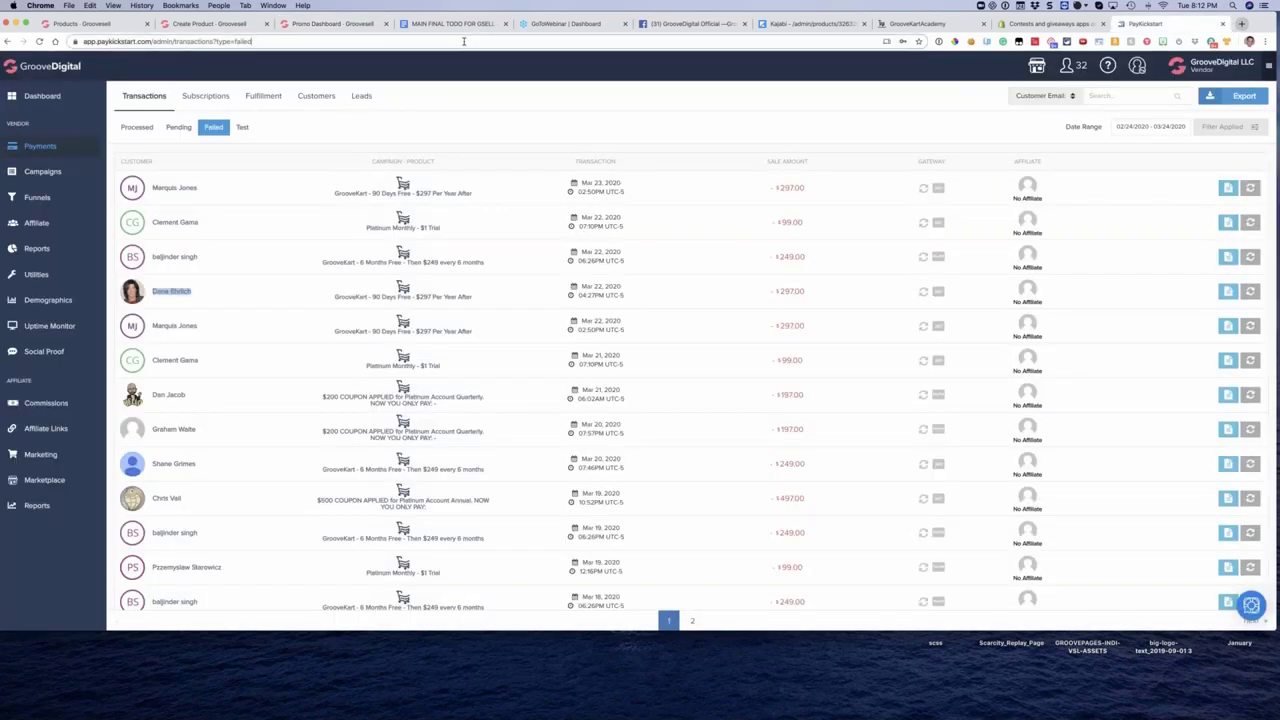
click(463, 41)
text(groovepages.com/lifetime-secret-back-door?aff_id=4)
key(Return)
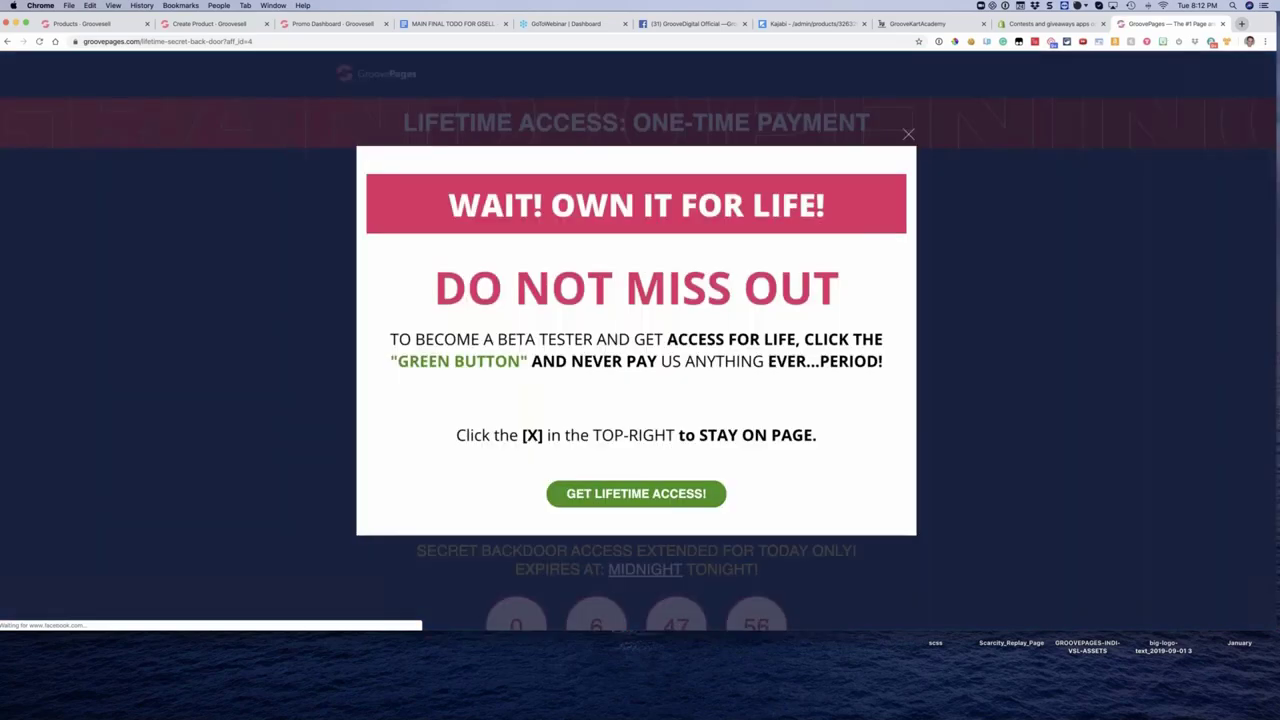
Step: Close the landing page and Products browser tabs, open a blank tab and return to the product's affiliate settings
click(1222, 23)
click(1140, 23)
click(88, 23)
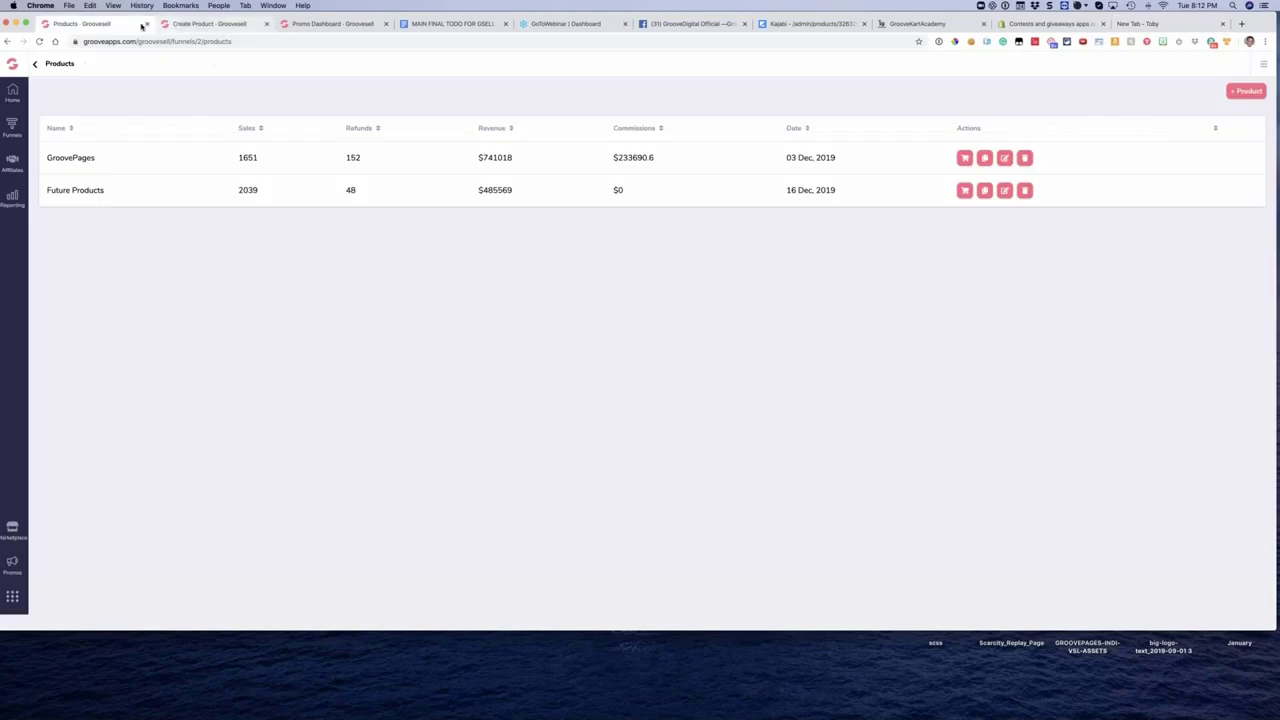
click(146, 23)
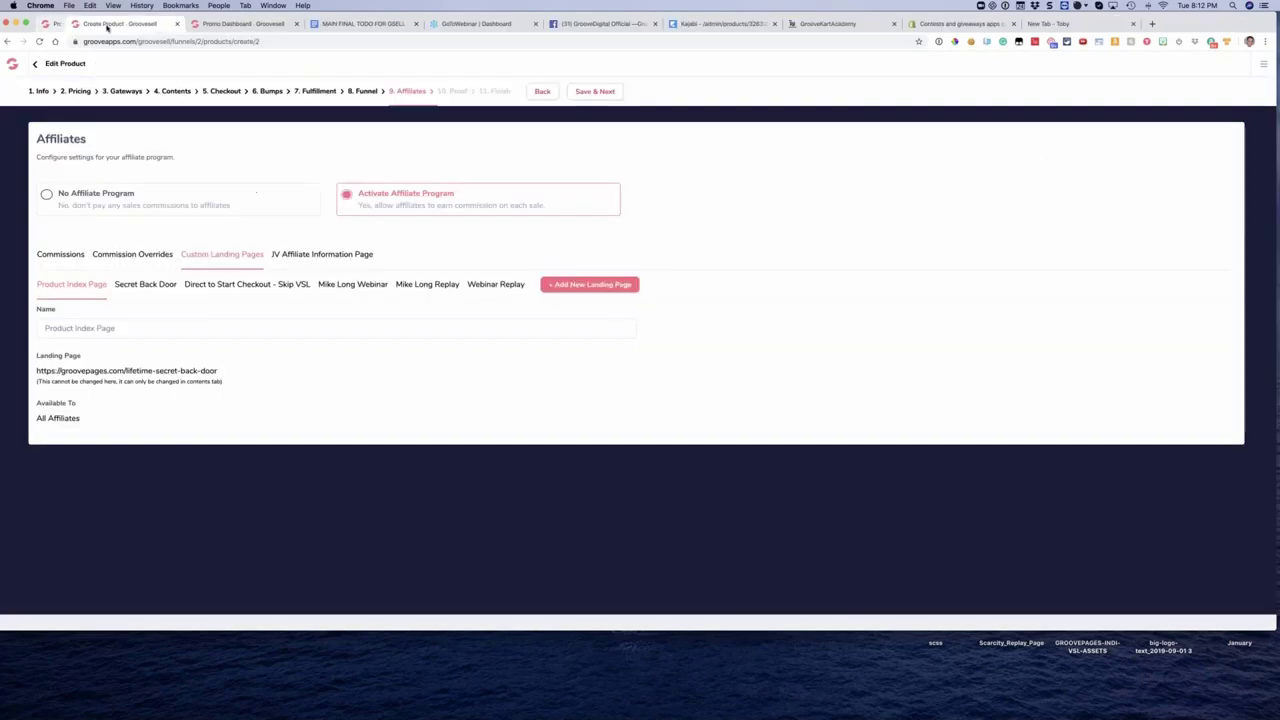
Step: Copy the Secret Back Door landing page URL, preview it in a new browser tab and close that tab
click(160, 289)
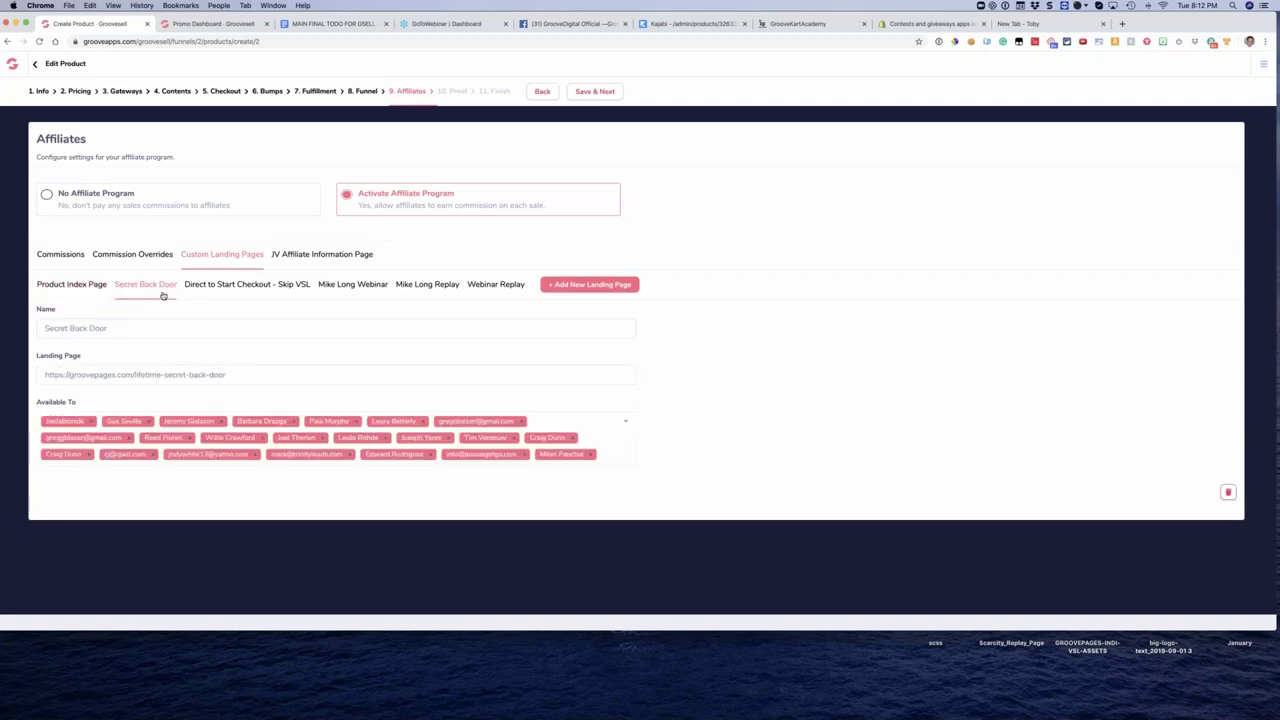
triple_click(246, 375)
key(super+c)
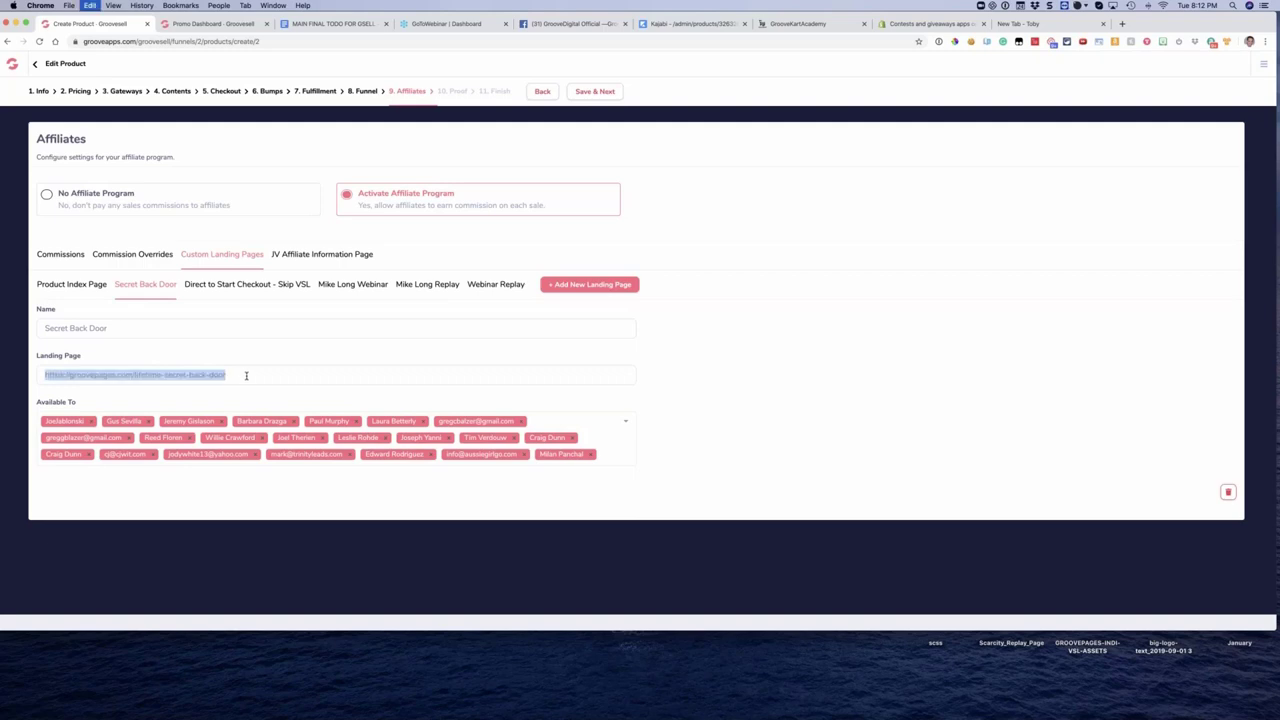
click(1121, 24)
key(super+v)
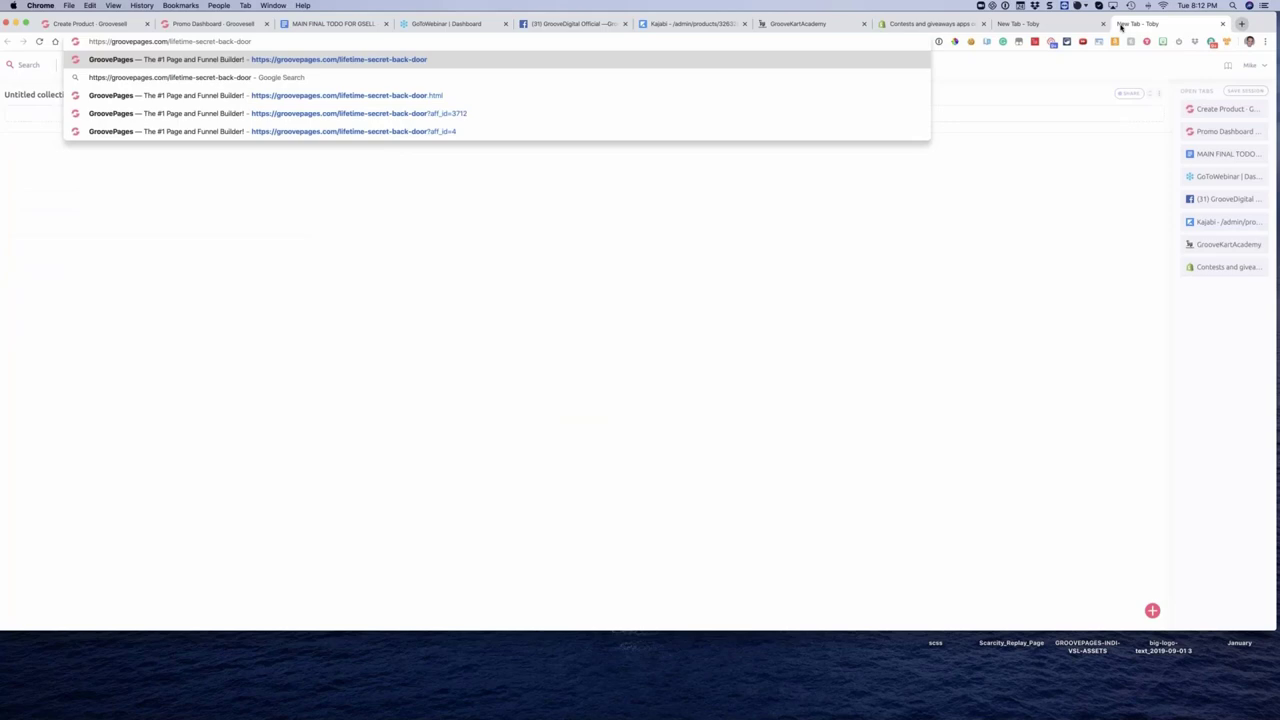
key(Return)
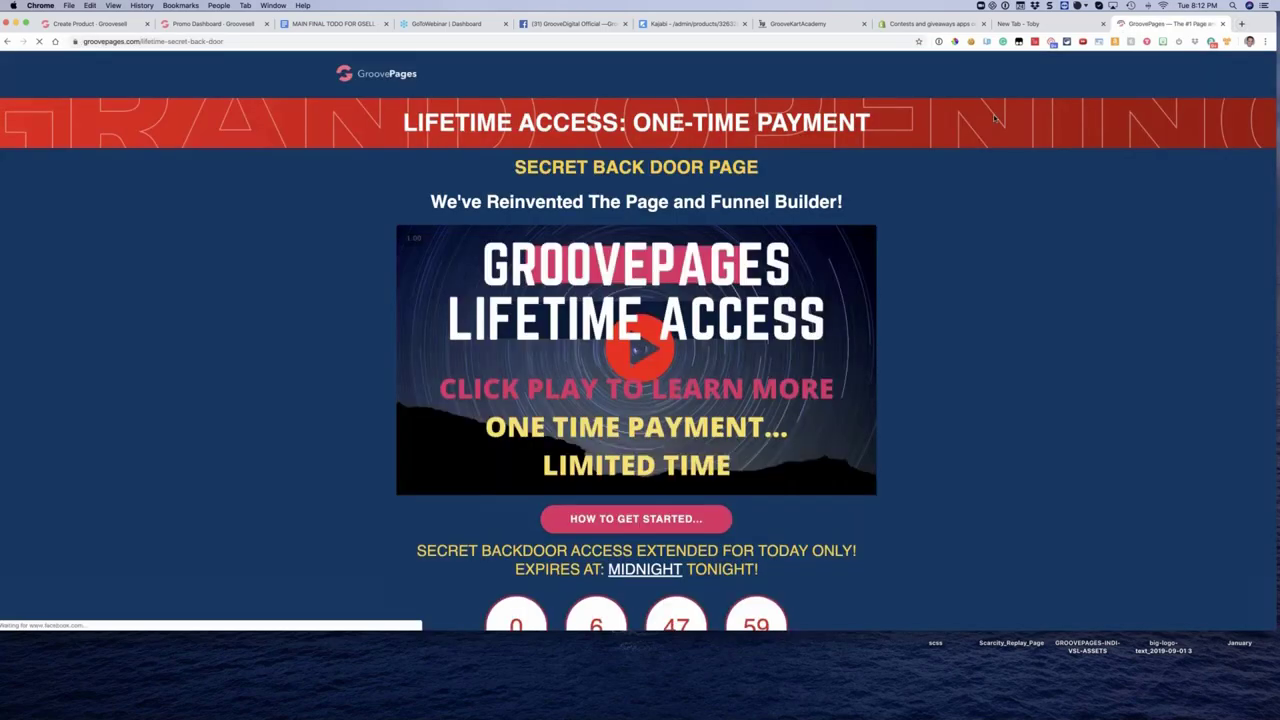
mouse_move(1214, 28)
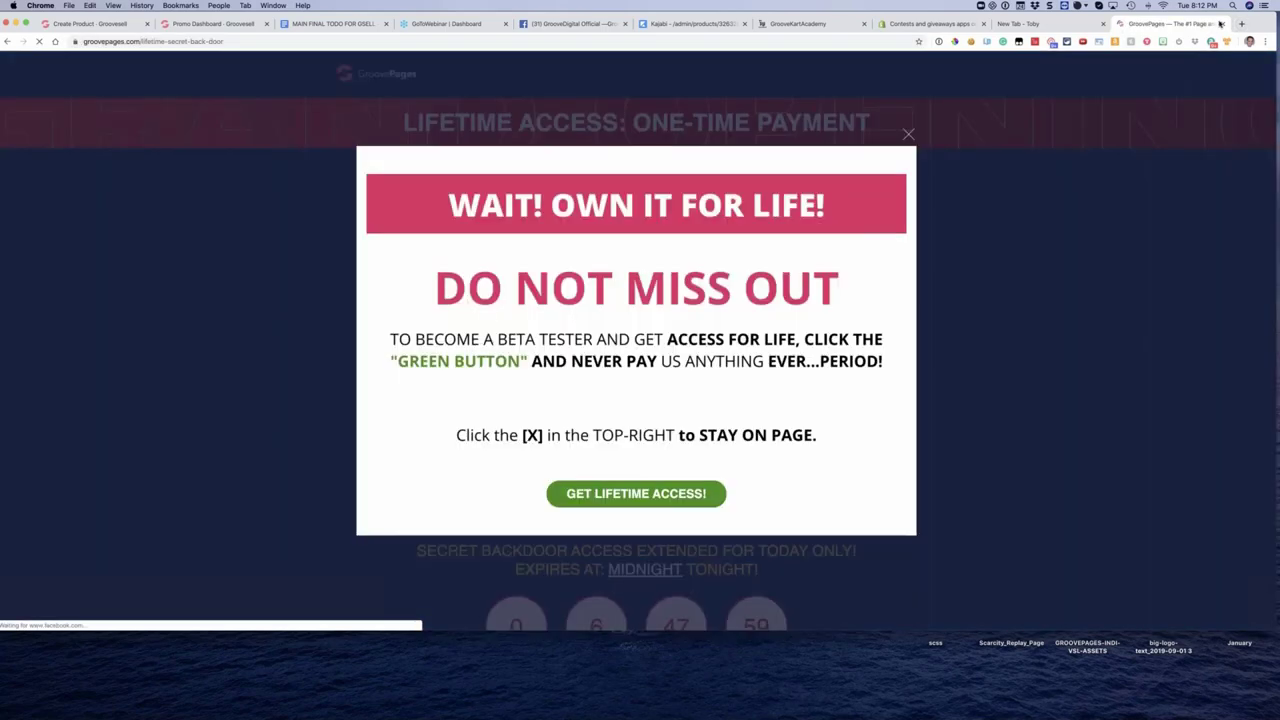
click(1222, 24)
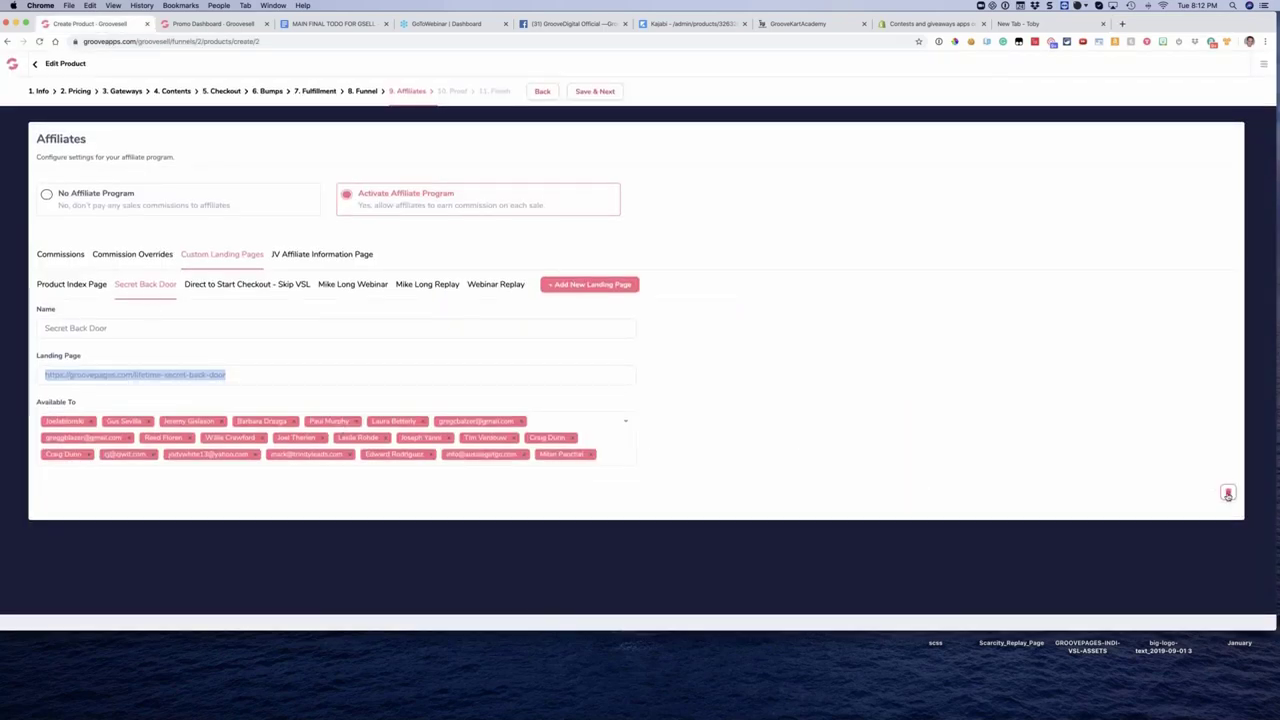
Step: View the Direct to Start Checkout - Skip VSL landing page settings and load its affiliate link from the promotion dashboard in the blank tab
click(225, 290)
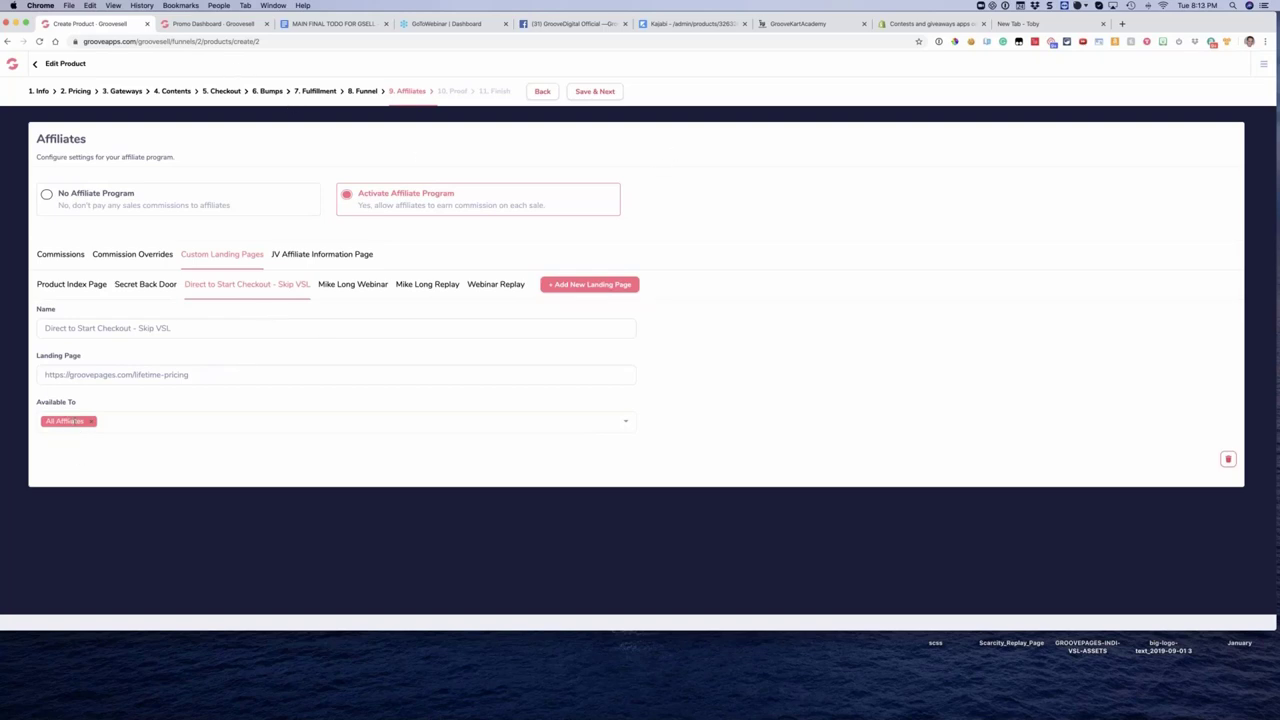
click(205, 24)
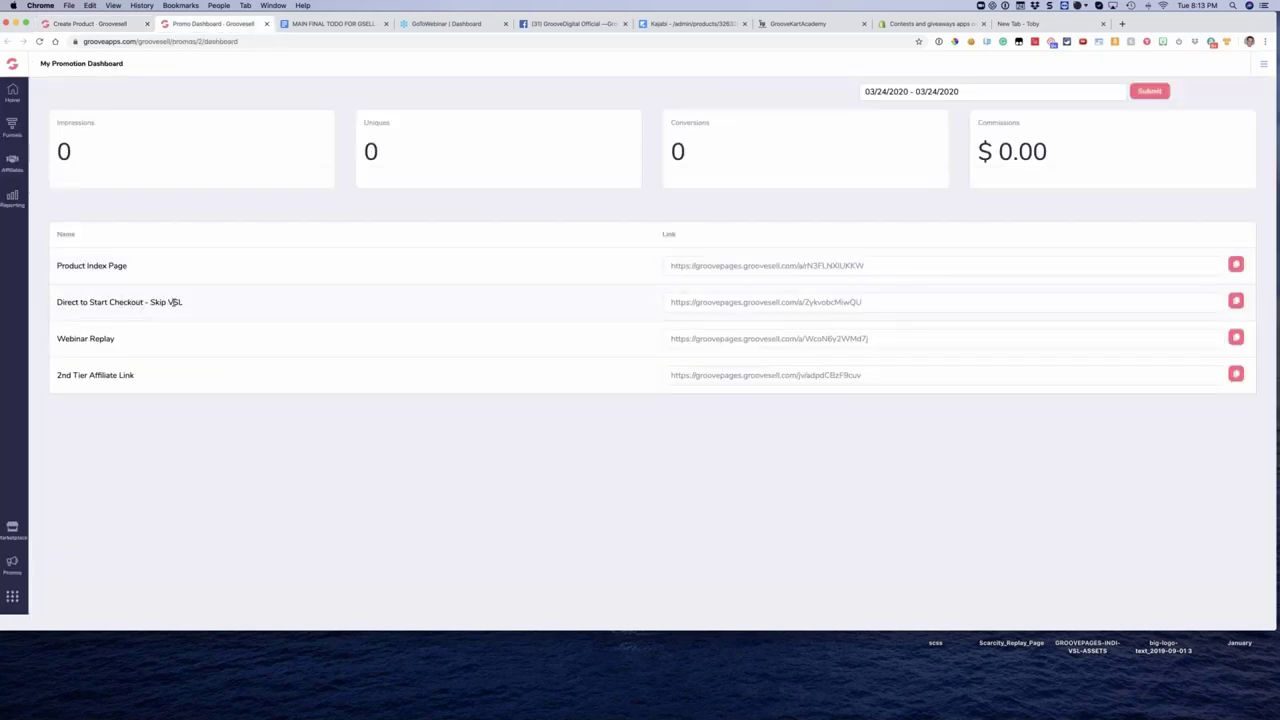
triple_click(790, 306)
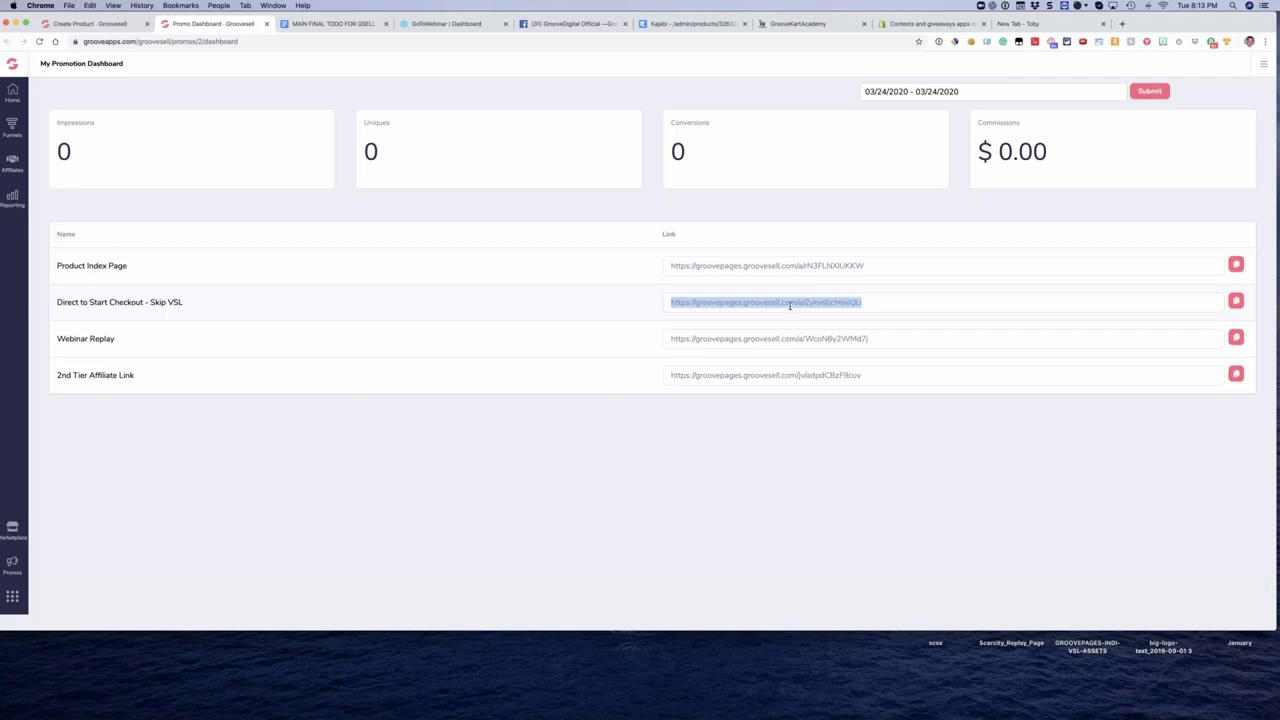
key(super+c)
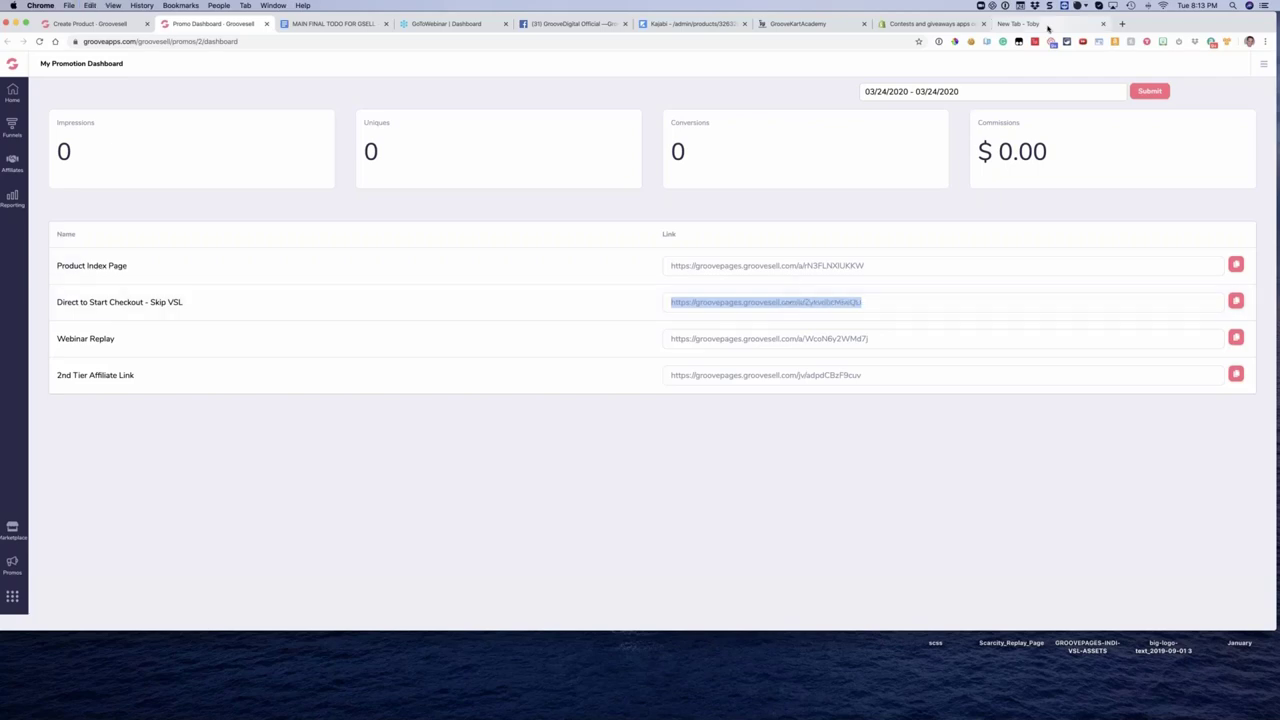
click(1040, 24)
click(639, 42)
key(super+v)
key(Return)
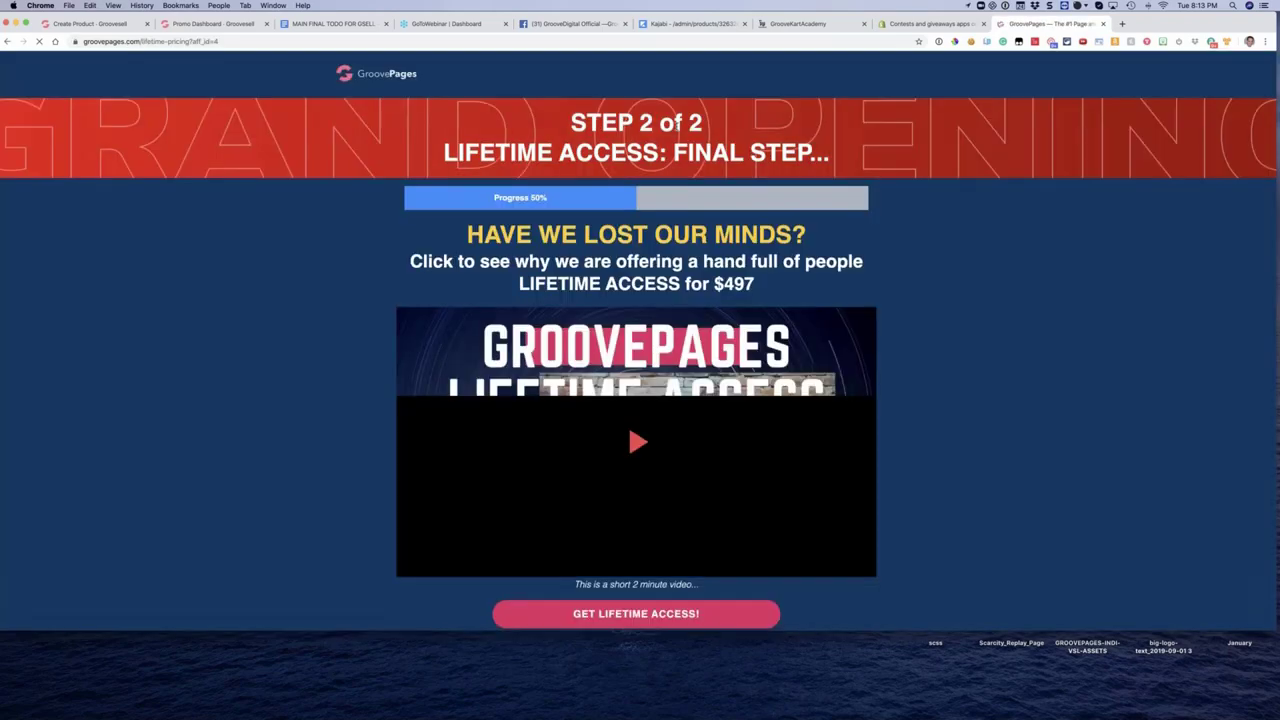
Step: Load groovepages.com/lifetime-secret-back-door in the current tab and follow the pop-up's lifetime access offer
drag(190, 42, 310, 45)
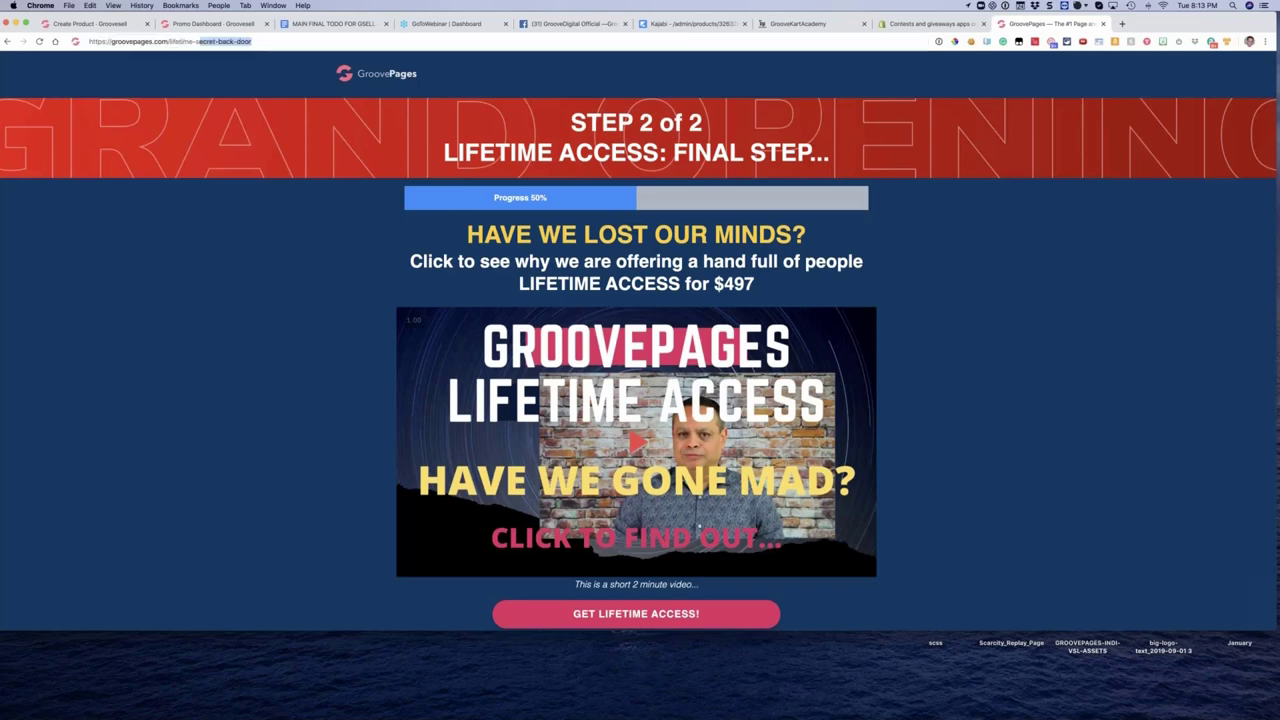
text(secret-back-door)
key(Return)
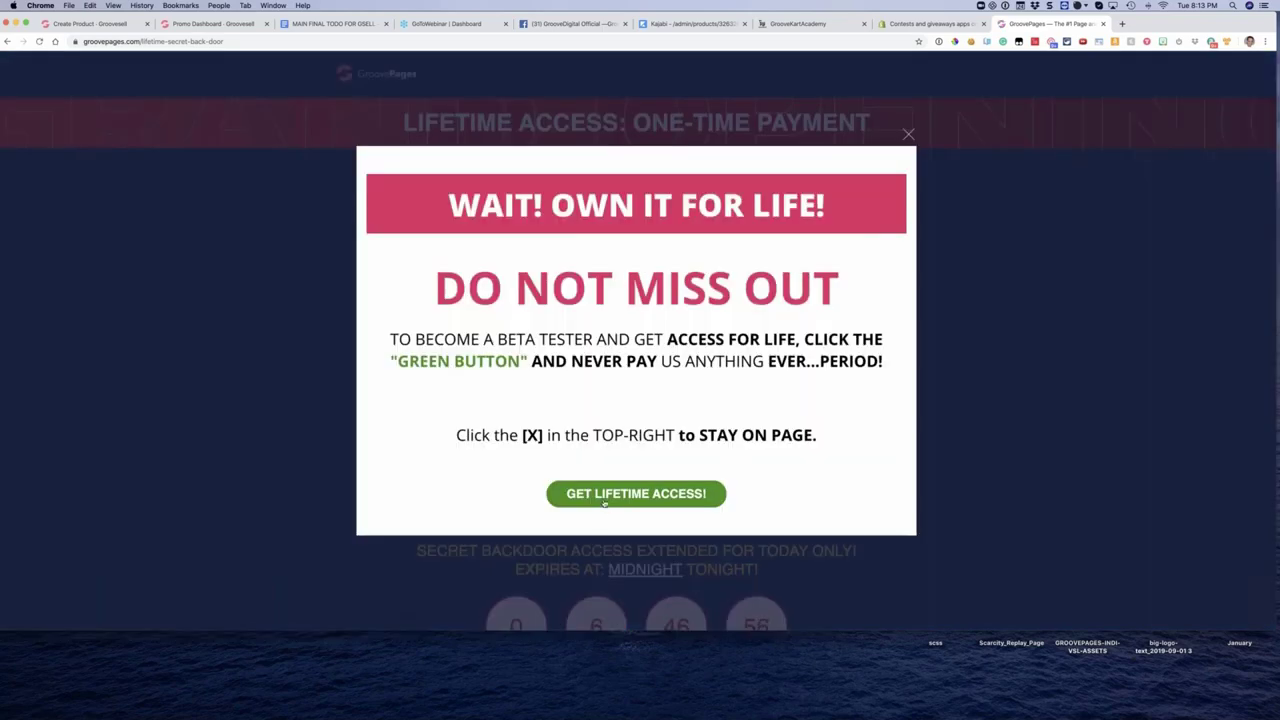
click(616, 493)
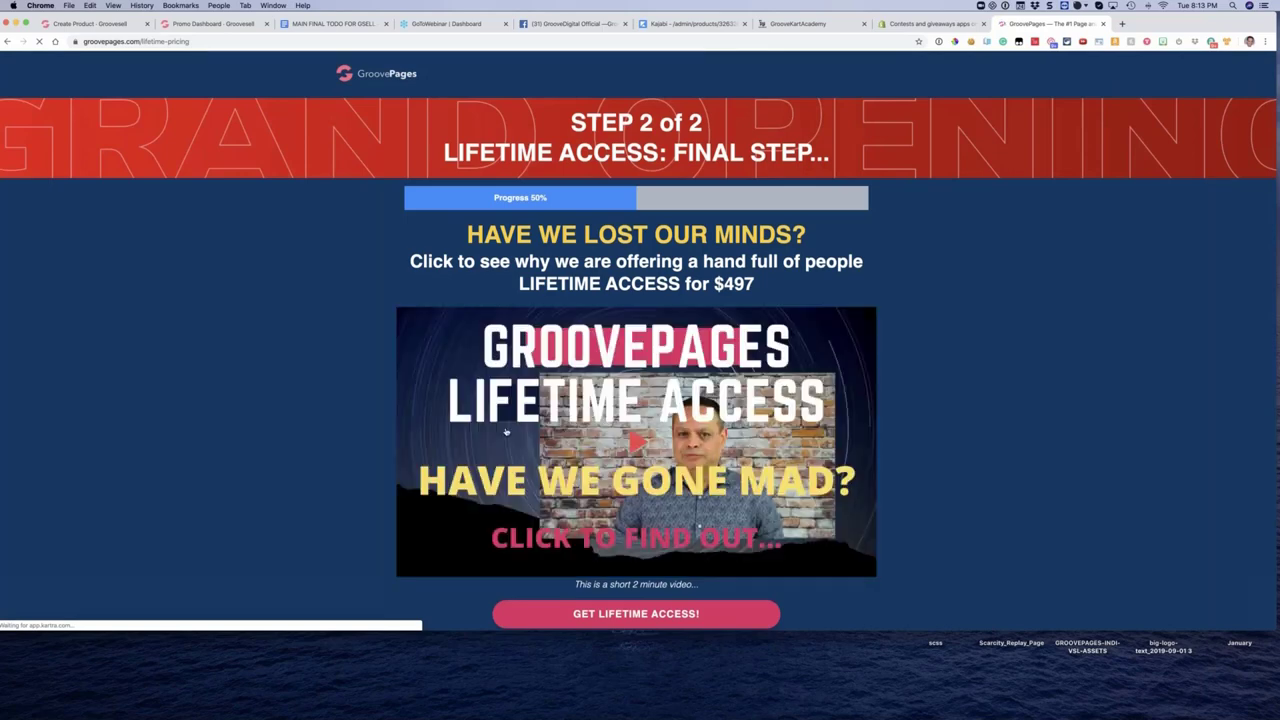
Step: Examine the lifetime-pricing page's video, countdown timer and limited-time offer, and select its web address
scroll(408, 474, down, 2)
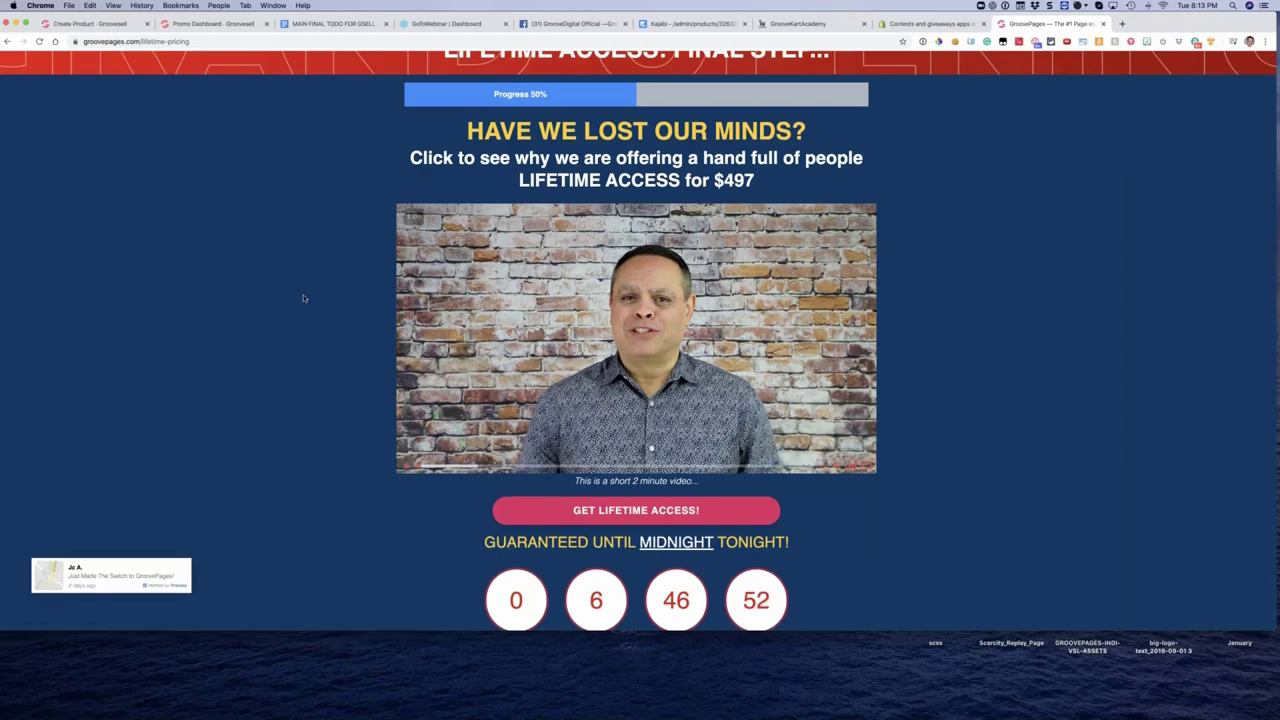
scroll(303, 297, down, 3)
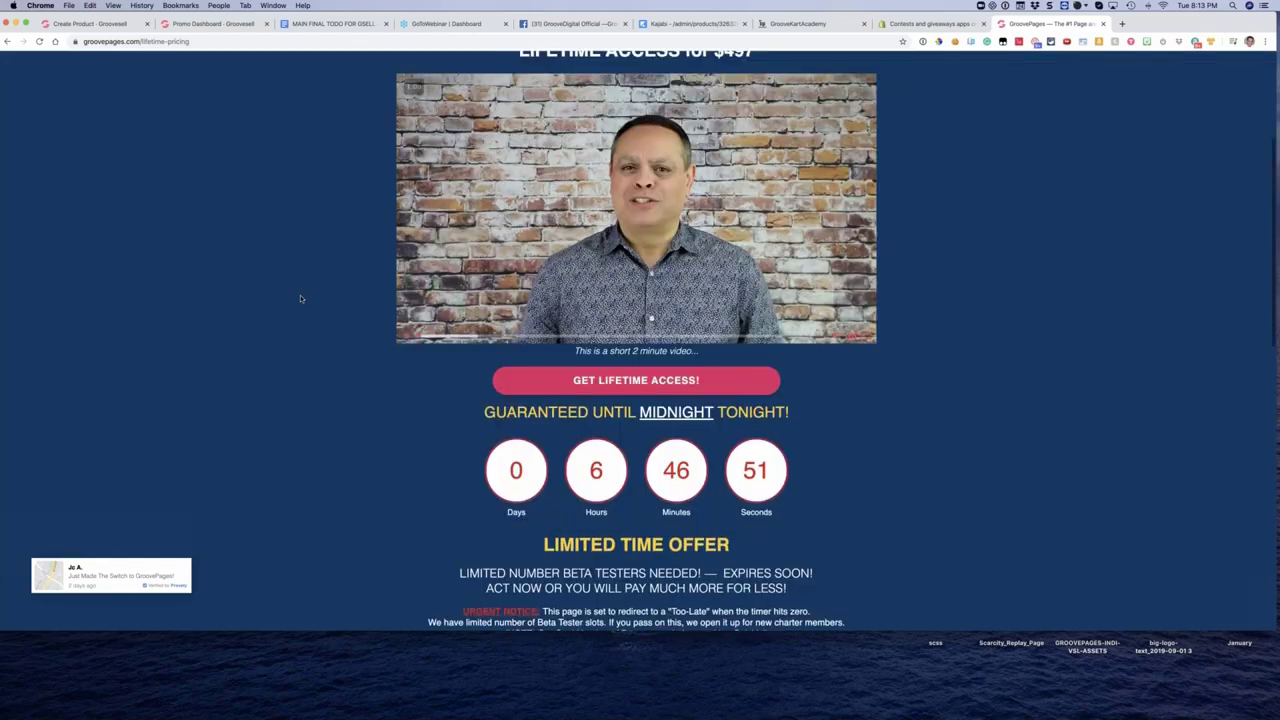
scroll(304, 296, down, 1)
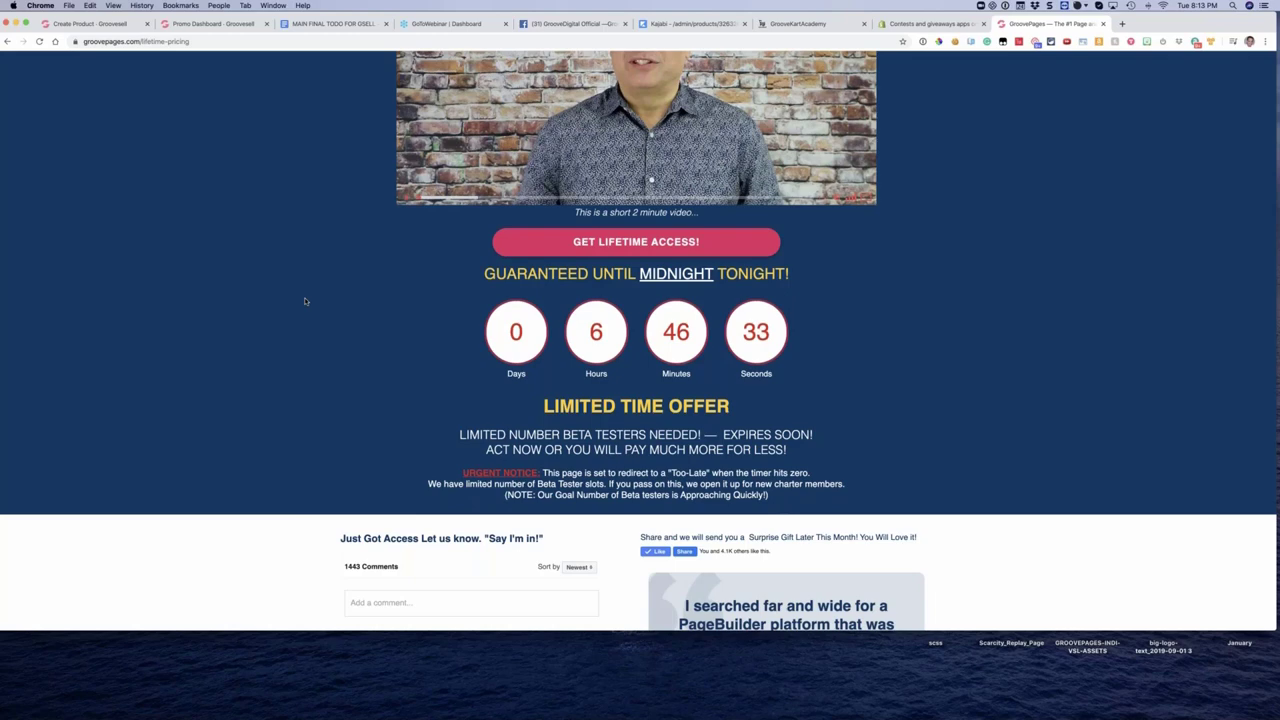
scroll(304, 297, up, 3)
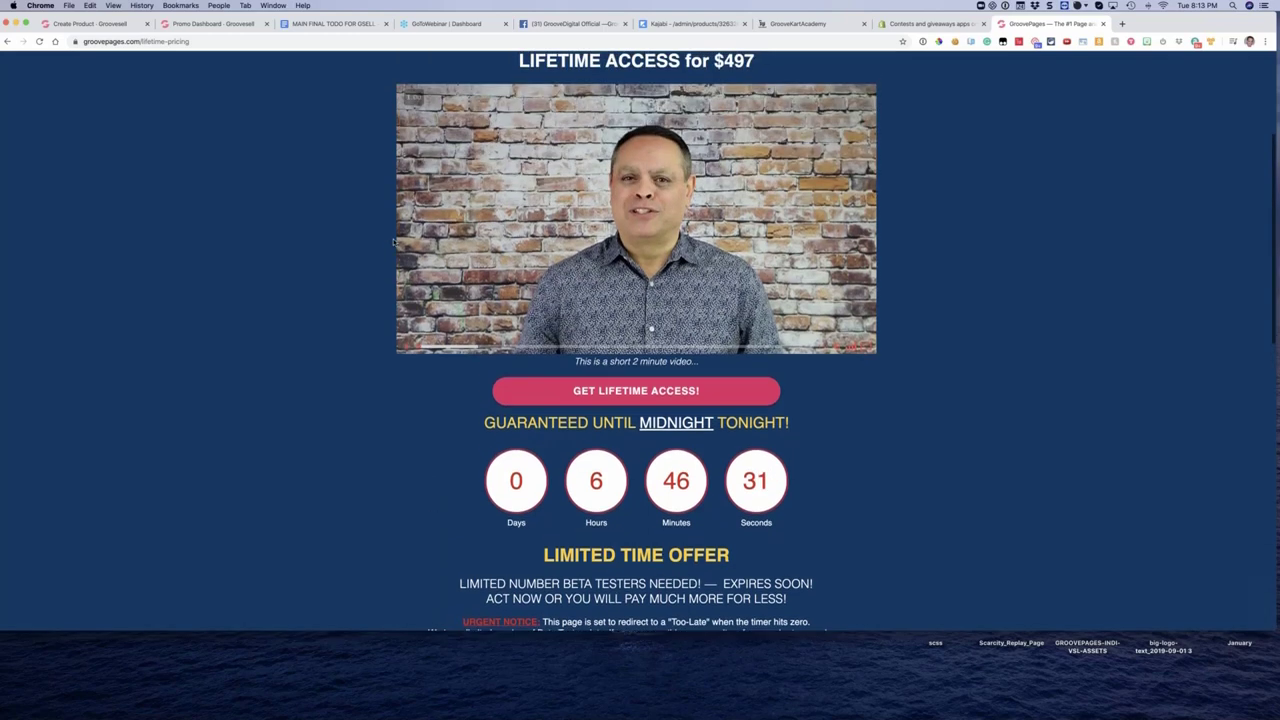
scroll(394, 241, down, 1)
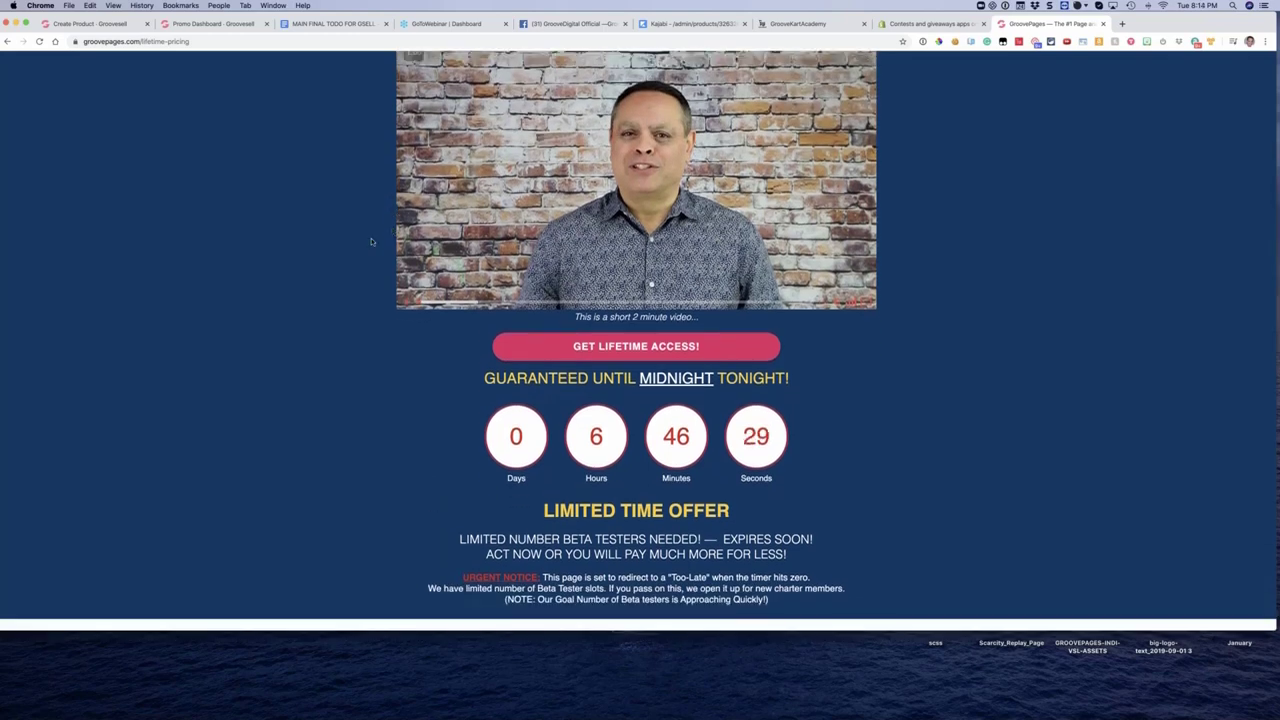
scroll(371, 241, down, 1)
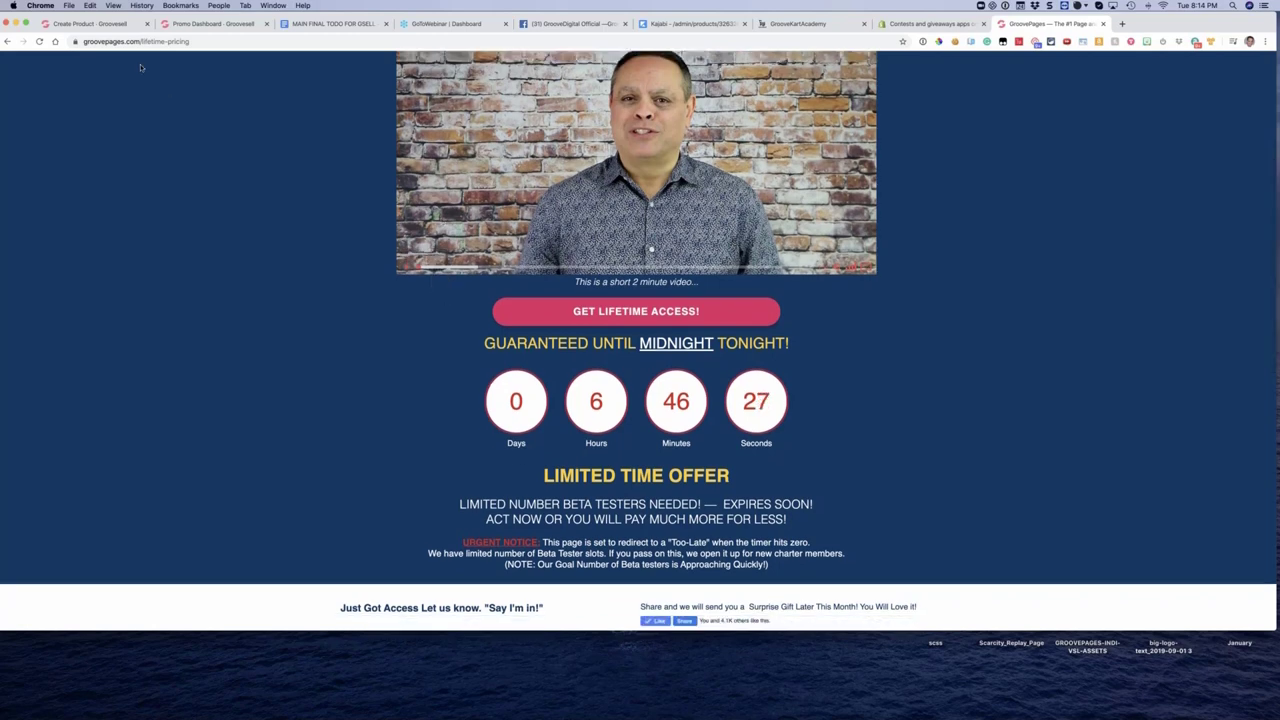
click(206, 41)
key(Return)
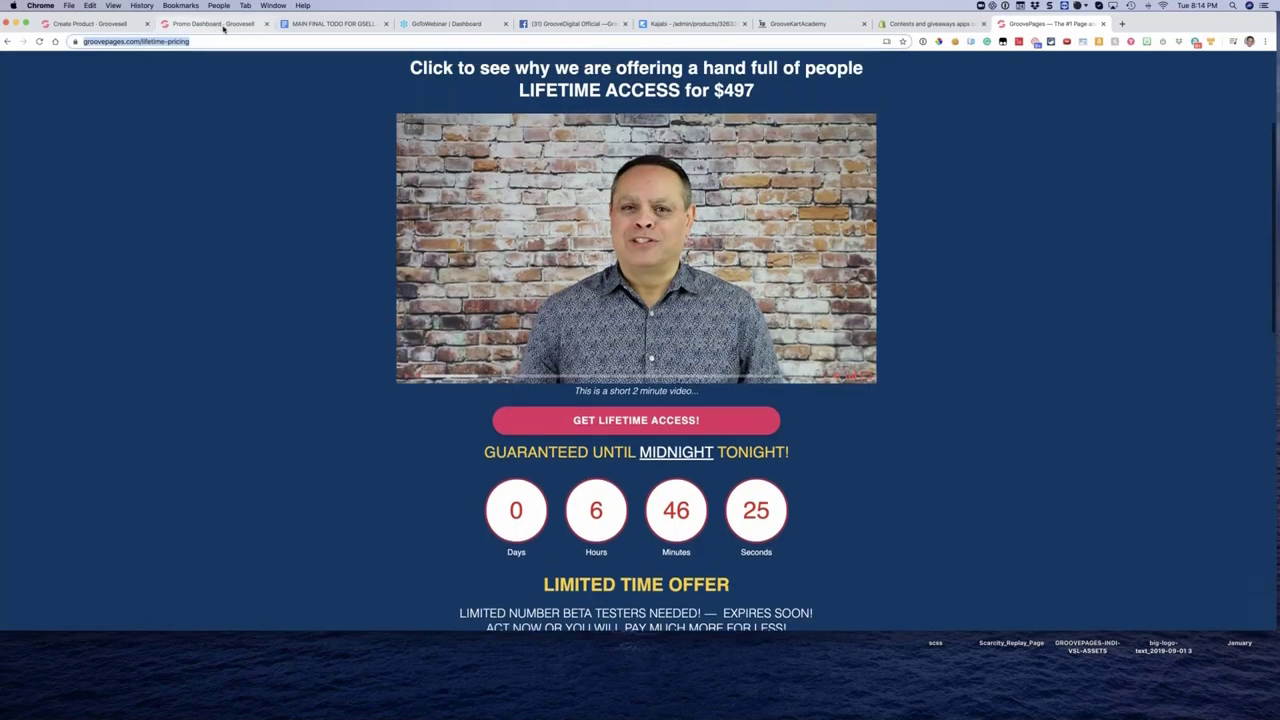
Step: Revisit the affiliate links on the promotion dashboard, review the lifetime-pricing page again and place the cursor in its web address
click(221, 29)
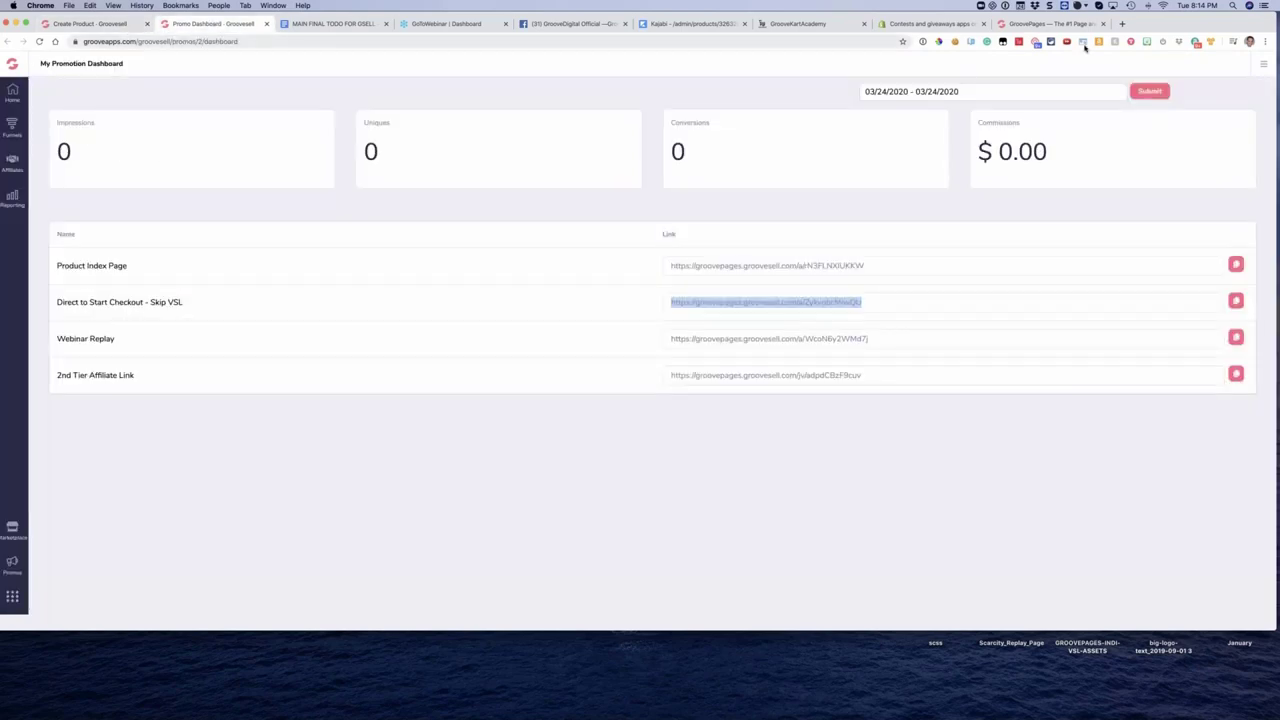
click(1050, 23)
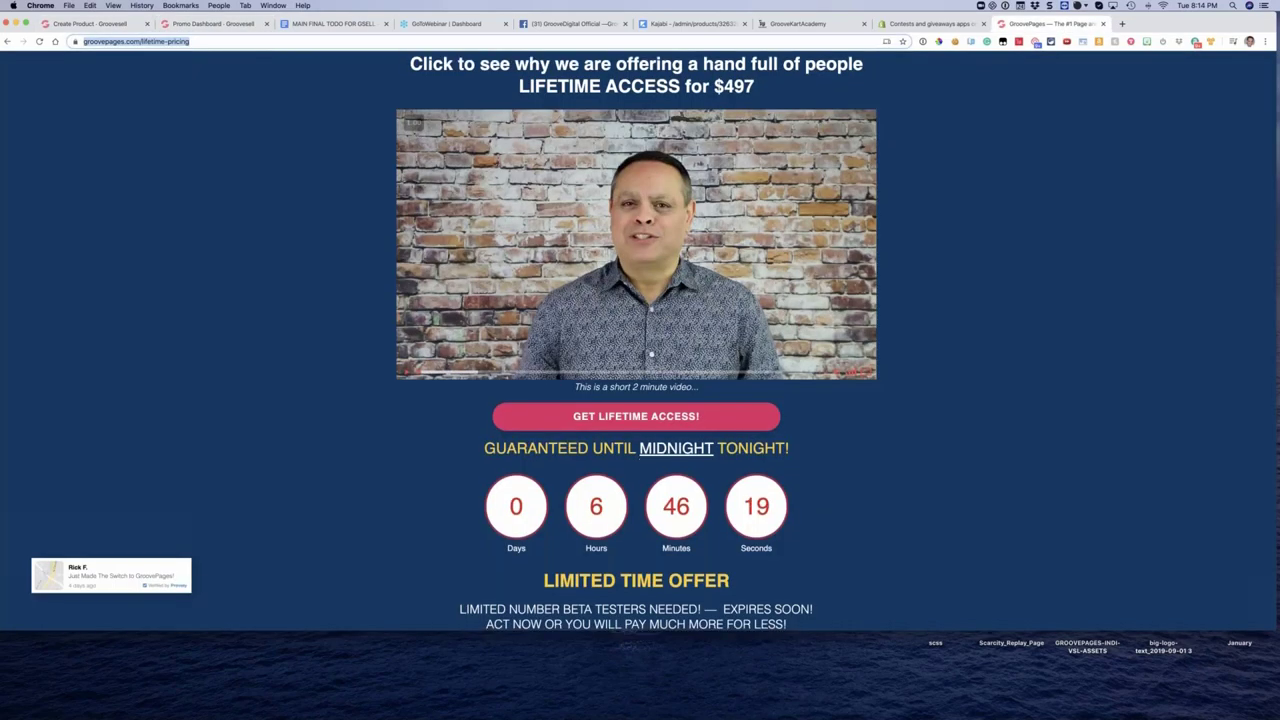
scroll(636, 275, down, 3)
scroll(636, 275, down, 3)
scroll(881, 282, up, 10)
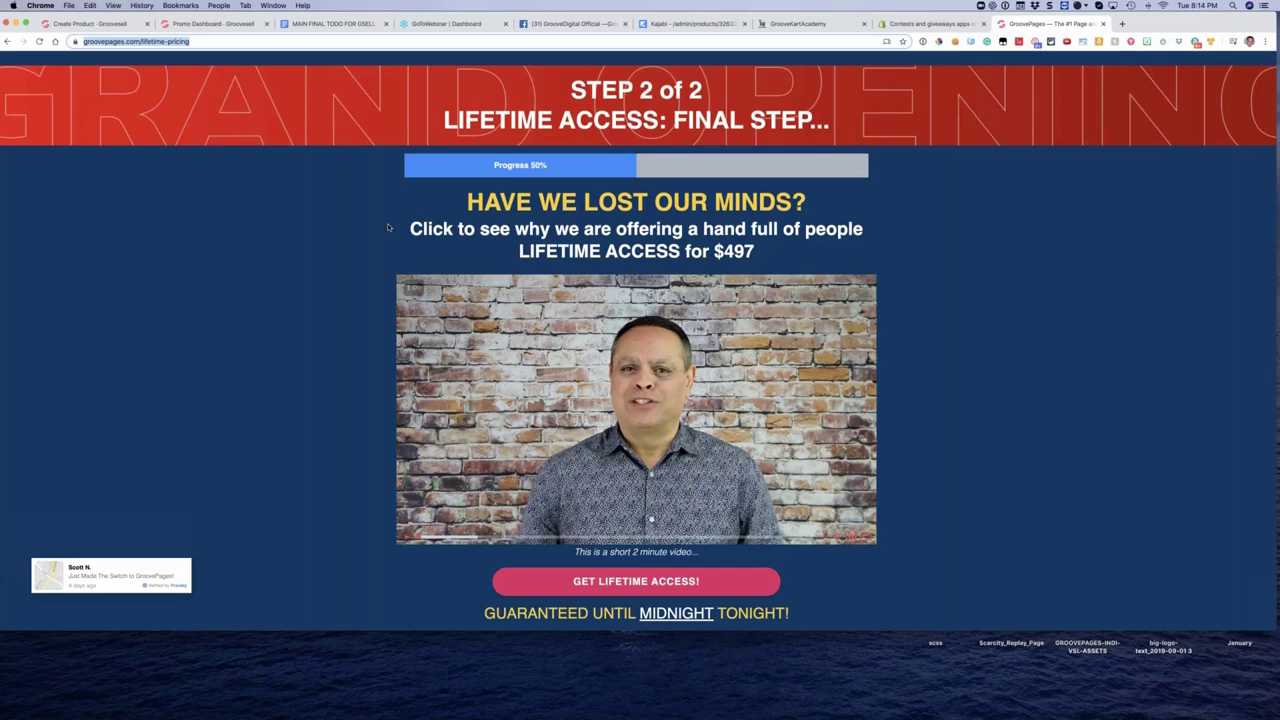
click(200, 41)
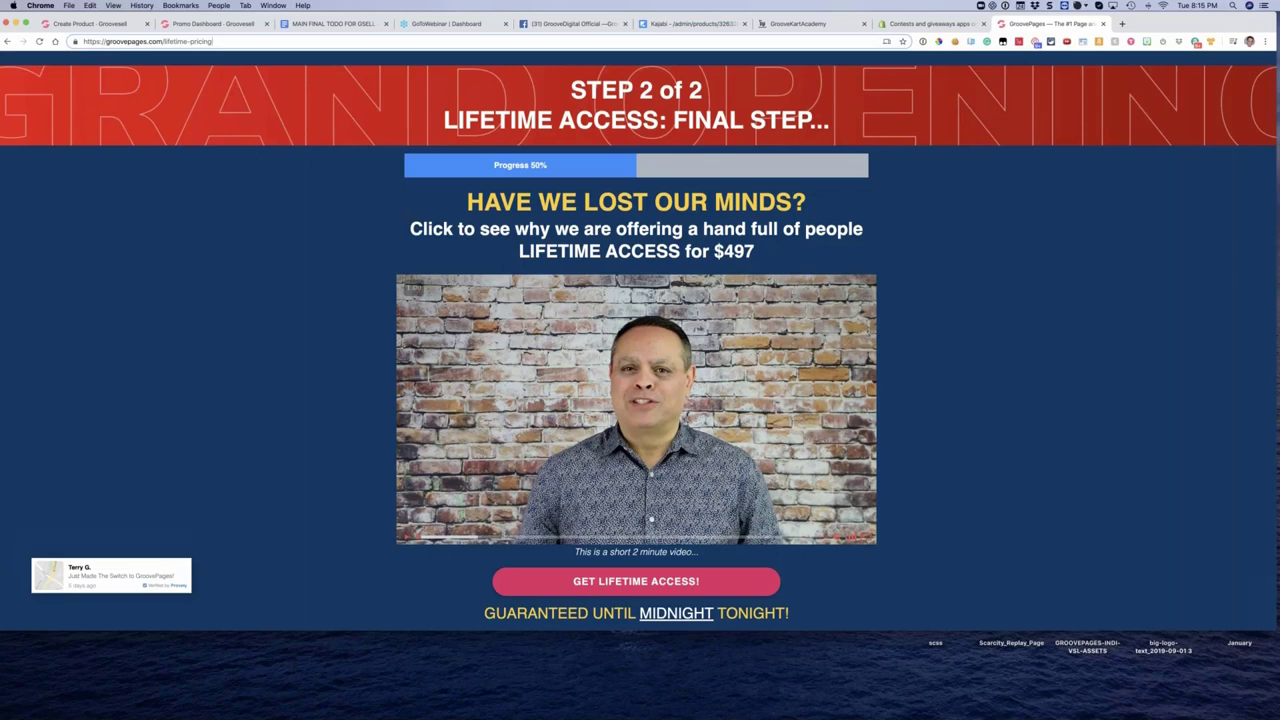
Step: Revisit the promotion dashboard and examine the Direct to Start Checkout - Skip VSL entry and its affiliate link
click(221, 25)
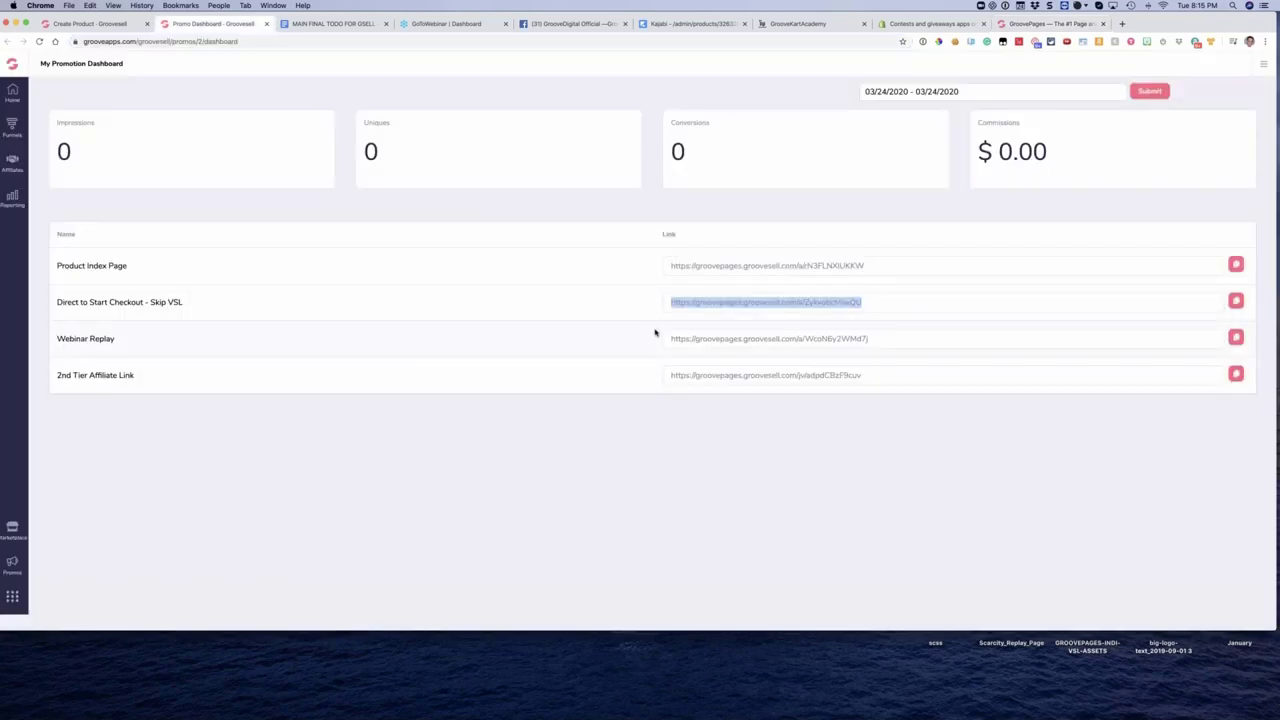
drag(64, 302, 171, 312)
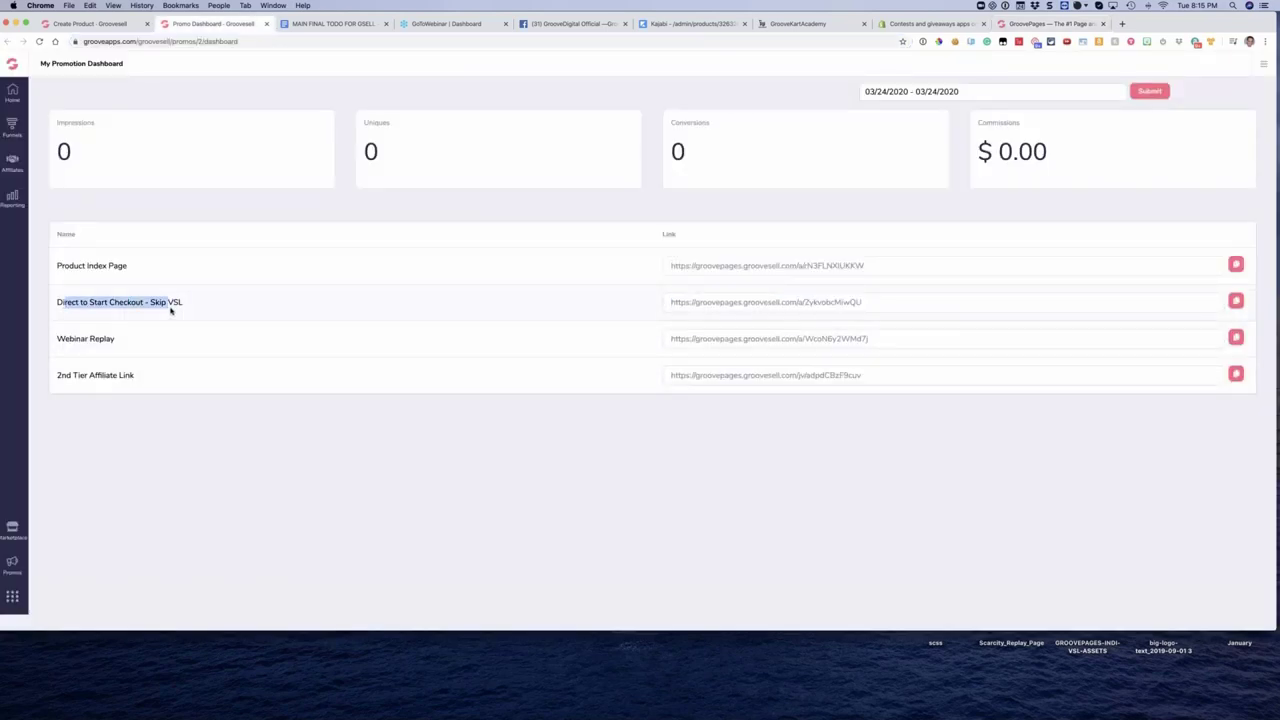
click(770, 303)
click(576, 307)
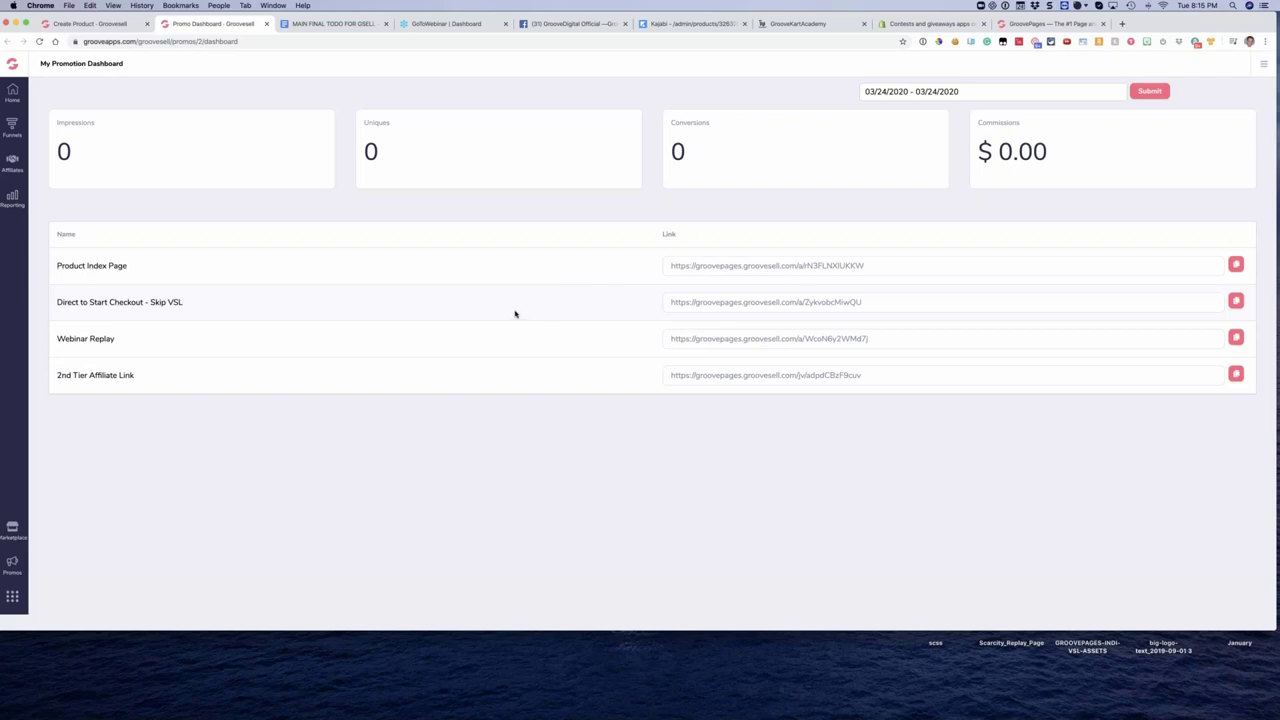
Step: Compare the affiliate-specific webinar and replay landing pages with the Webinar Replay page, checking their availability against the promotion dashboard's links
click(114, 25)
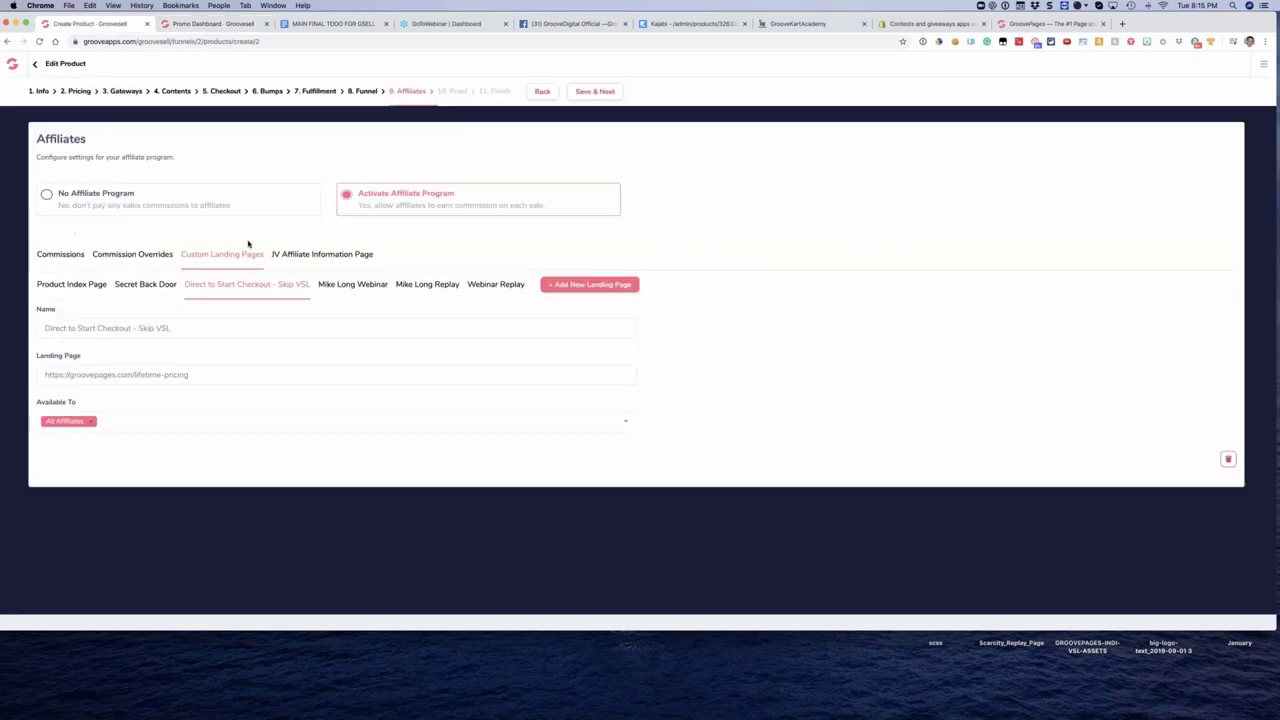
click(382, 289)
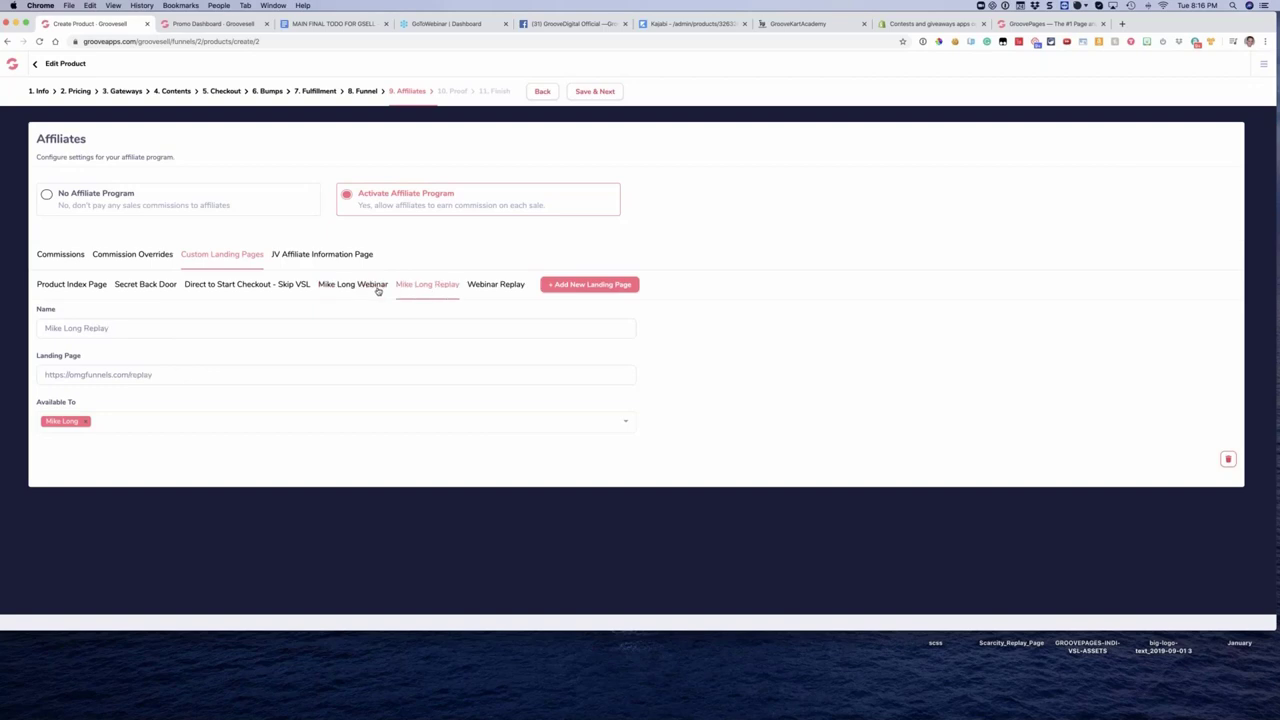
click(406, 289)
click(371, 288)
click(219, 25)
drag(116, 340, 56, 340)
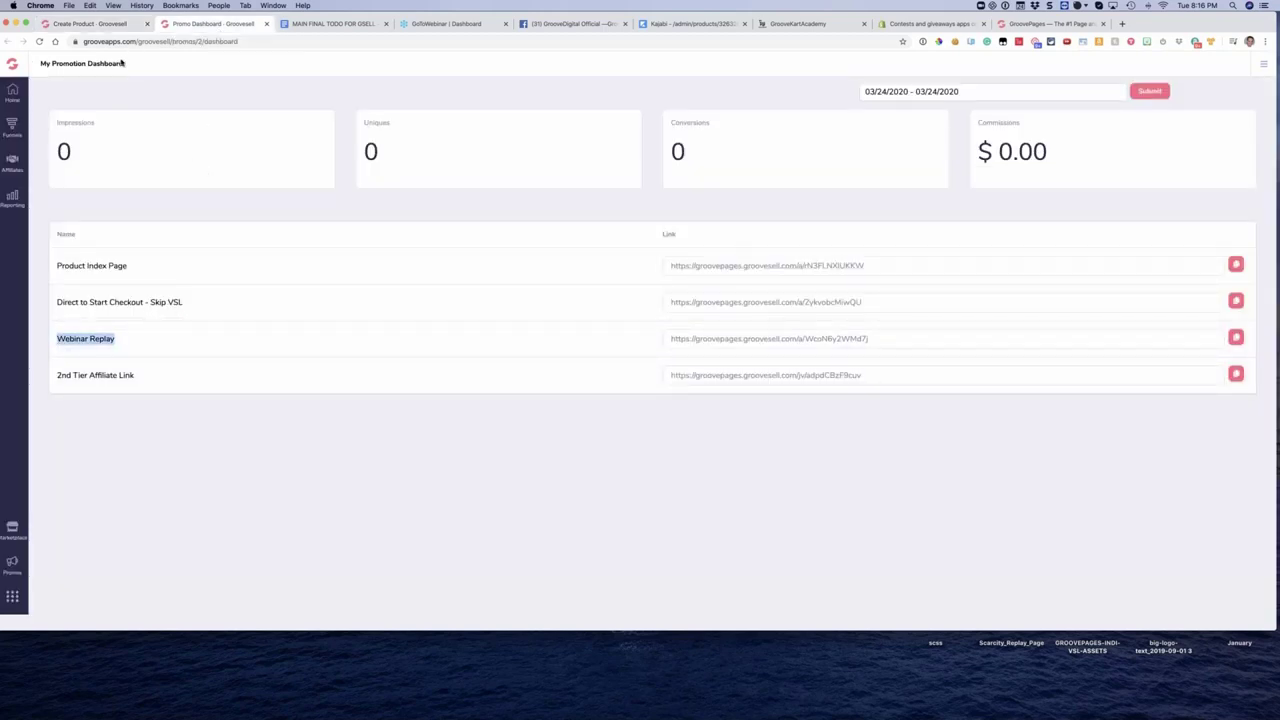
click(100, 24)
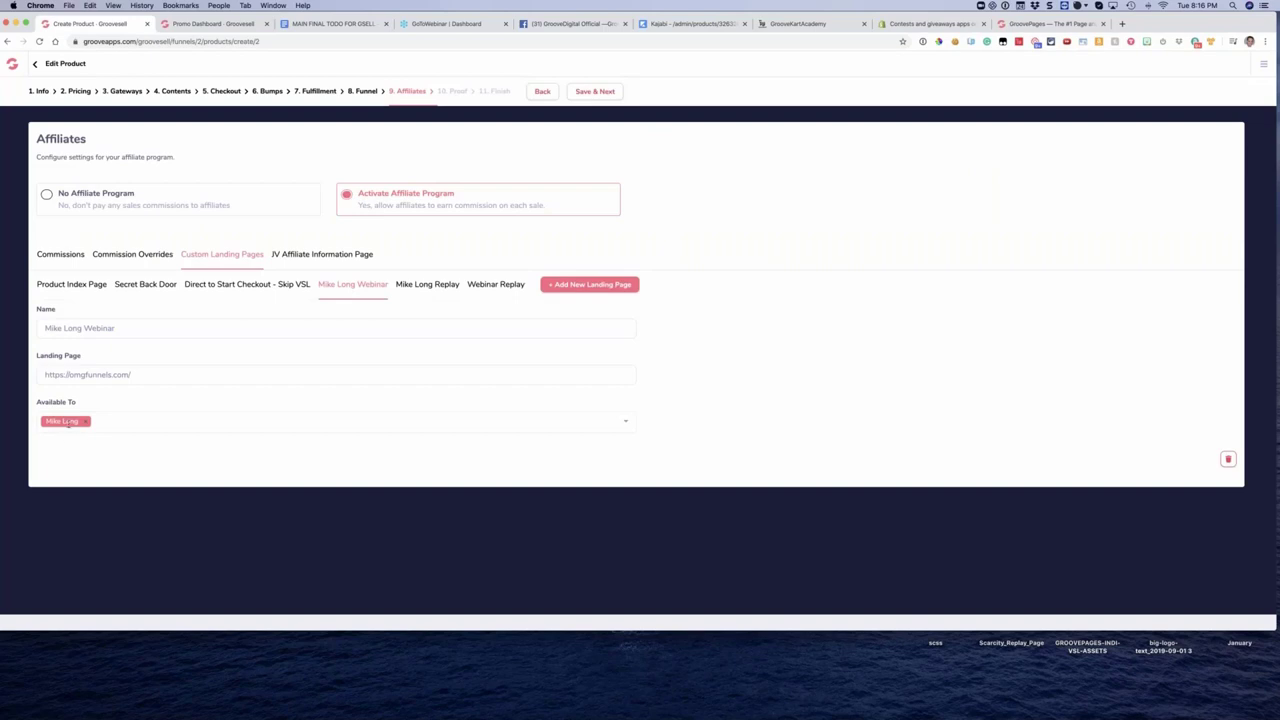
click(493, 286)
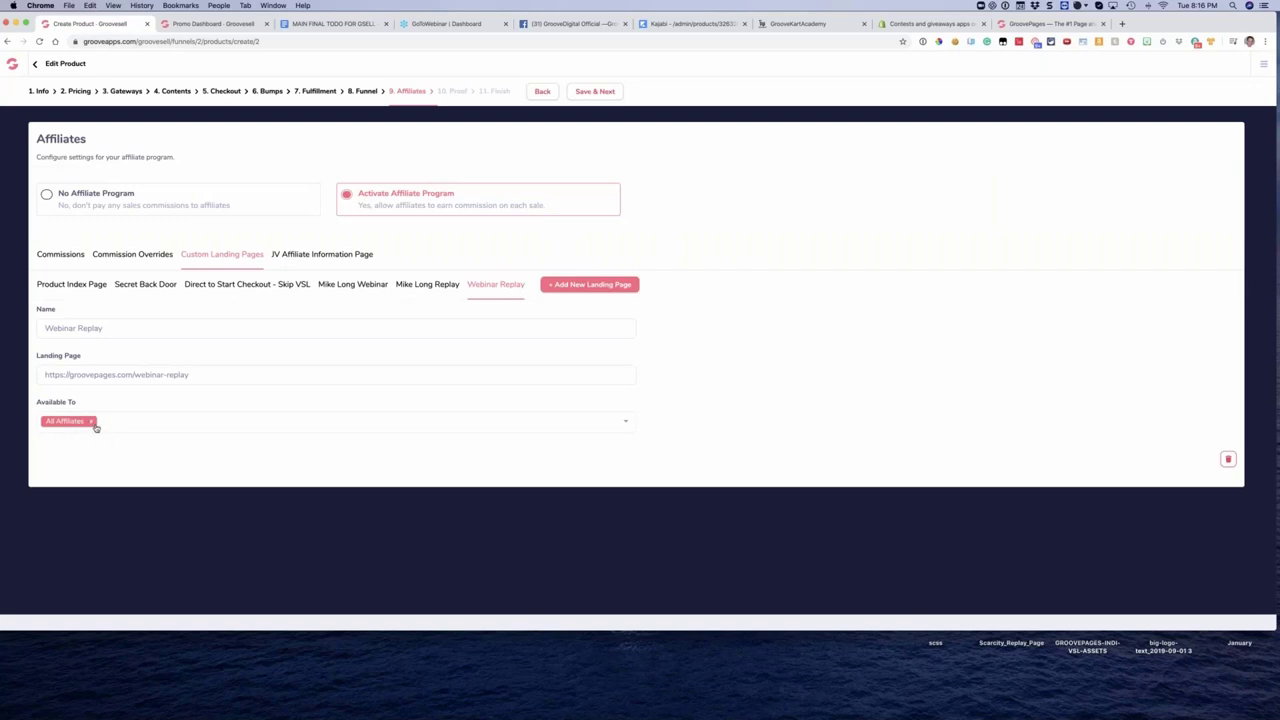
Step: Copy the Webinar Replay affiliate link from the promotion dashboard and load it in a new tab replacing the lifetime-pricing one
click(218, 25)
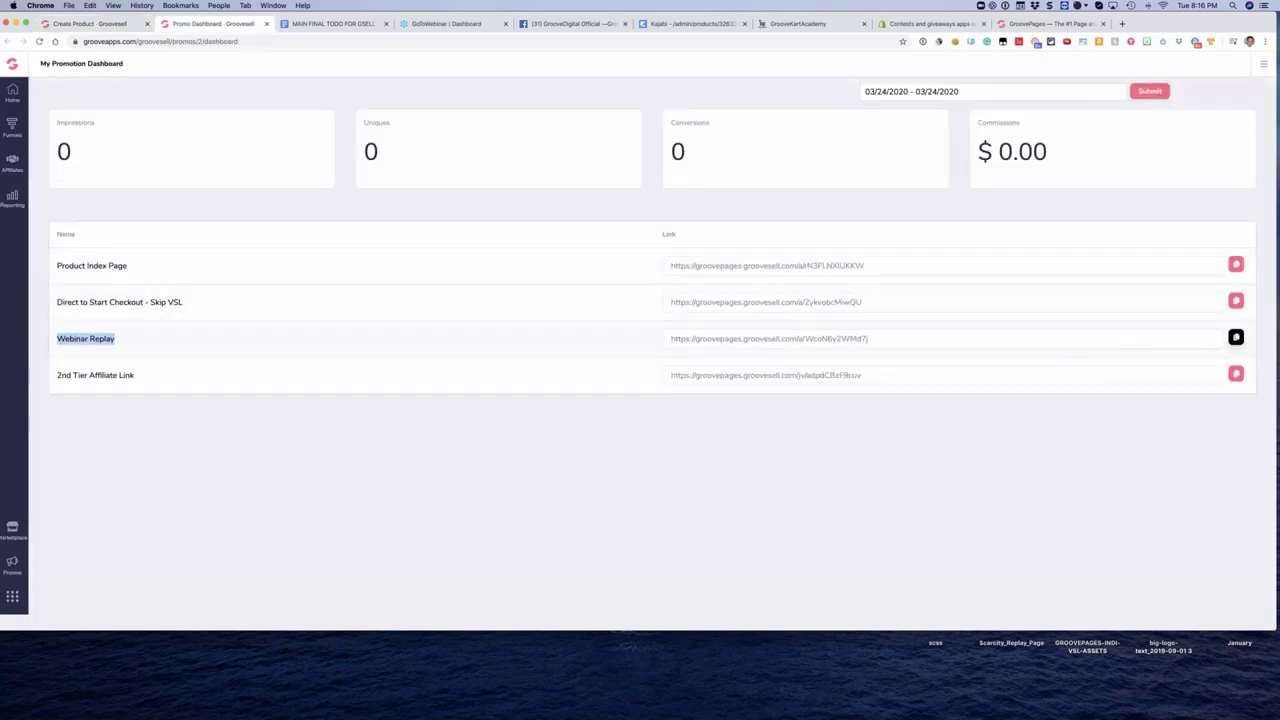
click(1236, 337)
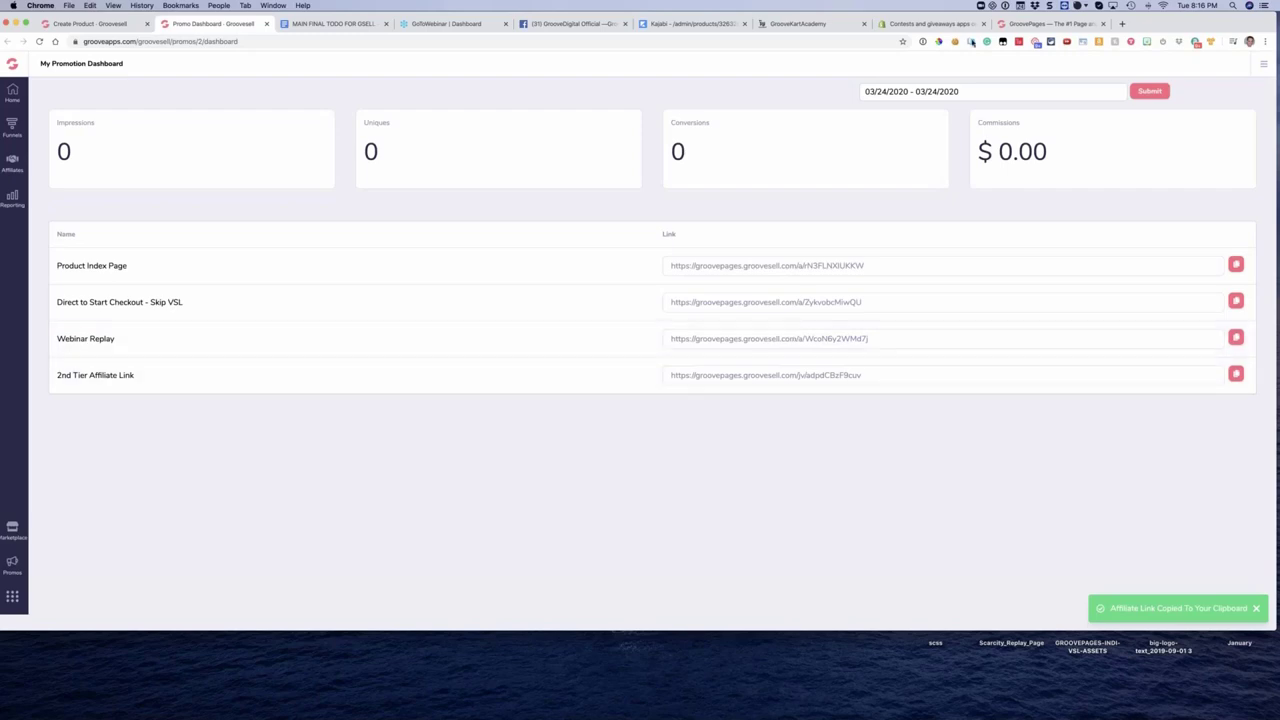
click(1025, 24)
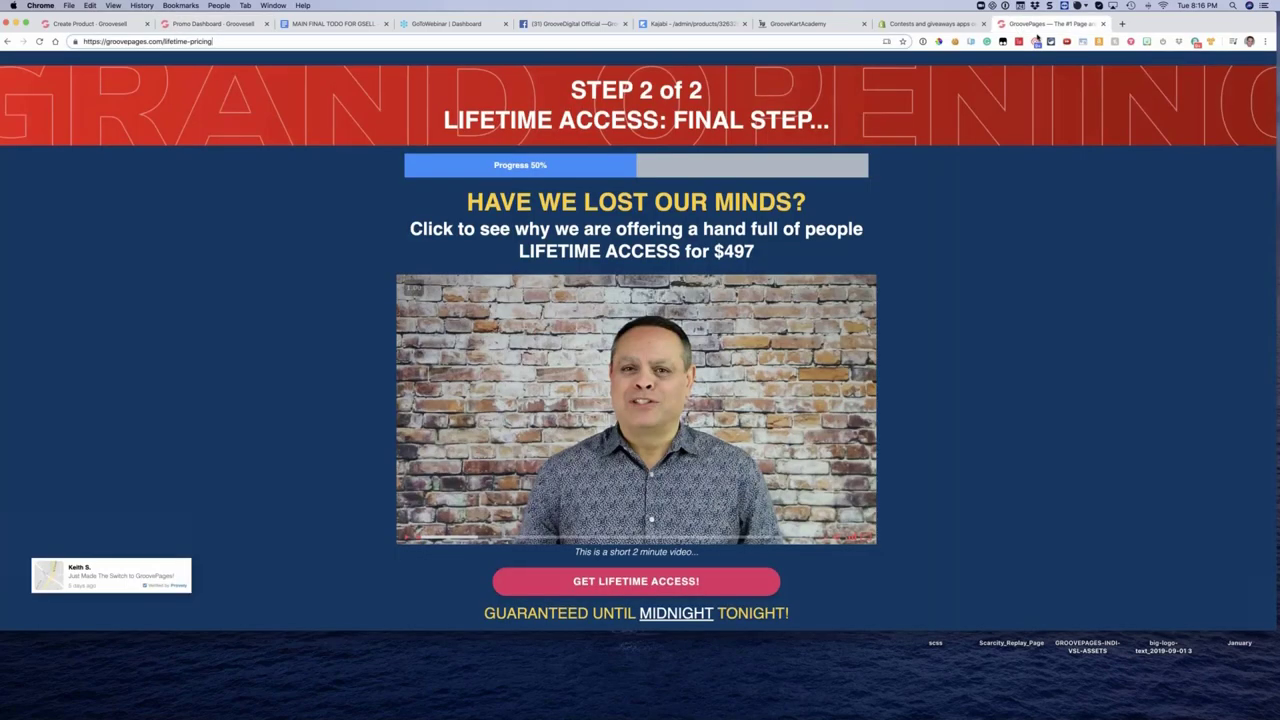
click(1103, 24)
click(1001, 24)
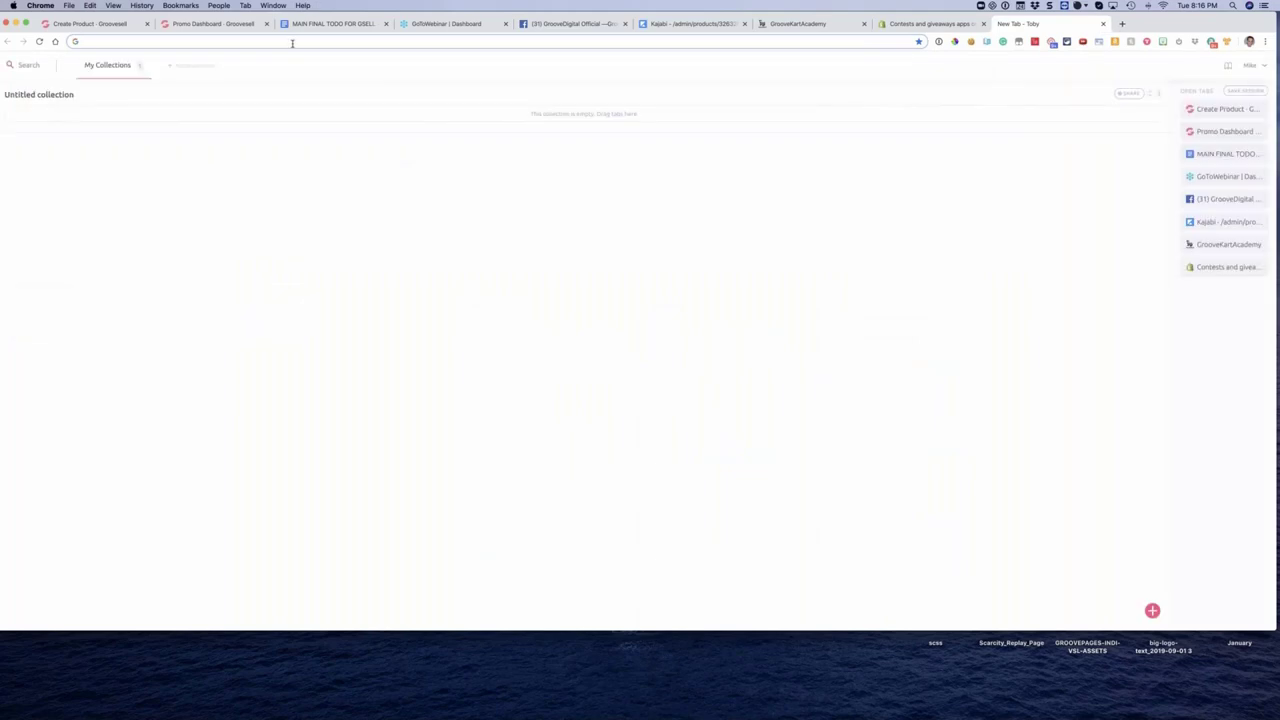
key(super+v)
key(Return)
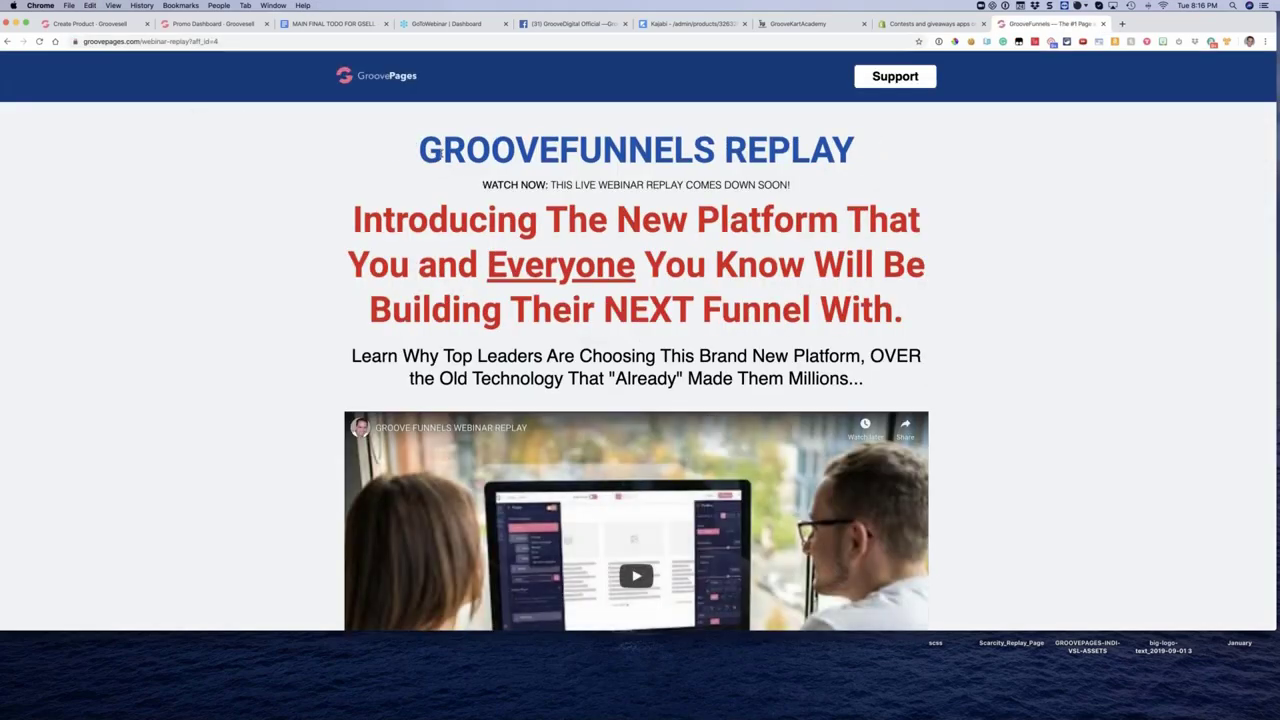
Step: Examine the webinar replay page's headline, video, demo start times, one-time offer with countdown and host section
scroll(440, 152, down, 2)
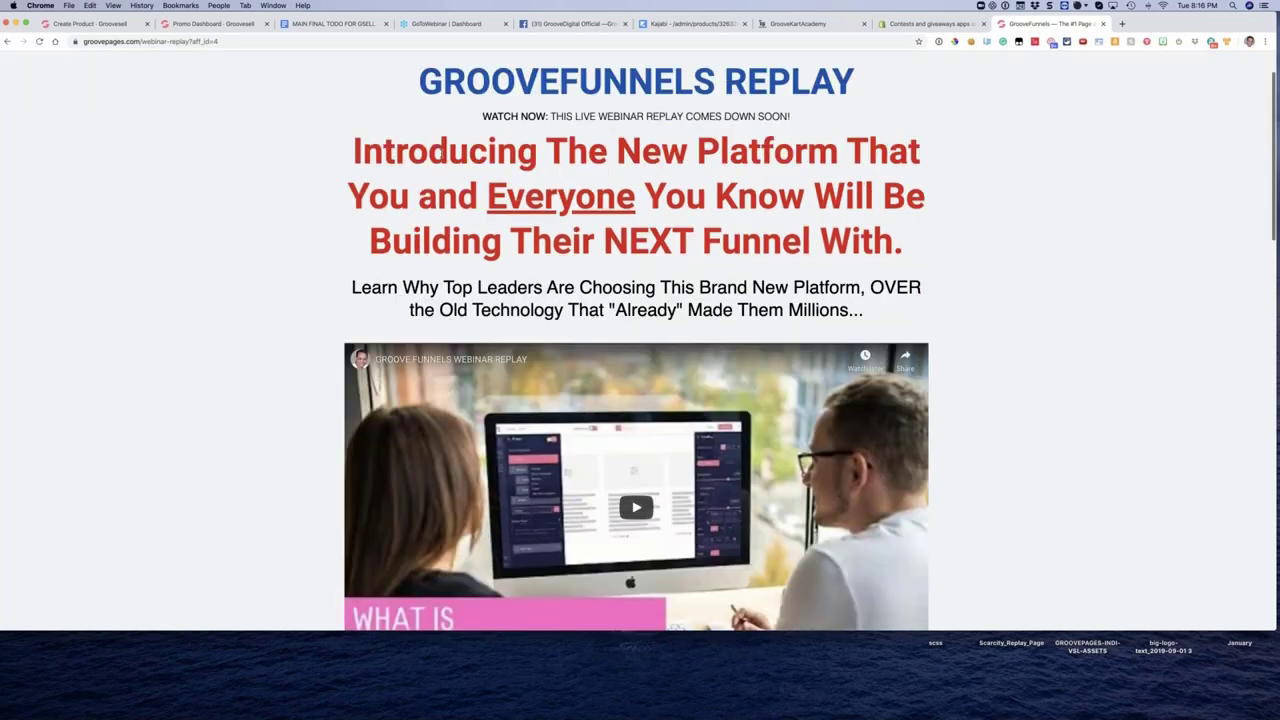
scroll(440, 152, down, 4)
scroll(440, 152, up, 3)
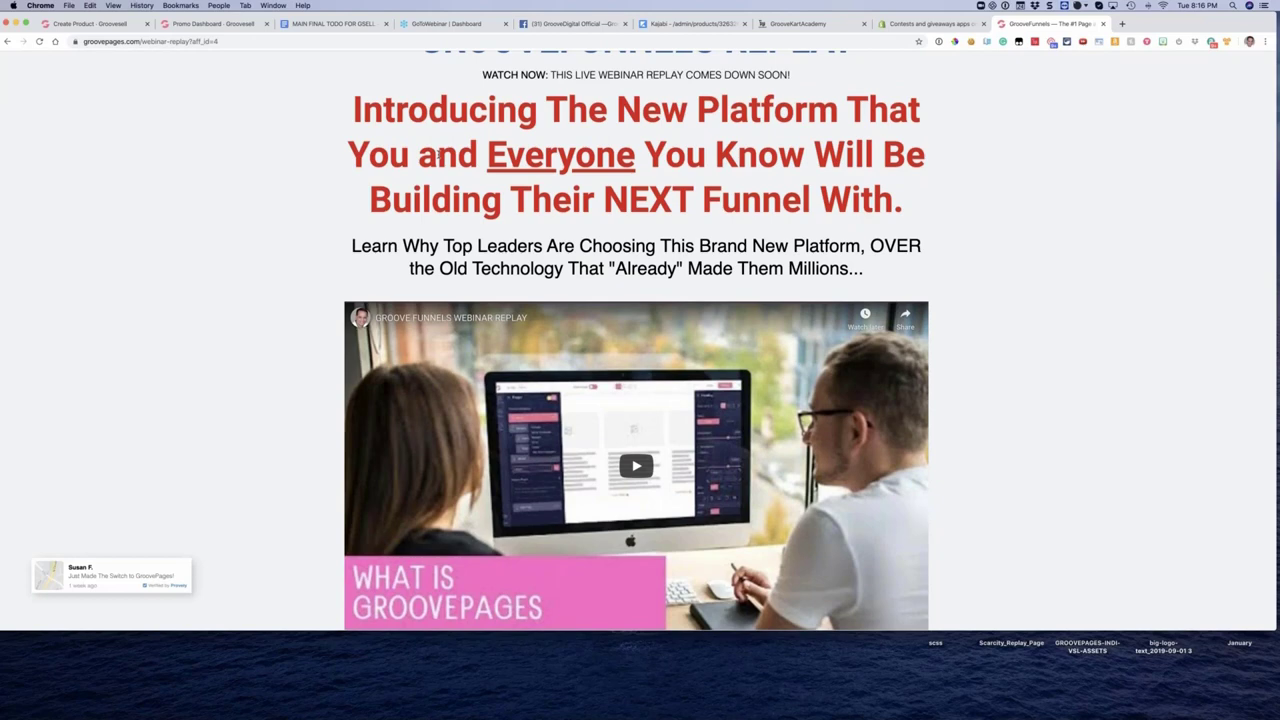
scroll(478, 147, down, 4)
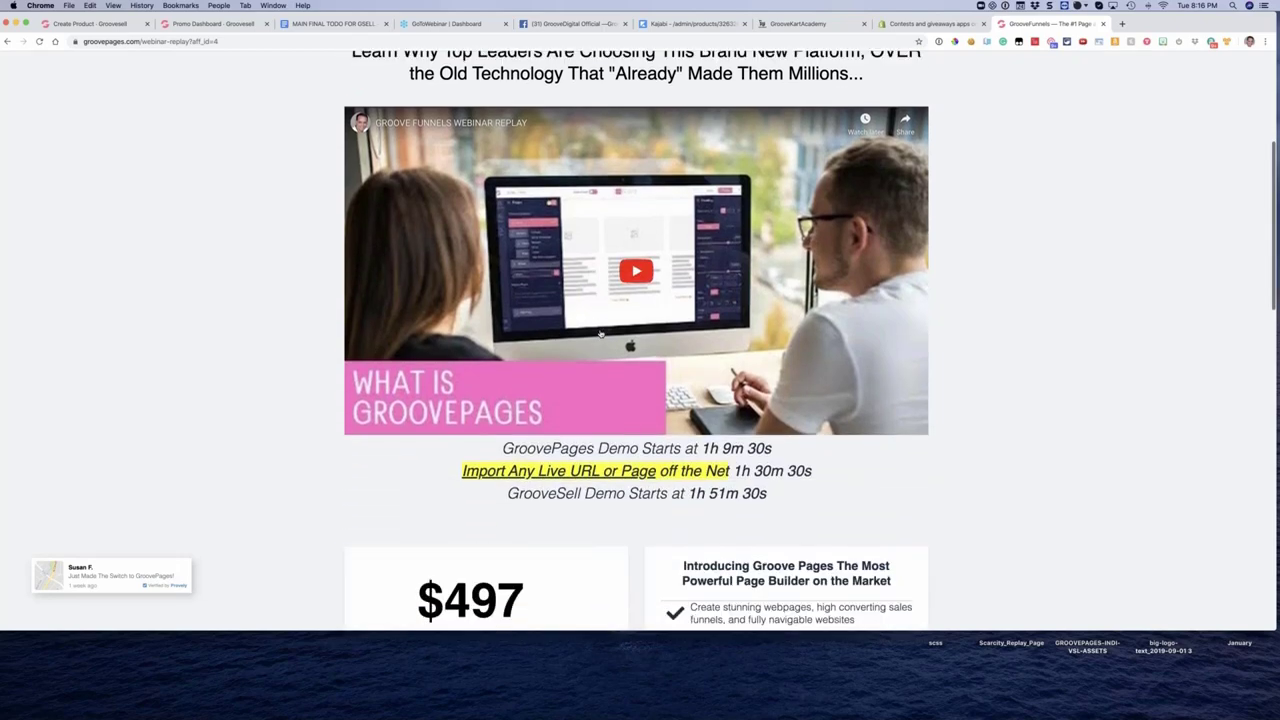
scroll(585, 290, down, 12)
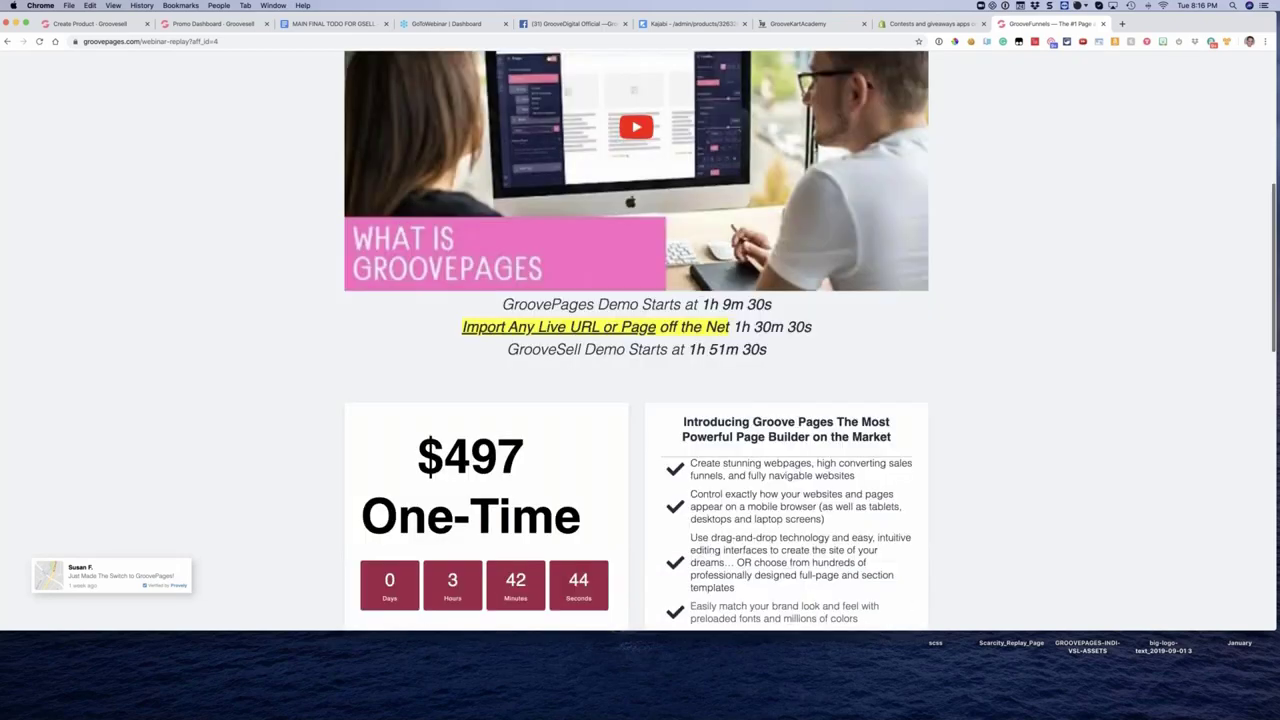
scroll(568, 283, up, 3)
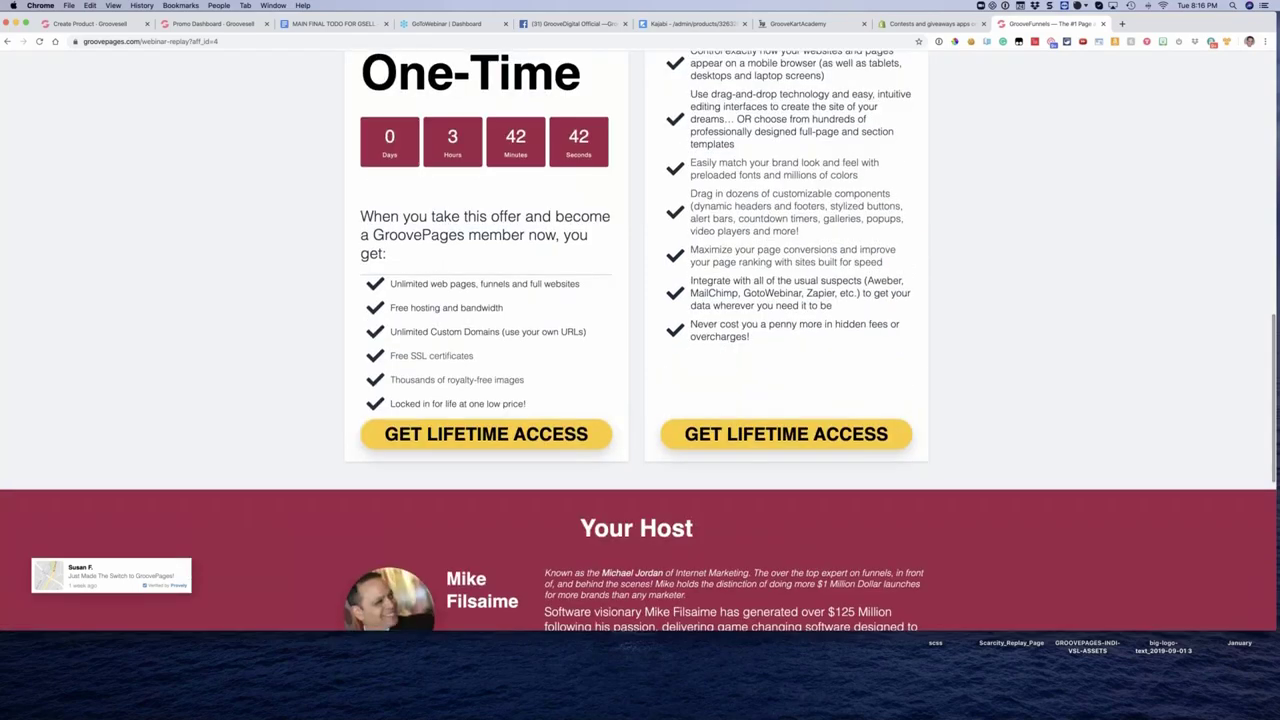
scroll(568, 283, down, 10)
scroll(568, 283, up, 20)
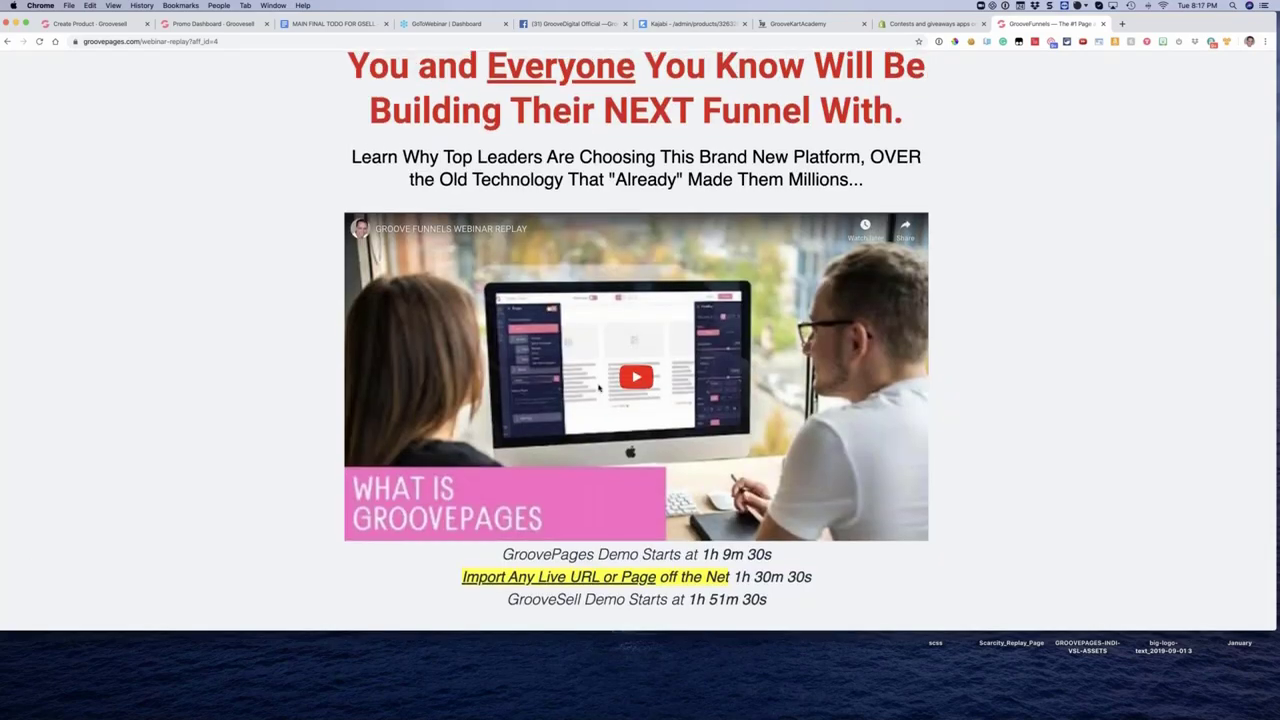
Step: Play the webinar replay video from about 54:43 and close its tab
click(599, 388)
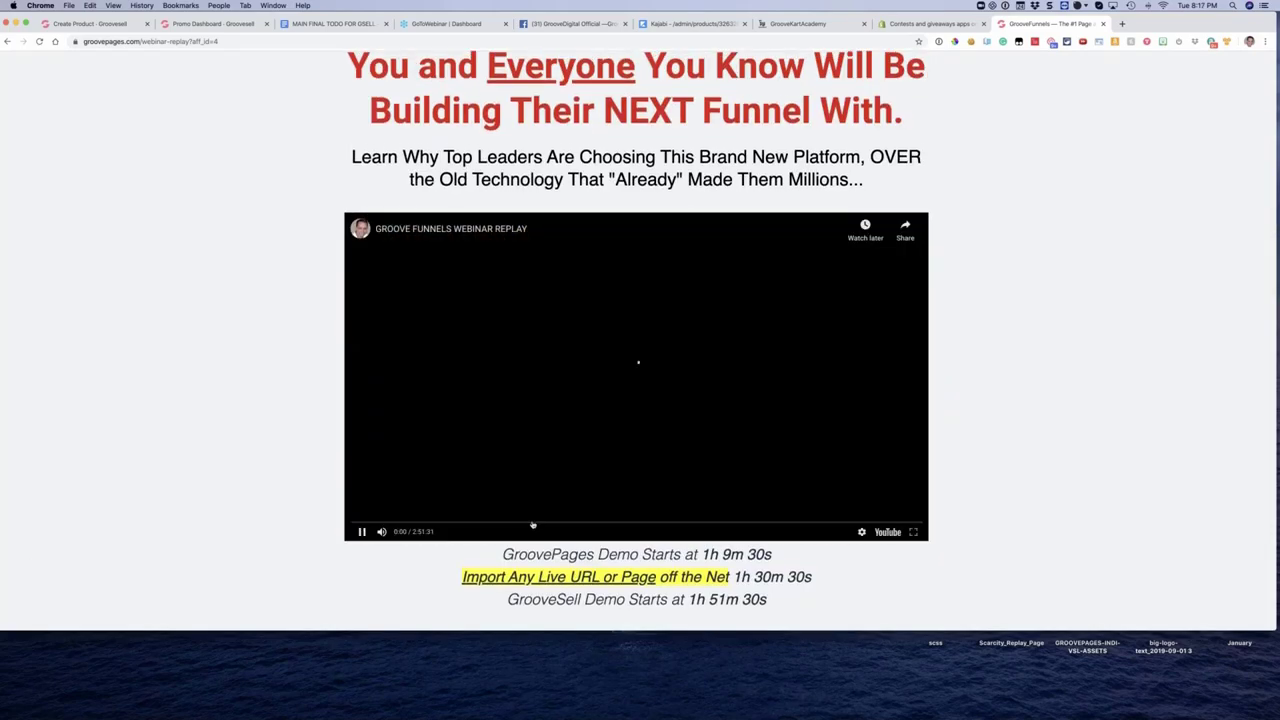
click(533, 522)
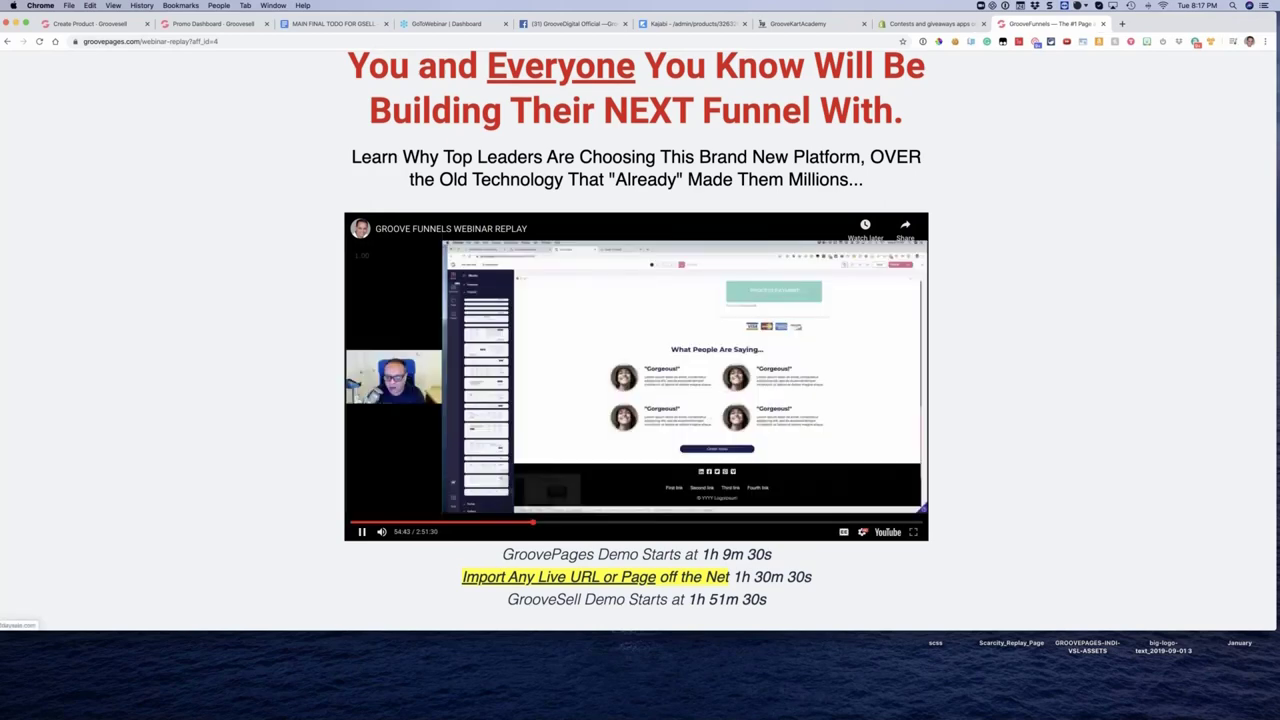
key(space)
click(1103, 24)
Step: Locate the 2nd Tier Affiliate Link on the promotion dashboard and check the Trial plan's recurring JV Broker (Tier #2) commission
click(200, 23)
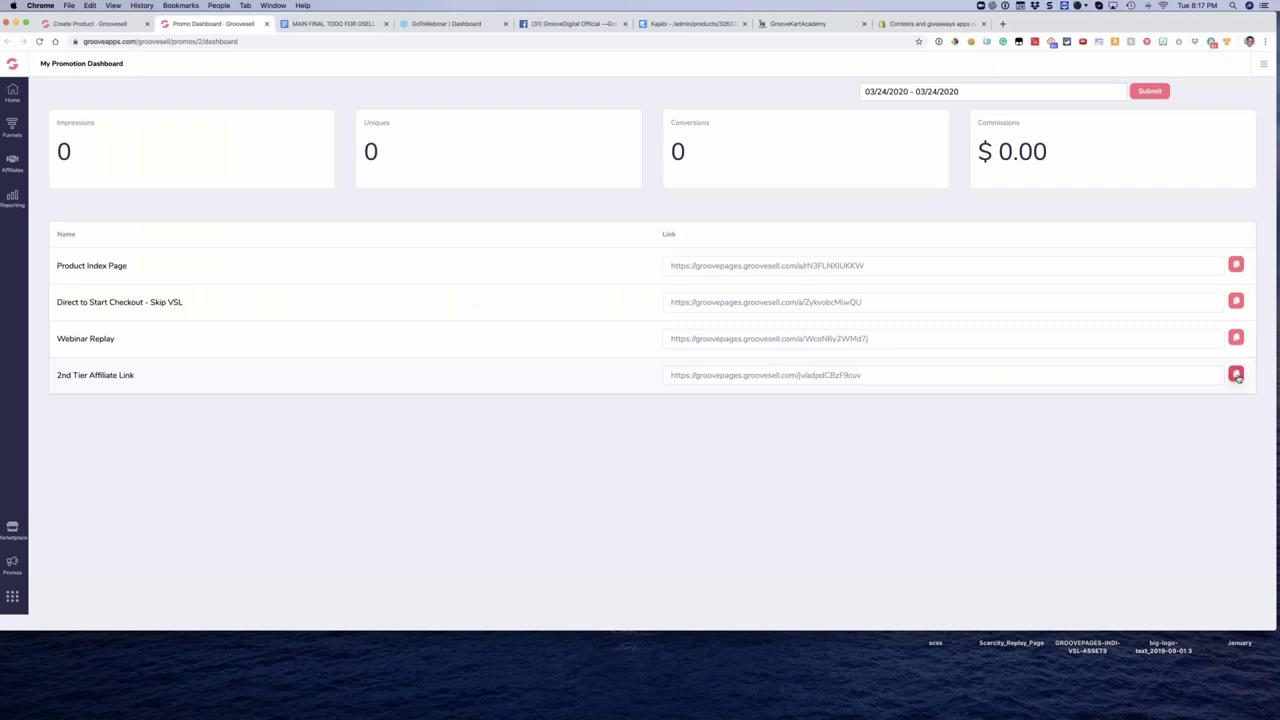
click(95, 23)
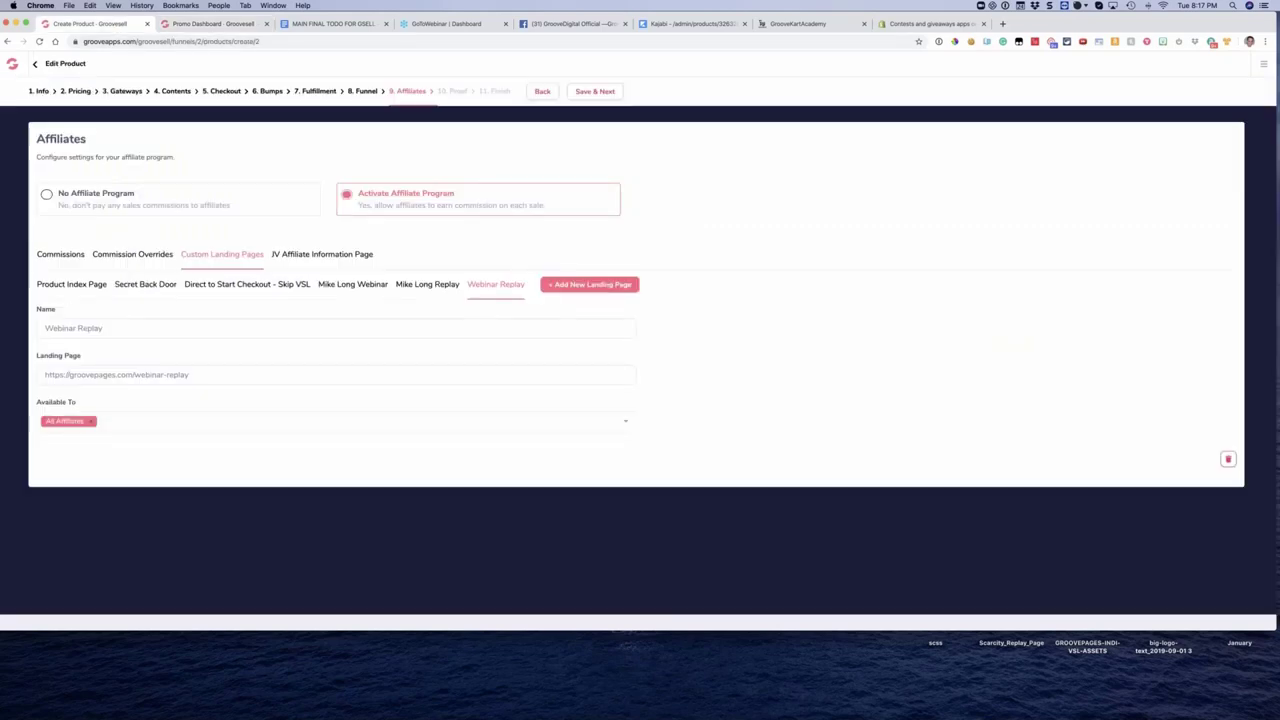
click(75, 258)
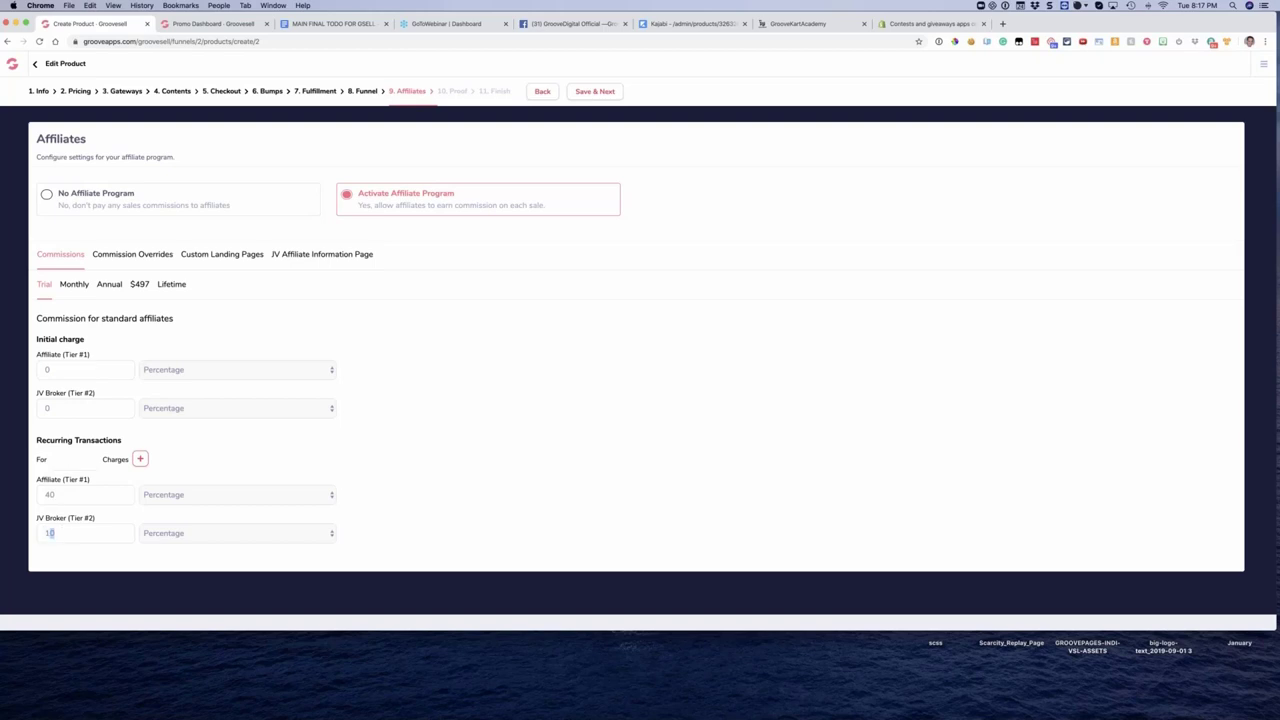
double_click(46, 532)
click(47, 534)
Step: View the product's JV Affiliate Information Page setting and highlight its web address
click(334, 256)
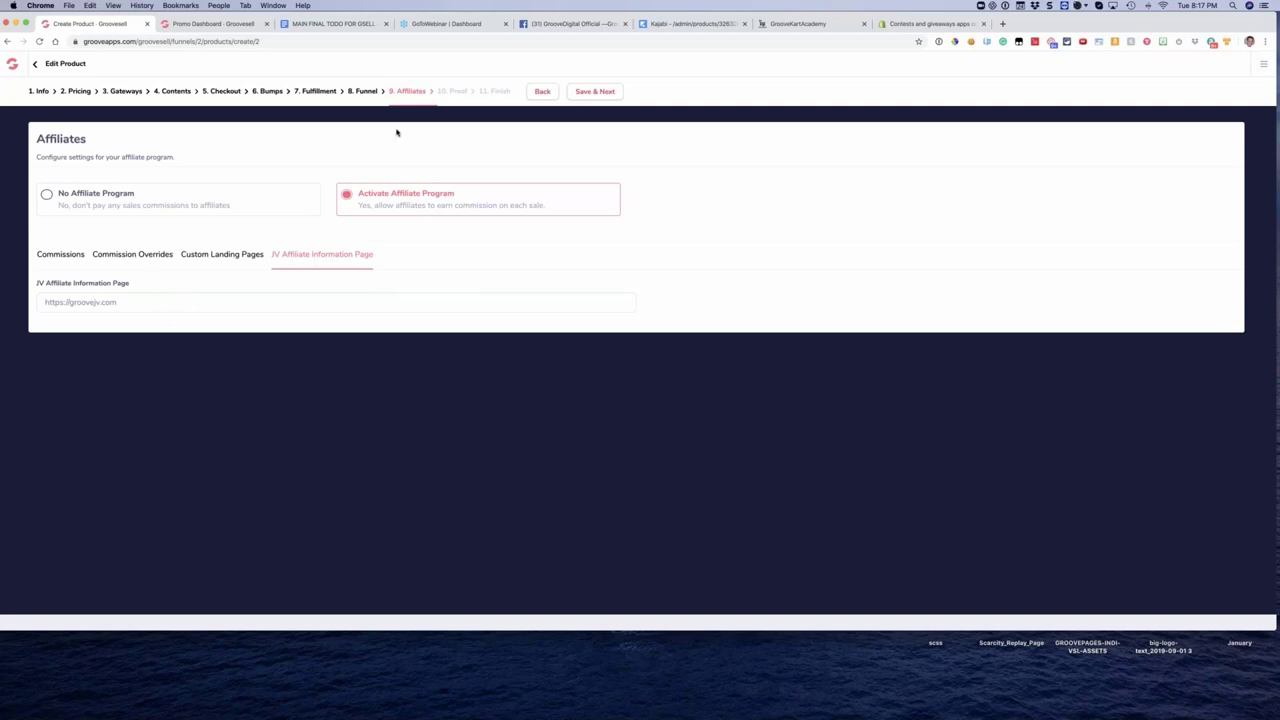
click(212, 23)
click(91, 23)
triple_click(91, 303)
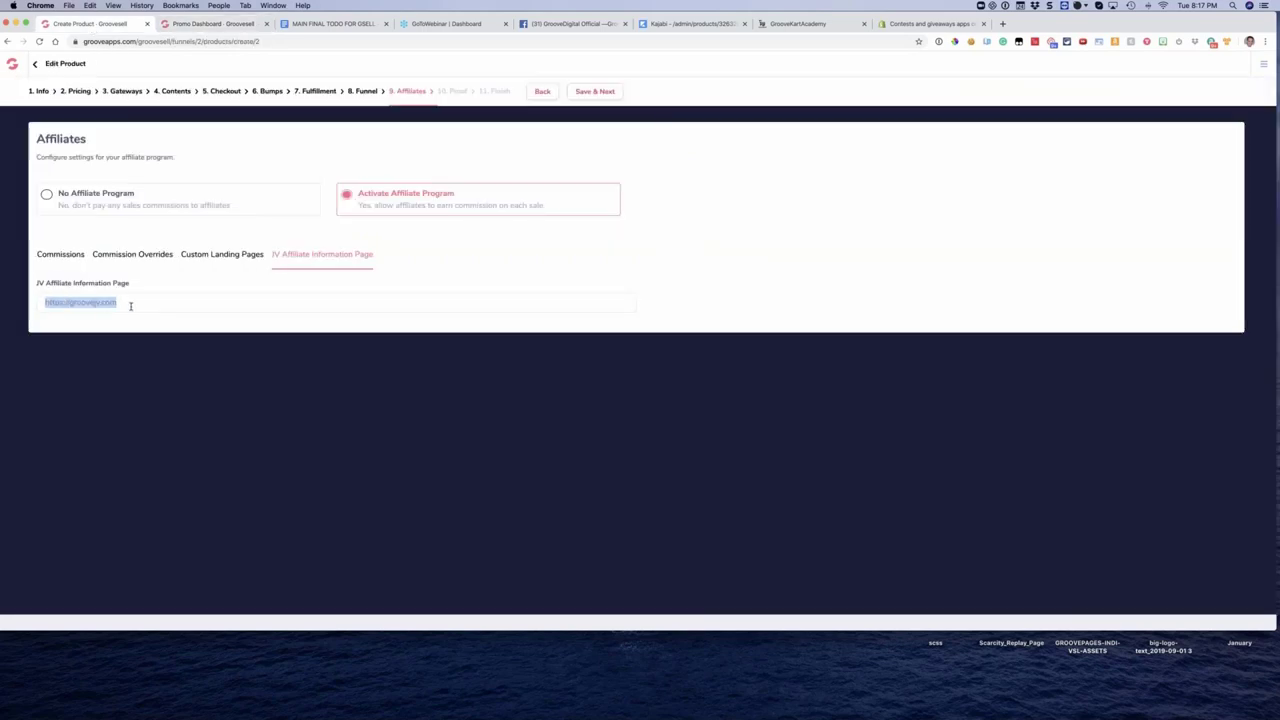
drag(130, 305, 34, 305)
drag(140, 304, 52, 303)
Step: Copy the 2nd Tier Affiliate Link from the promotion dashboard and load it in a new tab
click(210, 23)
click(1236, 374)
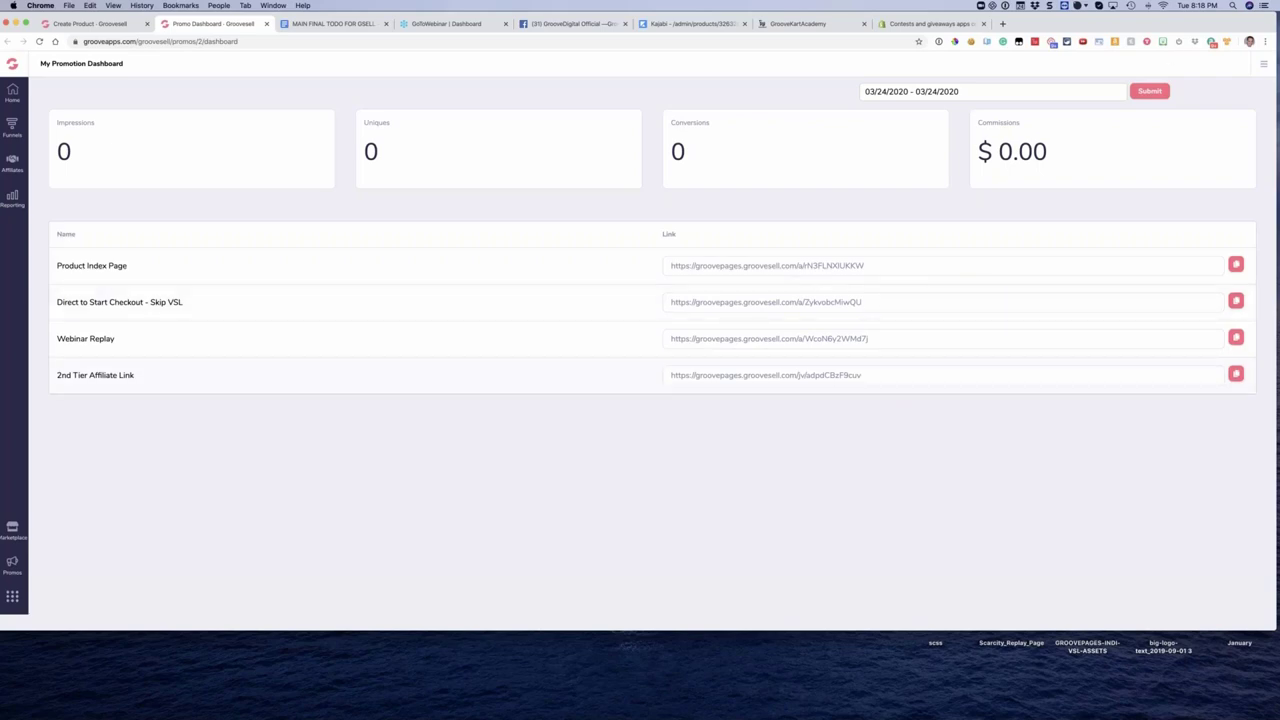
click(1236, 374)
click(1005, 24)
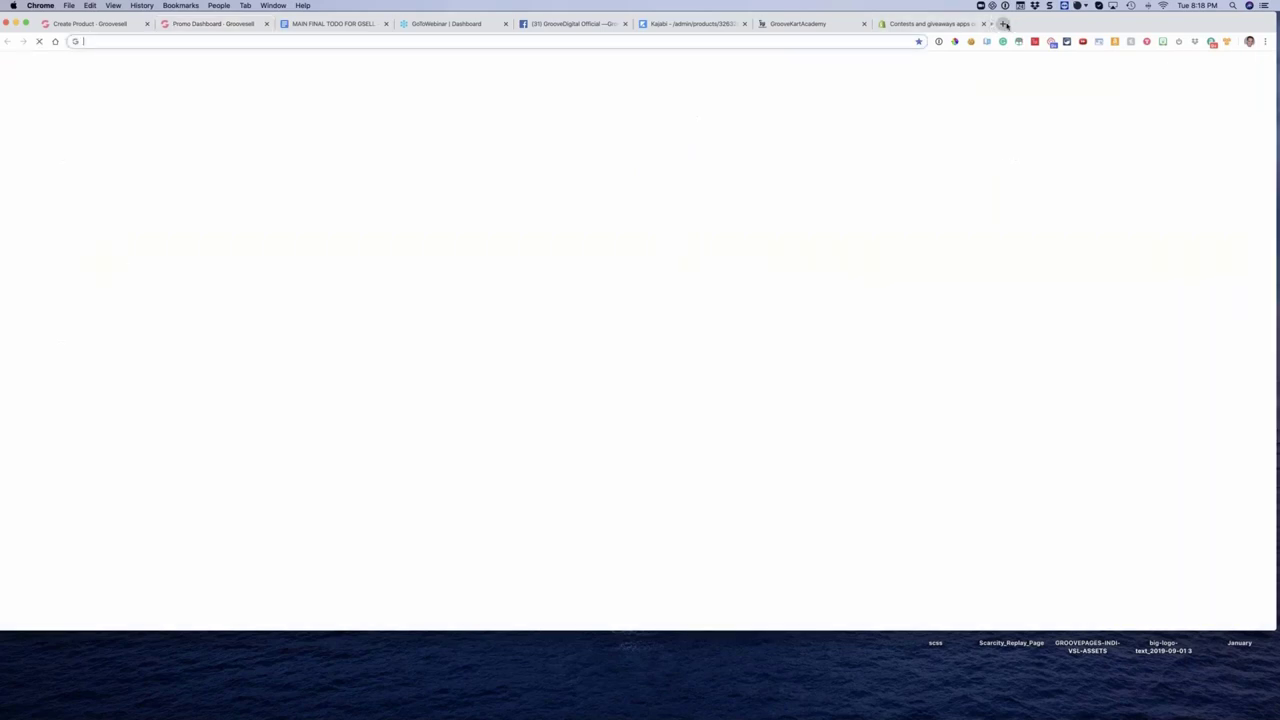
key(super+v)
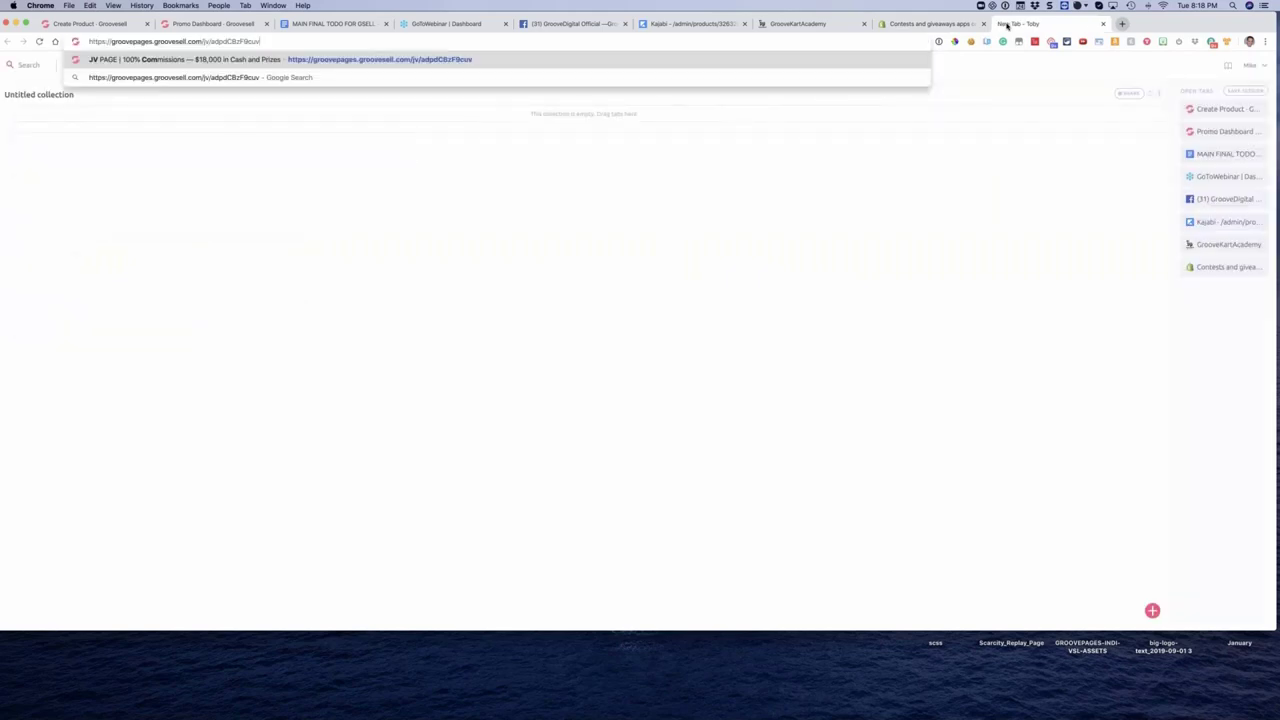
key(Return)
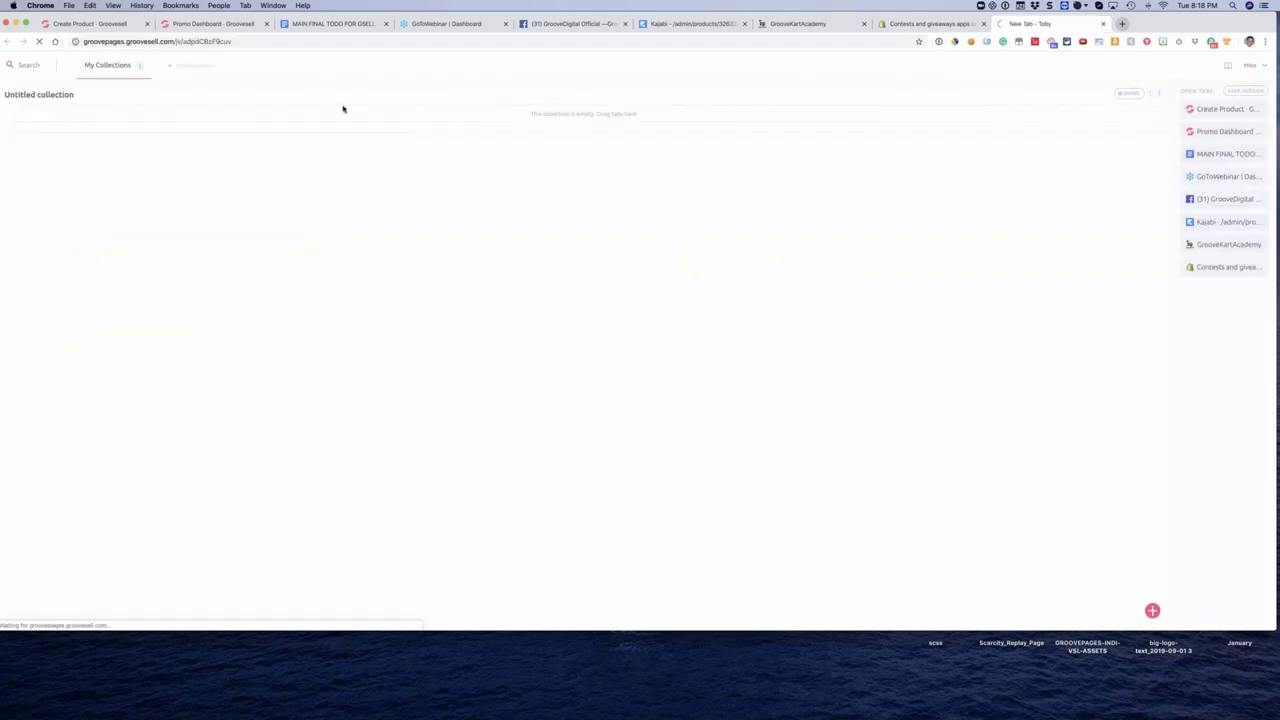
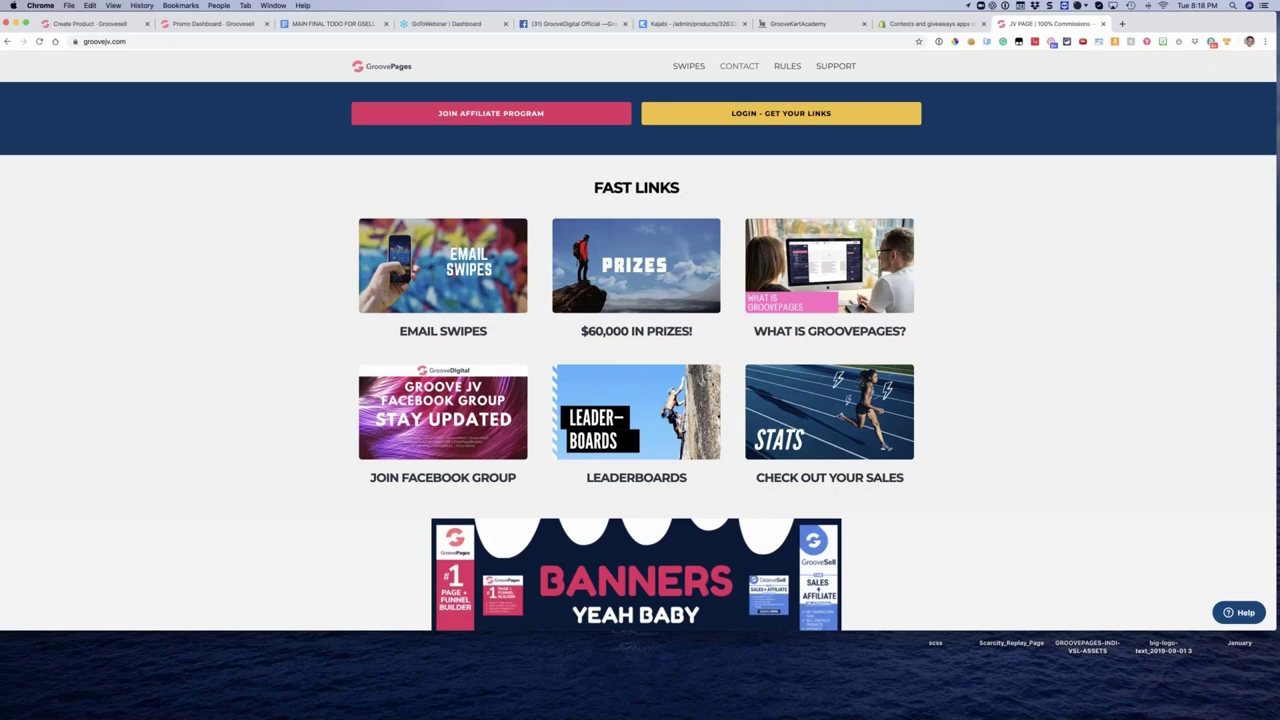
Step: Dismiss the affiliate update list pop-up and look through the JV page from its fast links to the prizes and contact sections
click(490, 113)
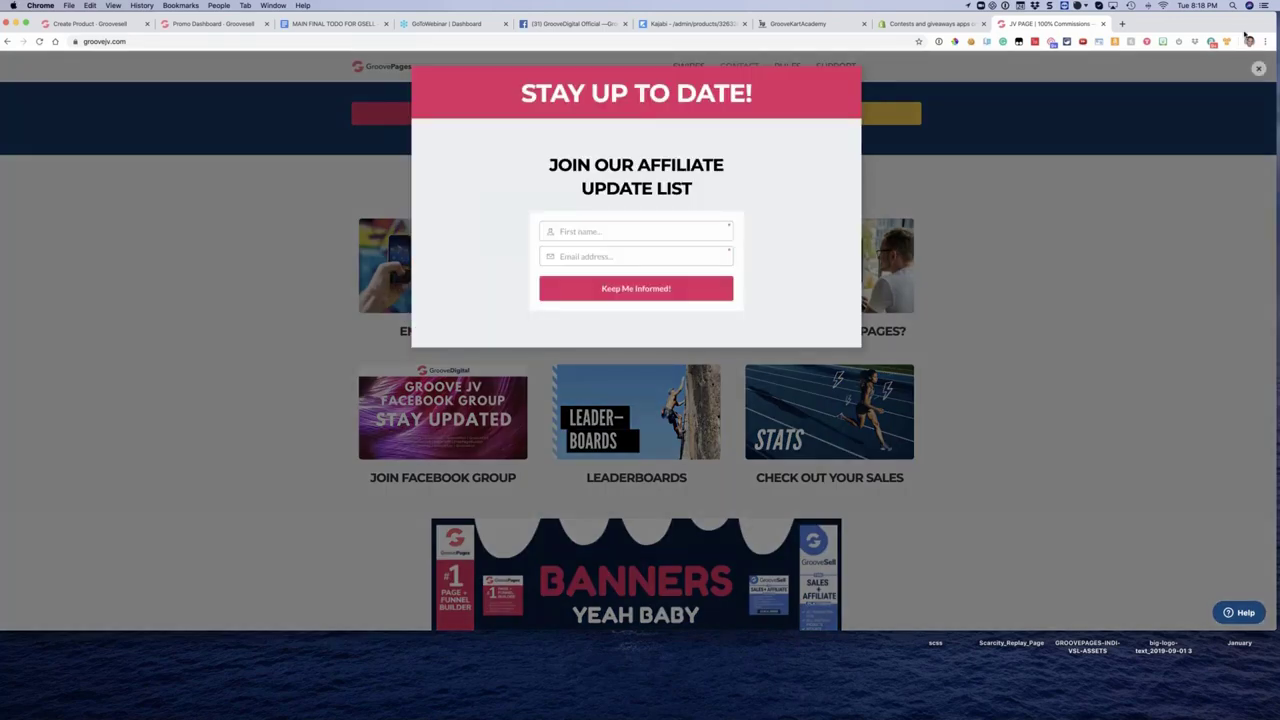
click(400, 157)
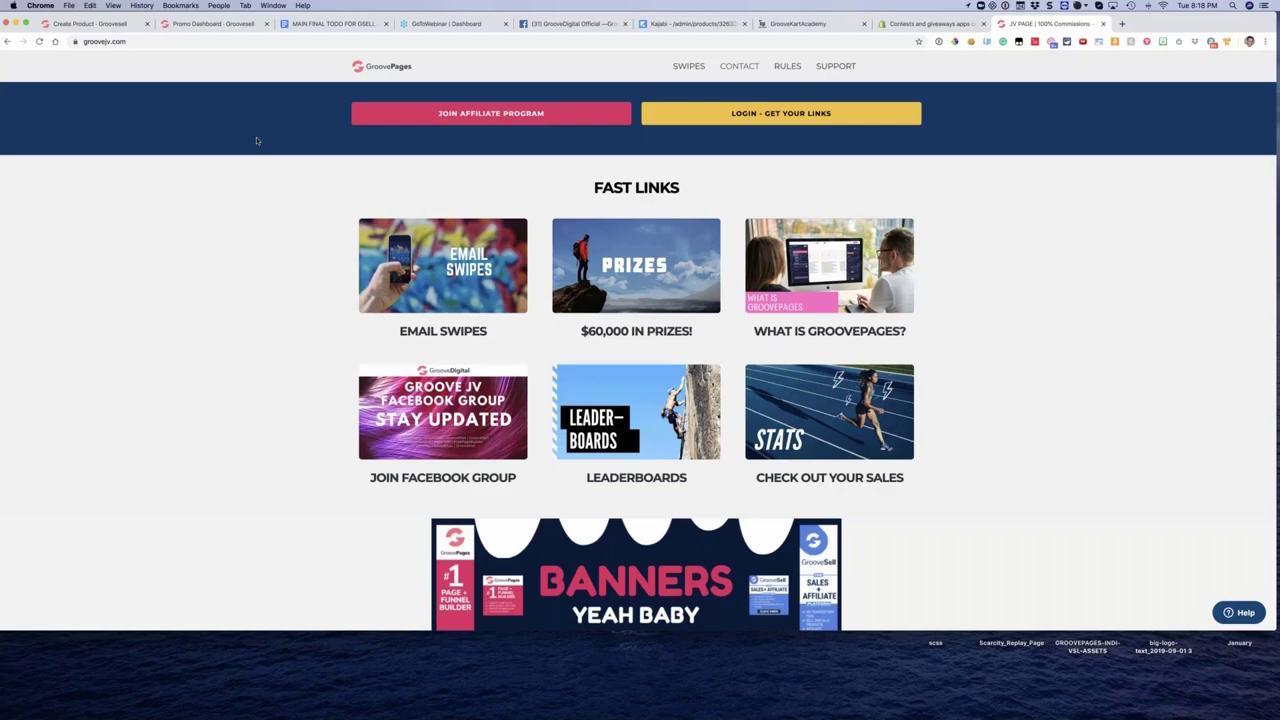
scroll(256, 140, down, 1)
scroll(250, 130, down, 5)
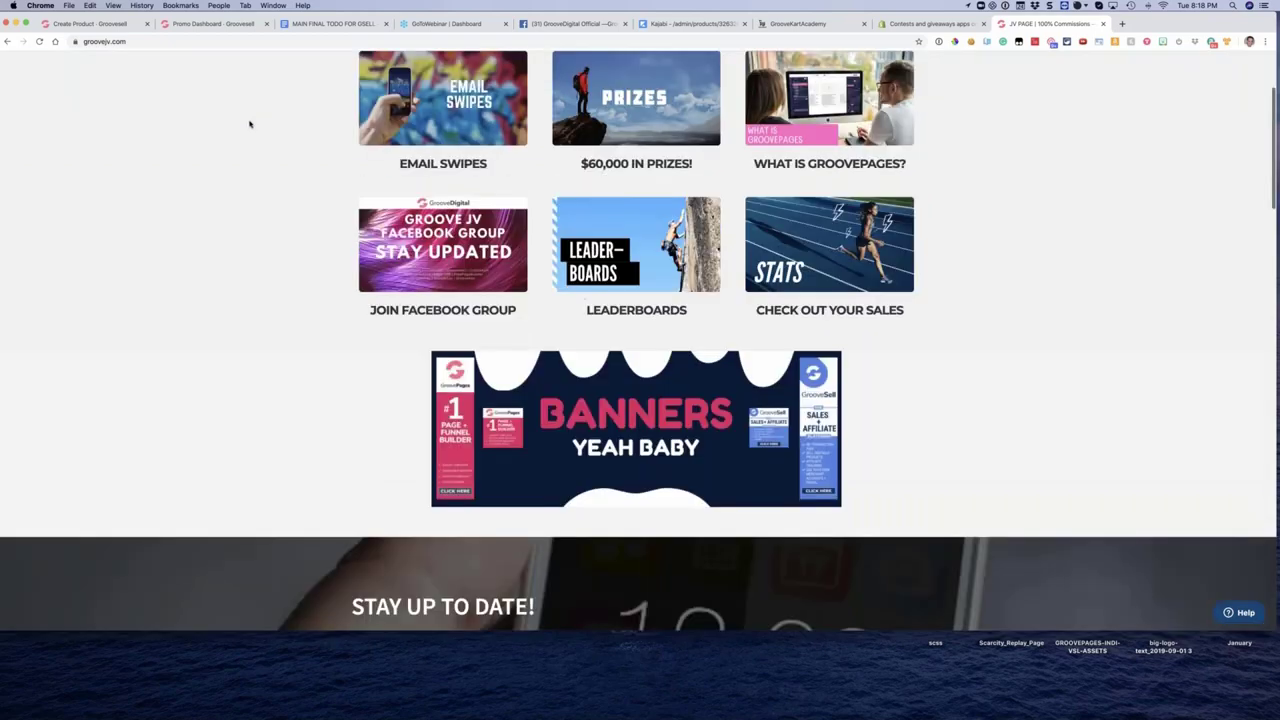
scroll(252, 123, down, 4)
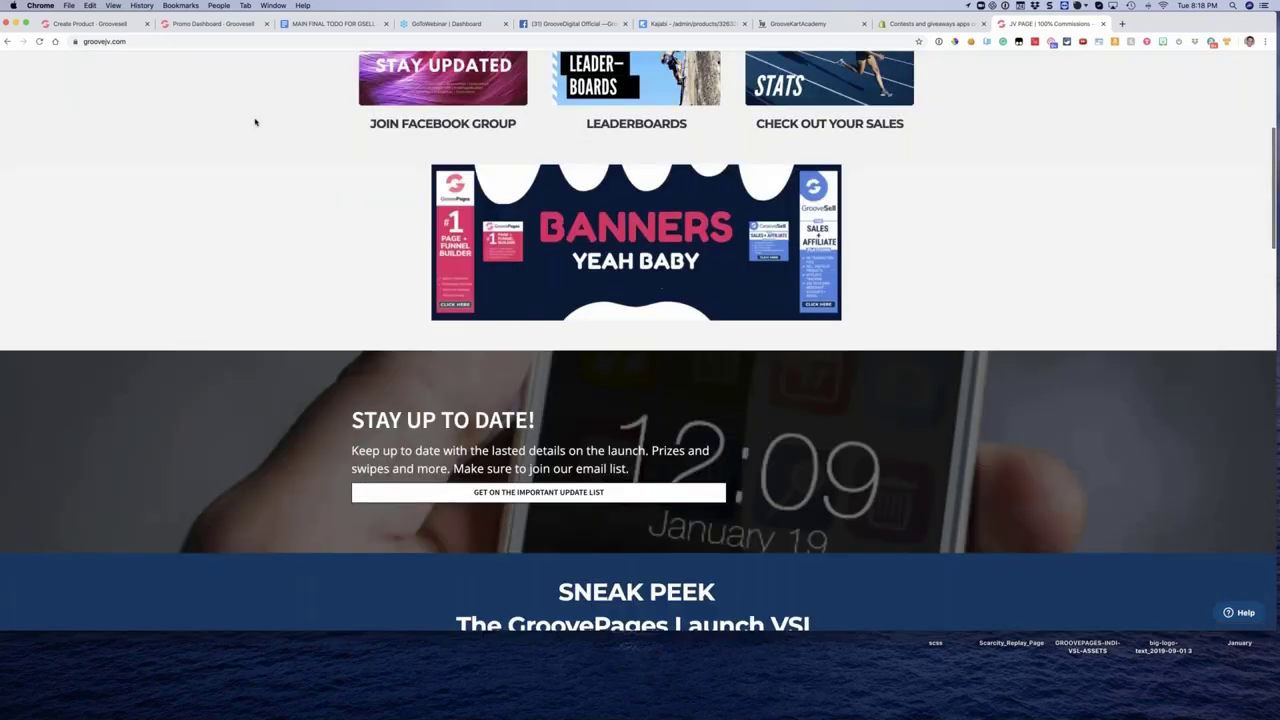
scroll(255, 120, down, 7)
scroll(256, 120, down, 3)
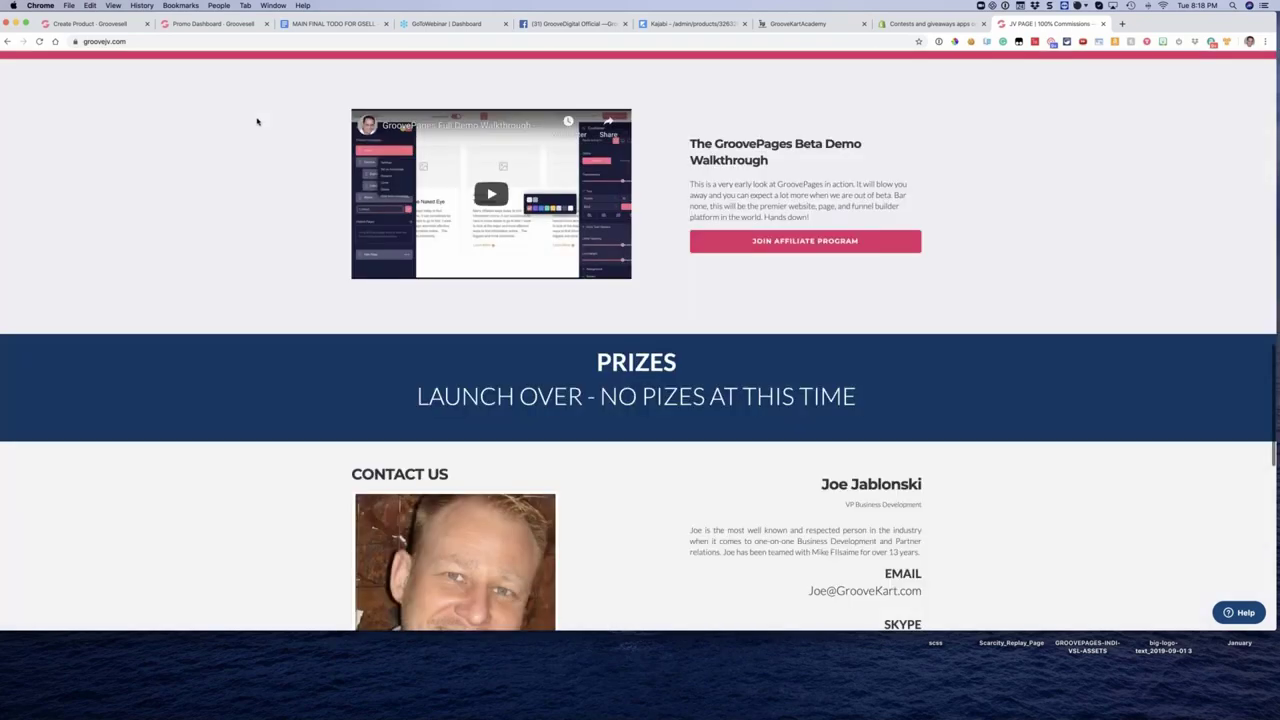
scroll(258, 121, down, 5)
scroll(260, 122, up, 10)
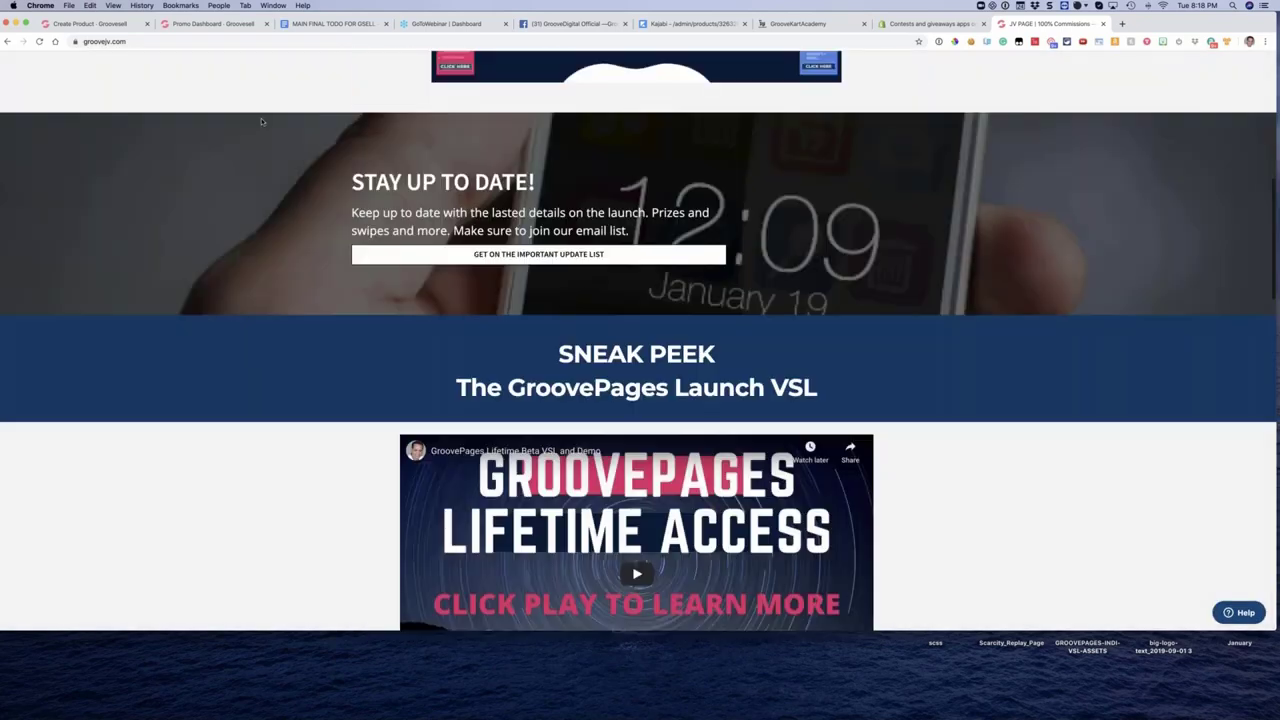
scroll(261, 122, up, 10)
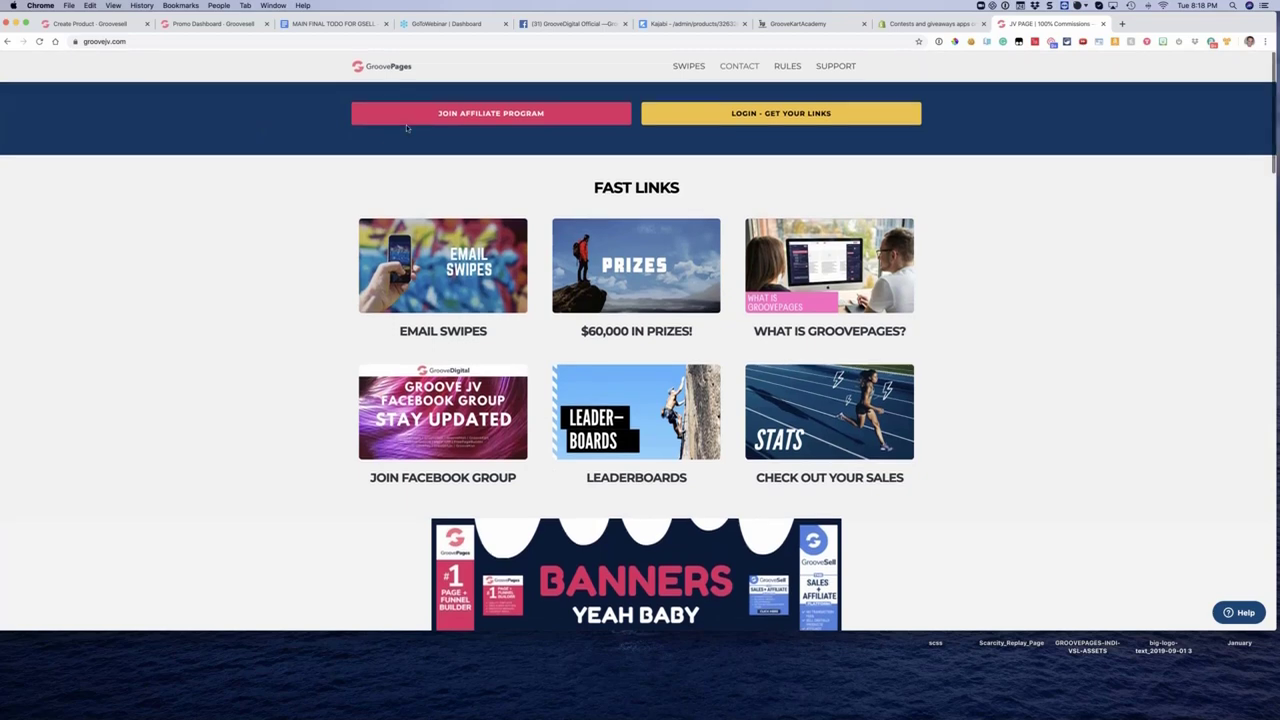
Step: Open the GroovePages Affiliate Program sign-up page, examine its web address and registration form, and close its tab
click(406, 122)
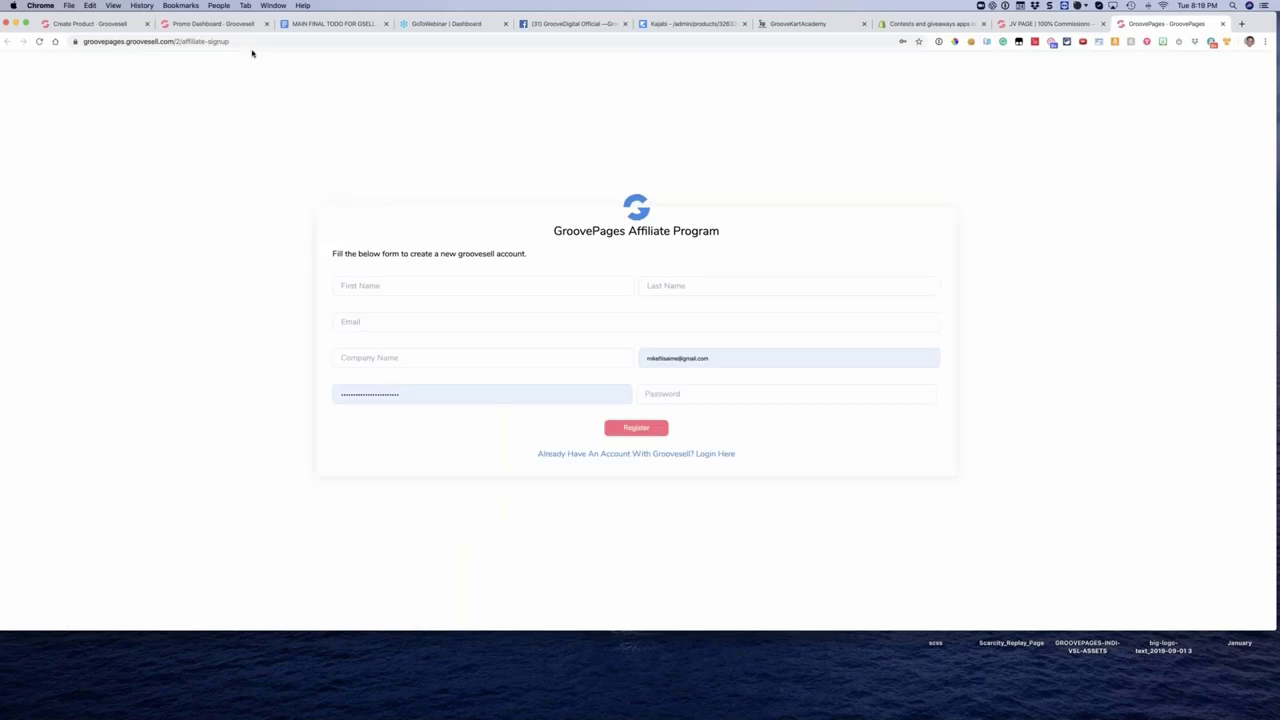
drag(233, 41, 63, 41)
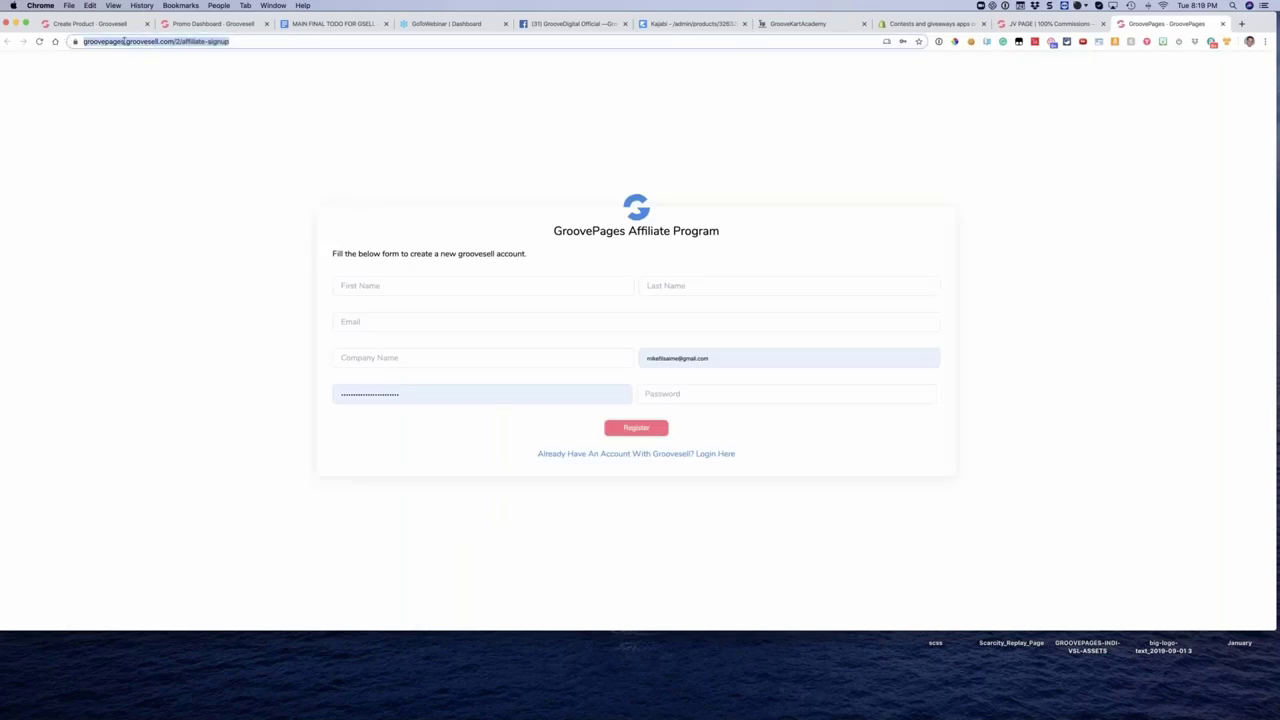
click(187, 24)
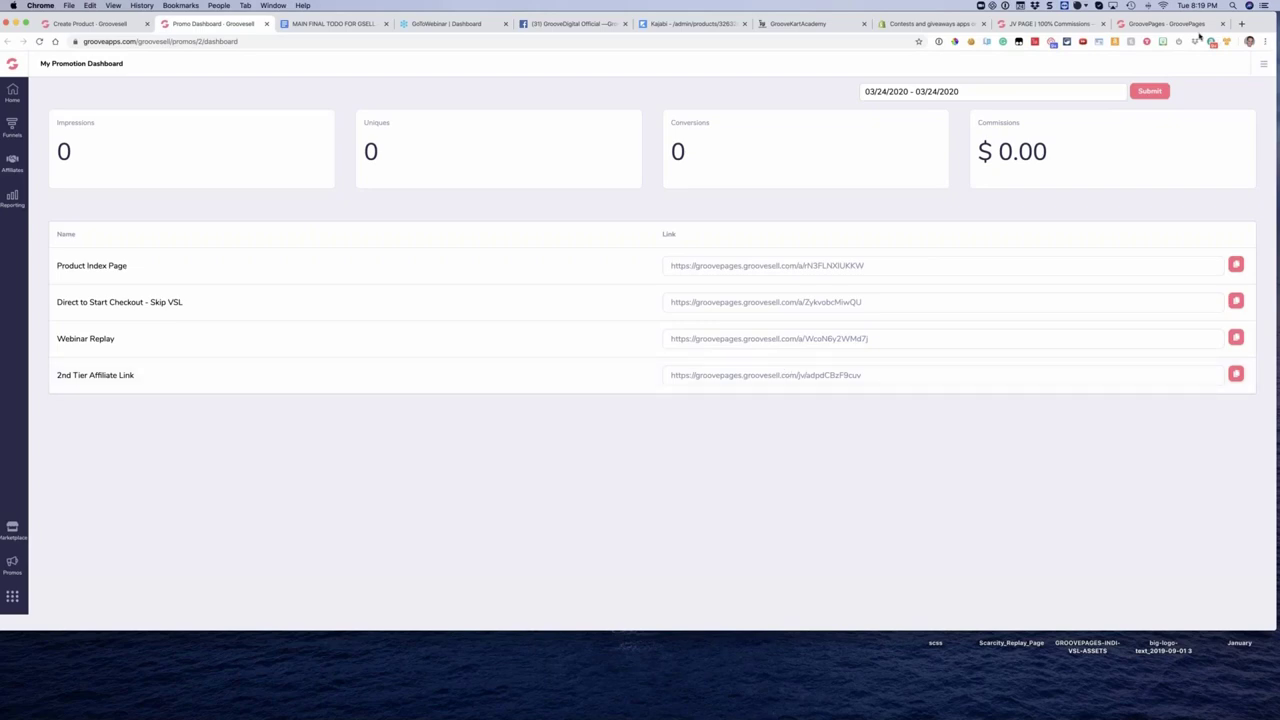
click(1030, 30)
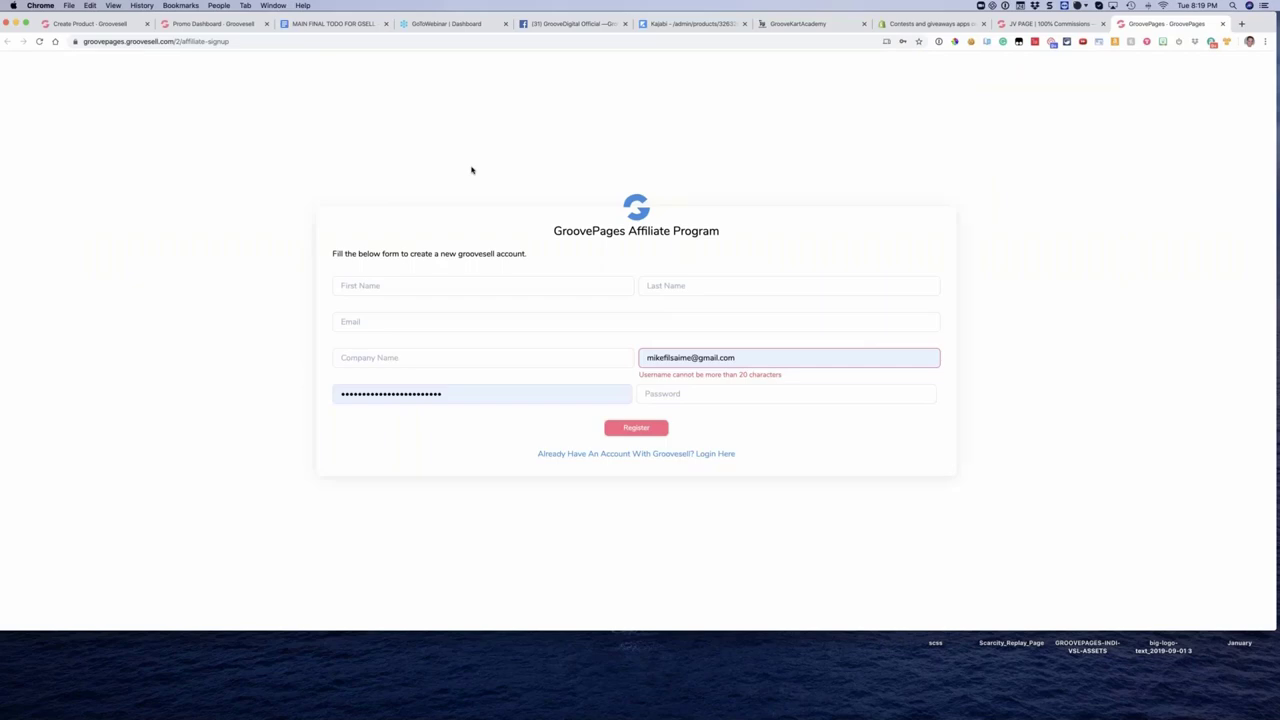
click(457, 289)
click(474, 232)
click(1222, 23)
Step: Highlight the web address in the product's JV Affiliate Information Page setting and return to the promotion dashboard
click(213, 23)
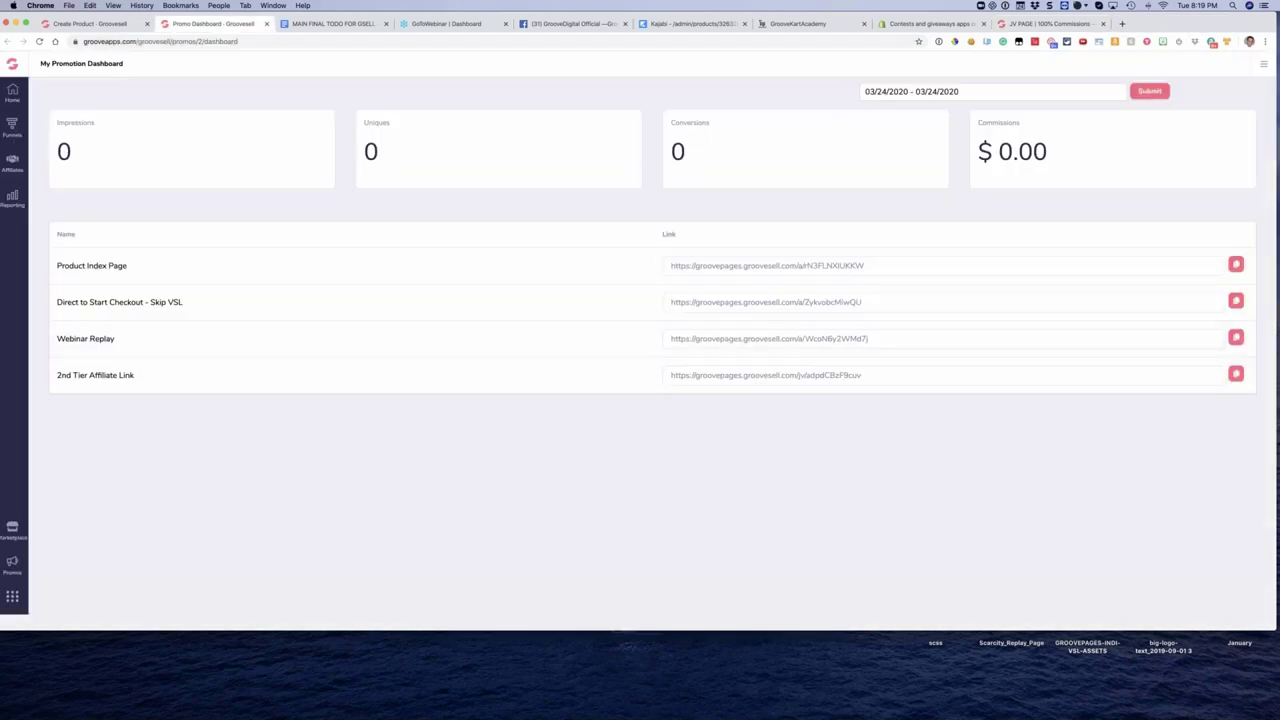
click(110, 23)
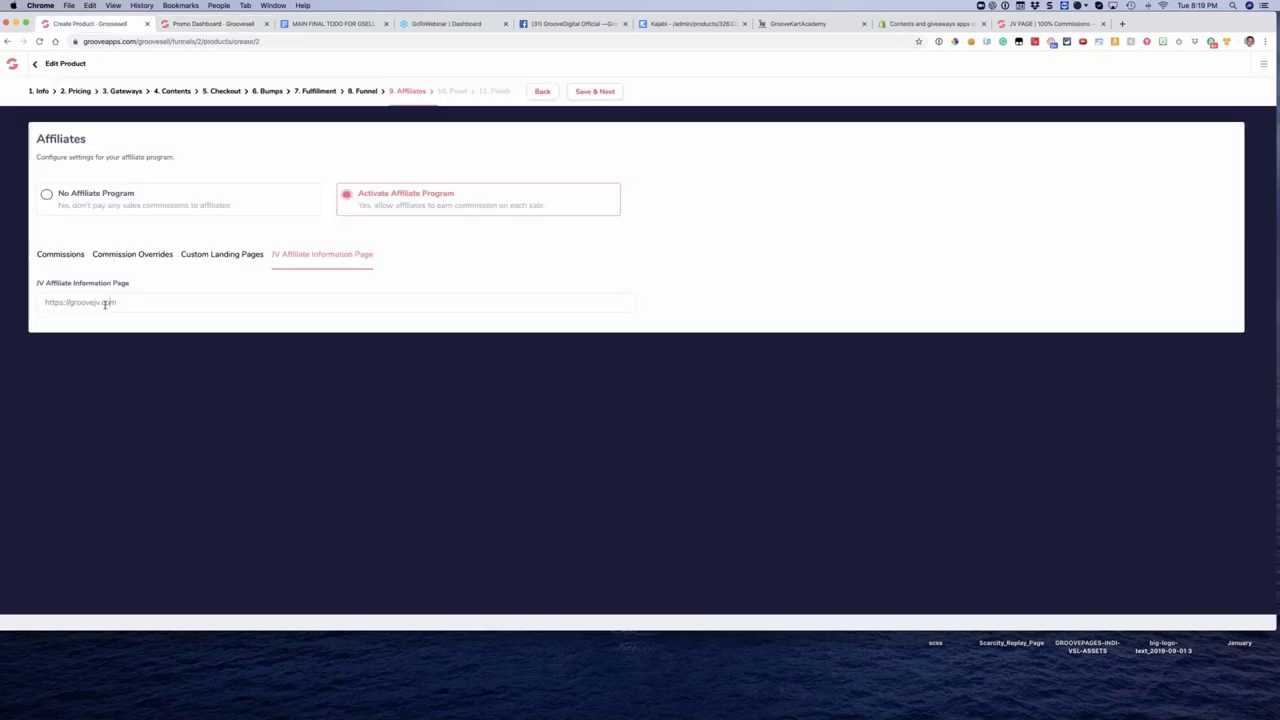
drag(116, 303, 32, 304)
click(210, 24)
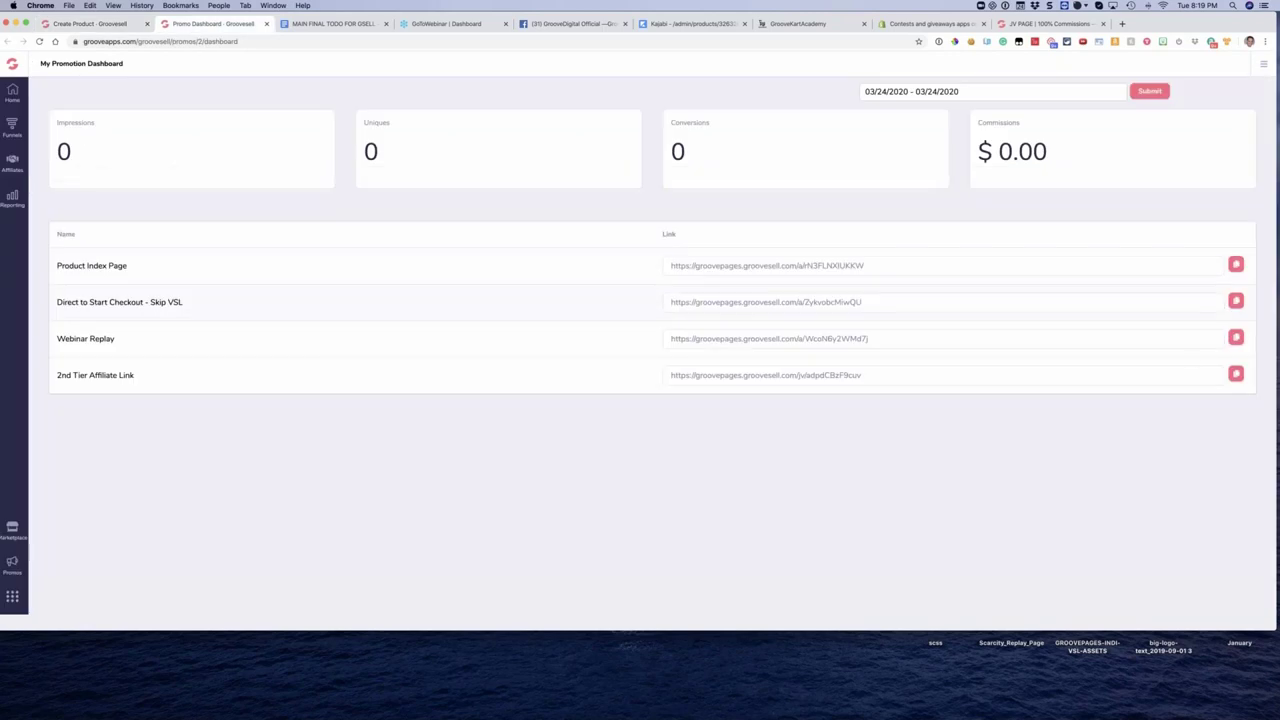
Step: Copy the 2nd Tier Affiliate Link and highlight the Product Index Page, Direct to Start Checkout - Skip VSL and Webinar Replay entries
click(1236, 374)
drag(52, 265, 131, 266)
click(137, 267)
drag(209, 307, 82, 303)
click(209, 307)
click(684, 339)
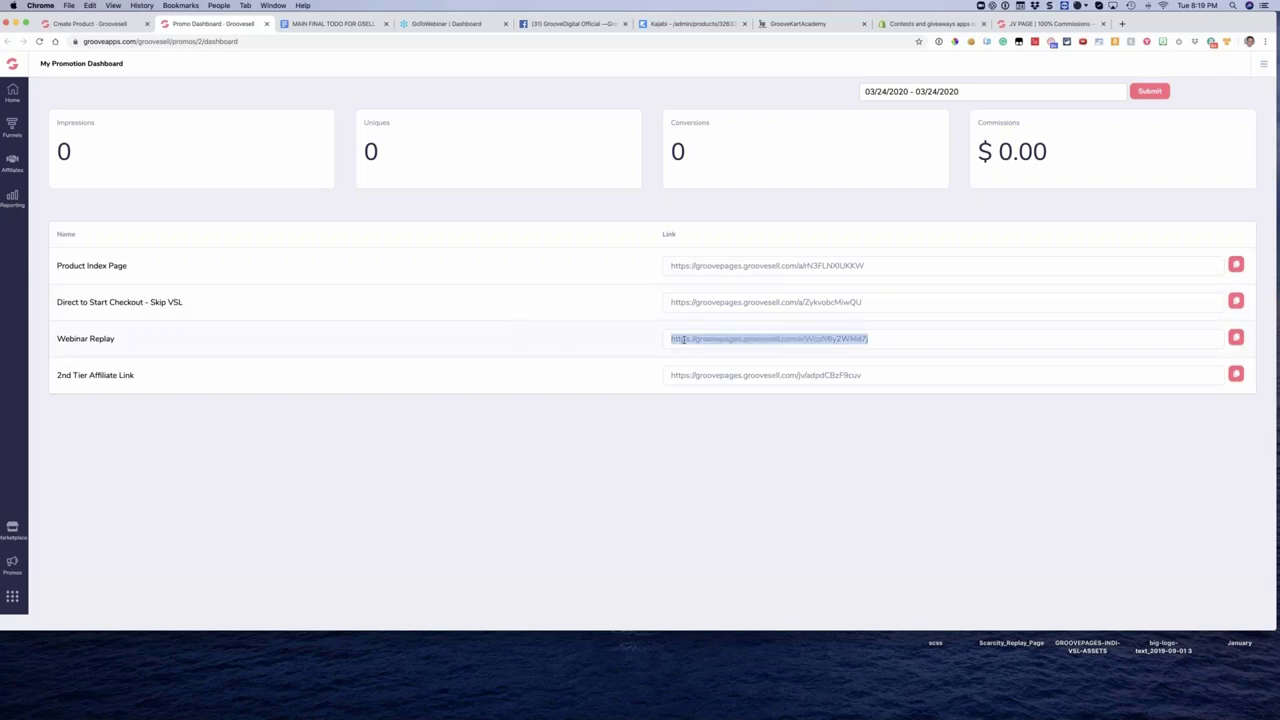
drag(684, 339, 671, 339)
click(679, 344)
Step: Highlight the 2nd Tier Affiliate Link's name and its web address on the promotion dashboard
triple_click(86, 375)
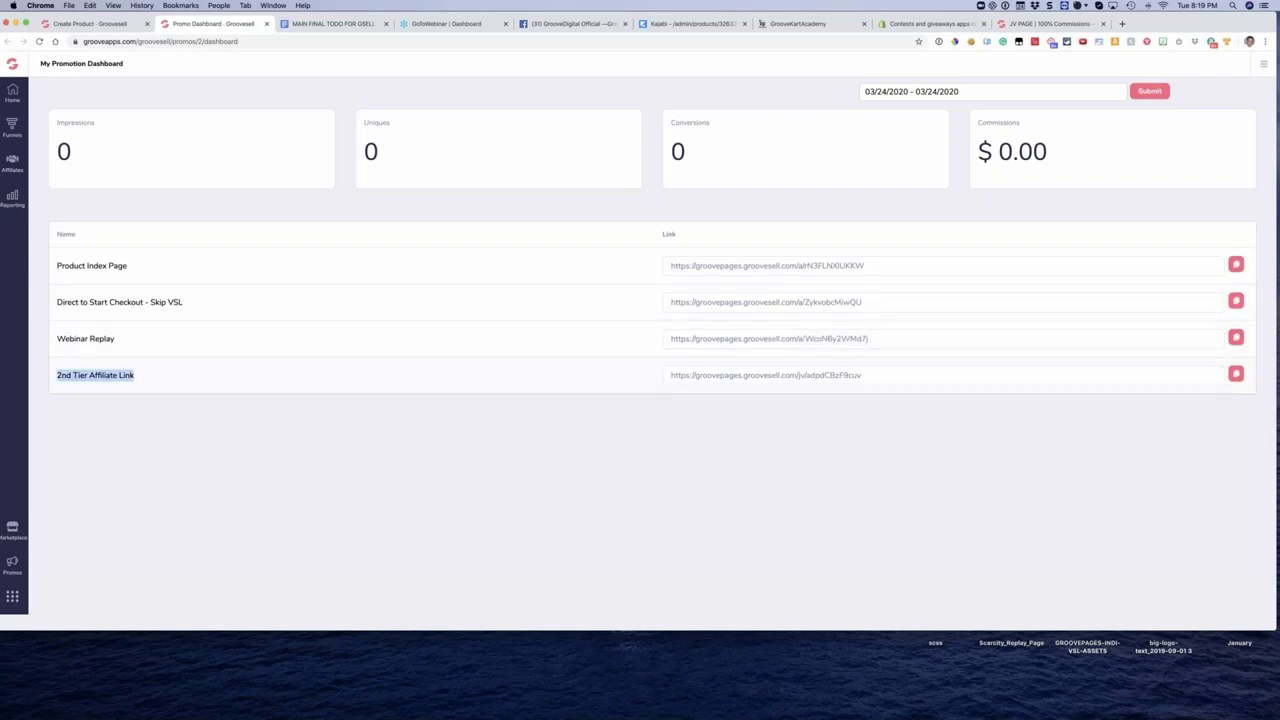
click(458, 374)
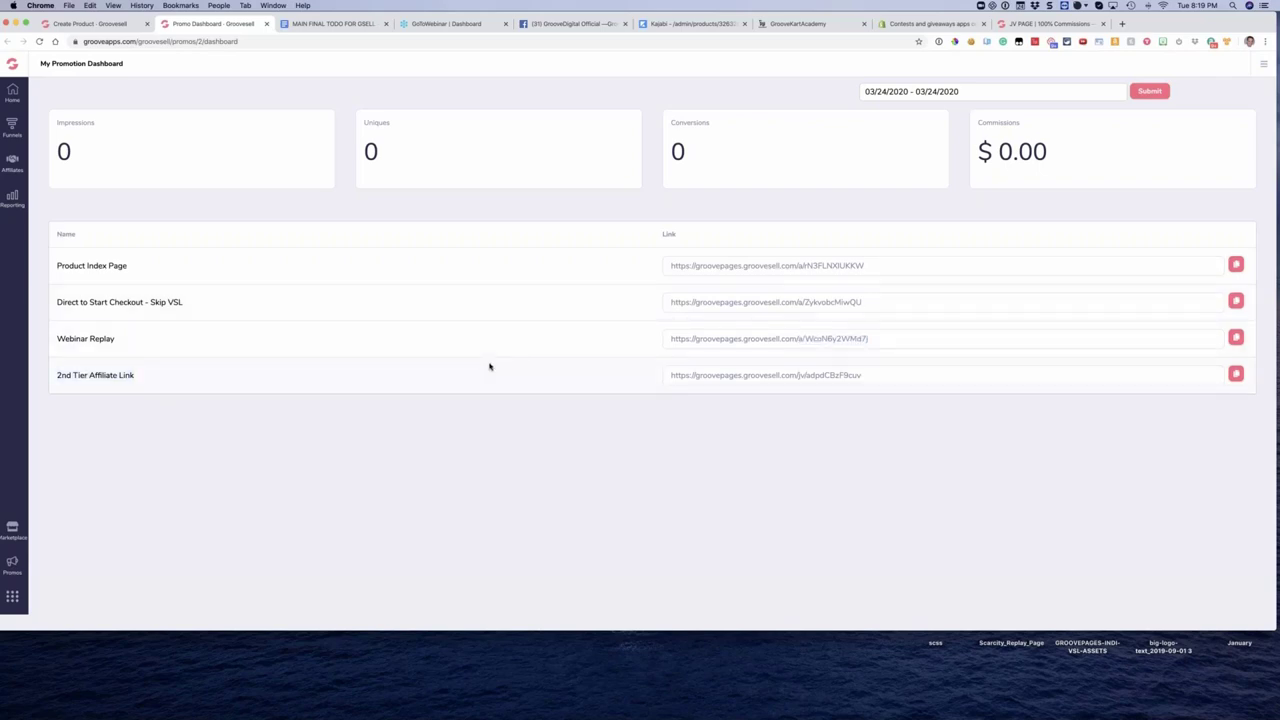
triple_click(760, 376)
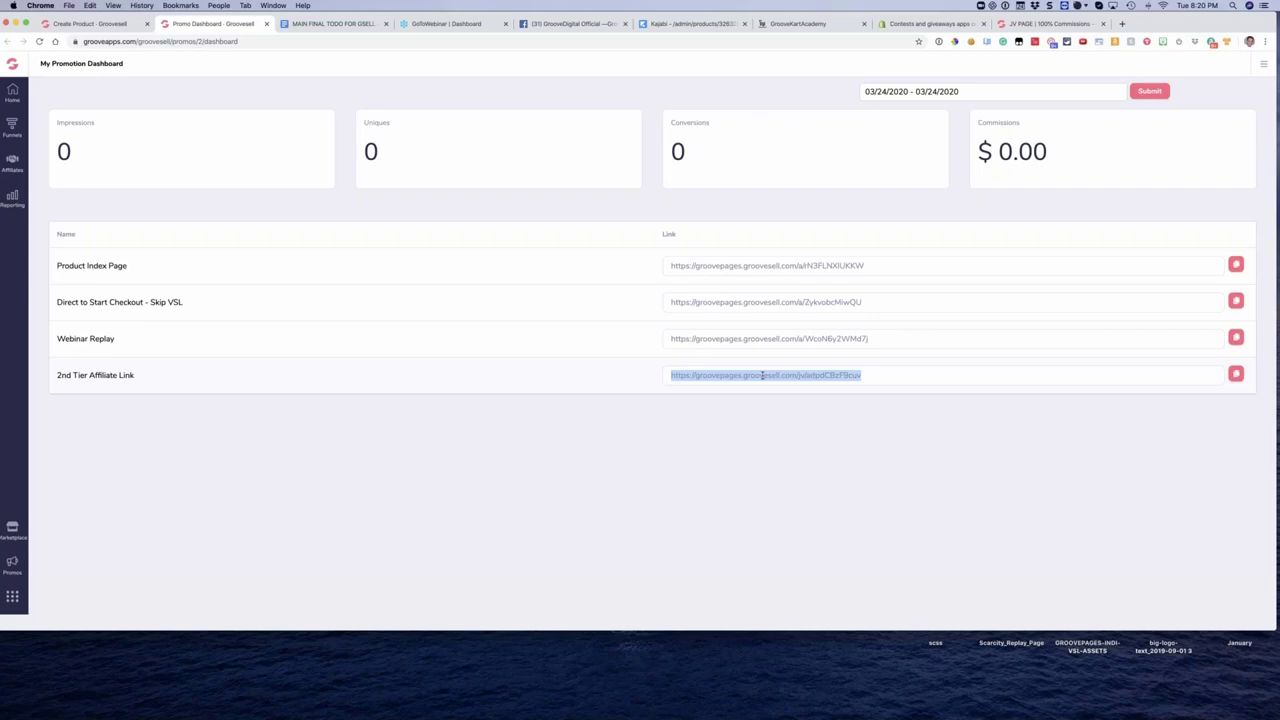
drag(392, 165, 363, 123)
click(382, 152)
click(393, 158)
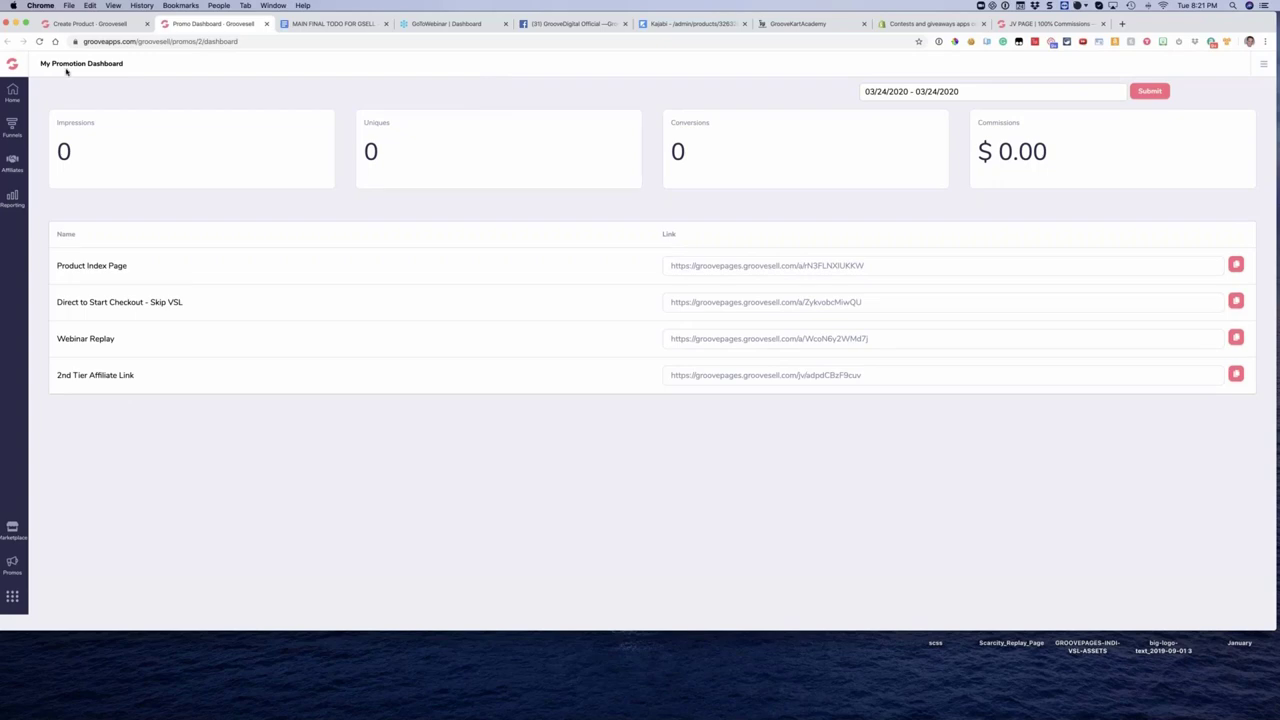
click(114, 27)
click(212, 25)
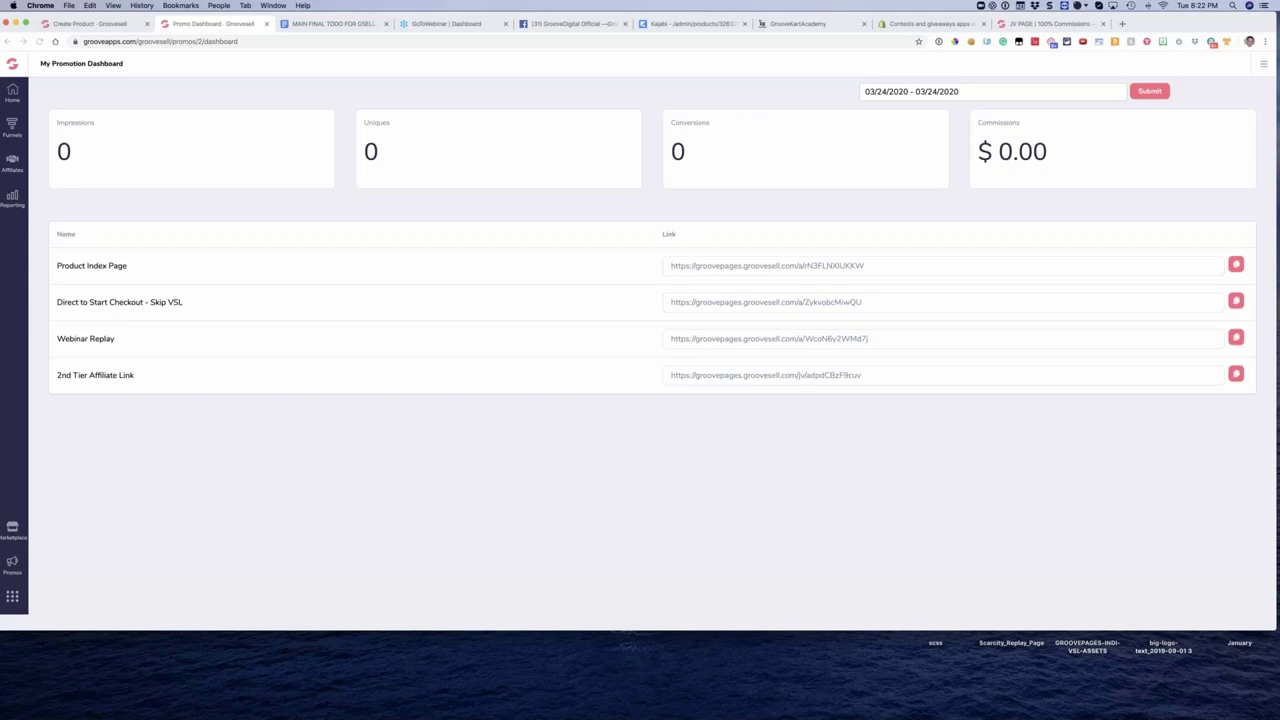
Step: View the funnels' tracking links and the form for creating a new tracking link, and return to the list
click(18, 168)
click(18, 140)
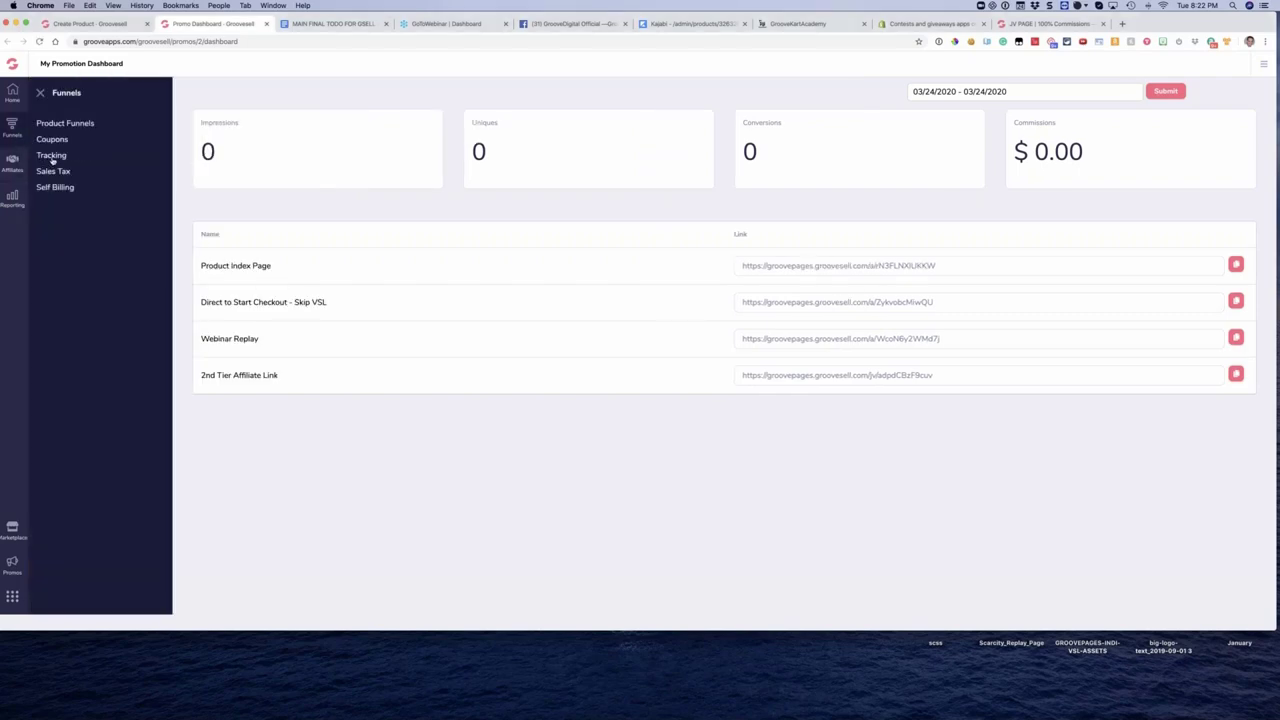
click(52, 157)
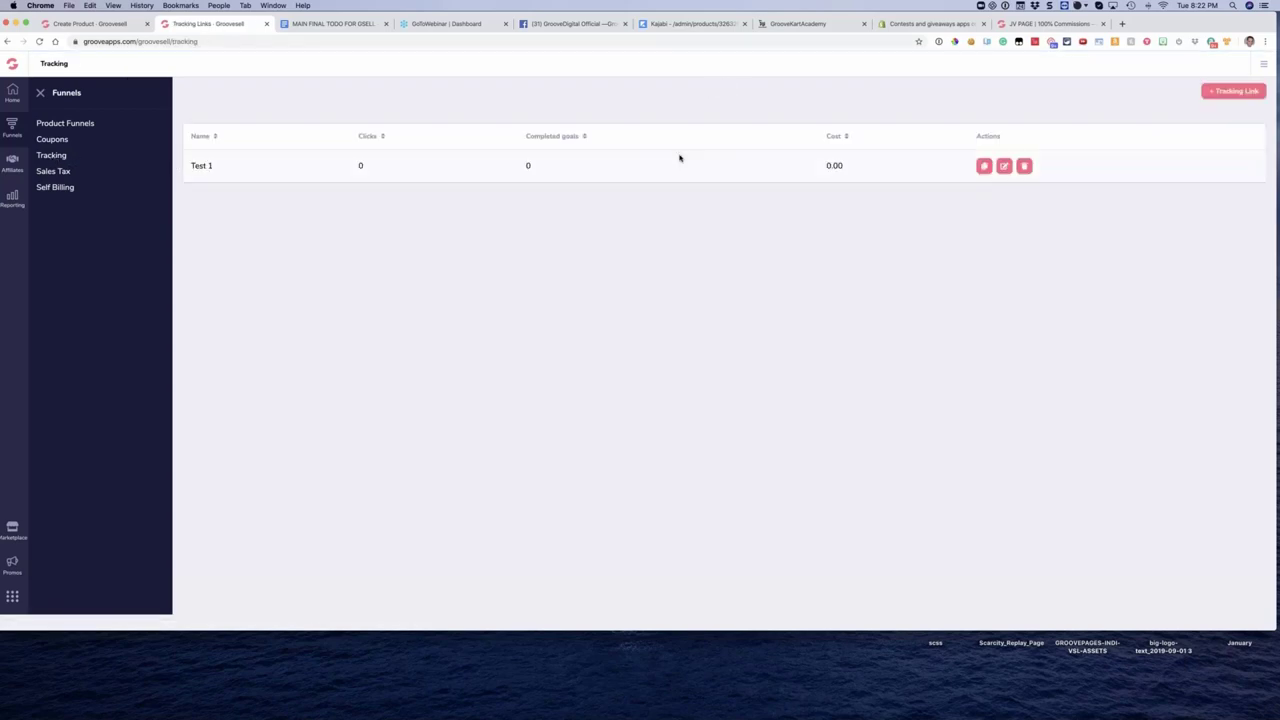
click(1233, 91)
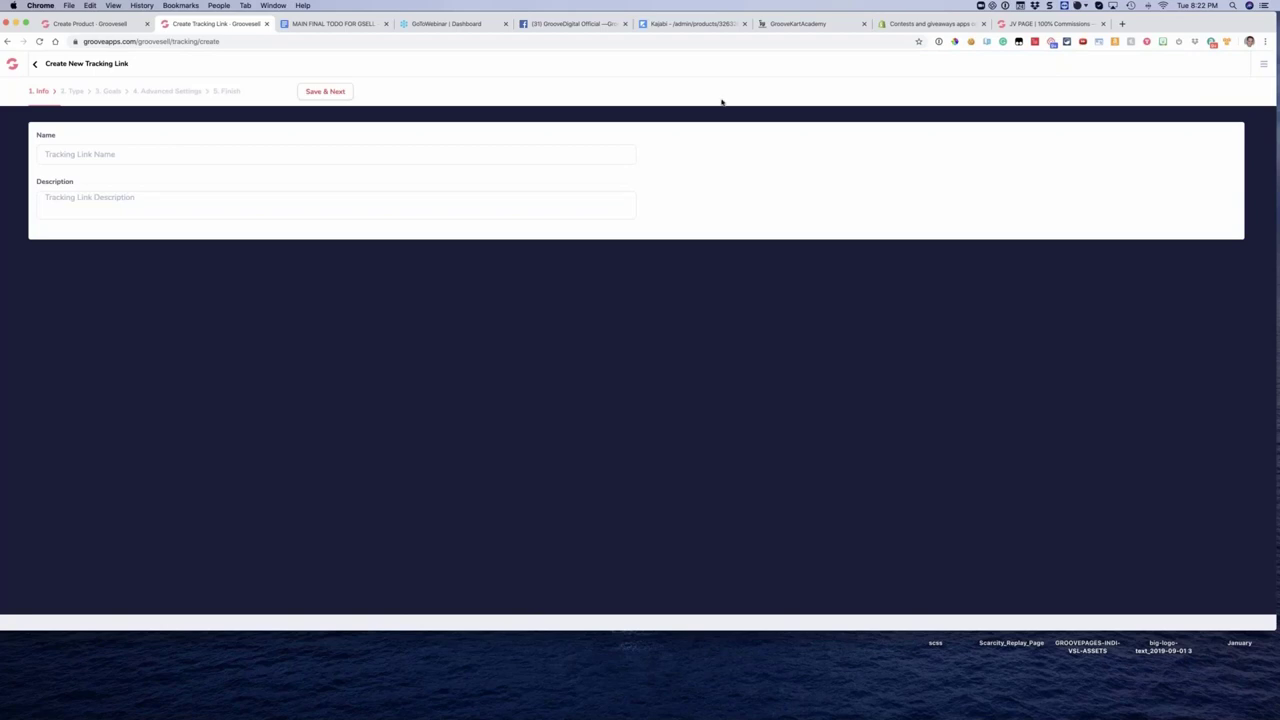
click(35, 65)
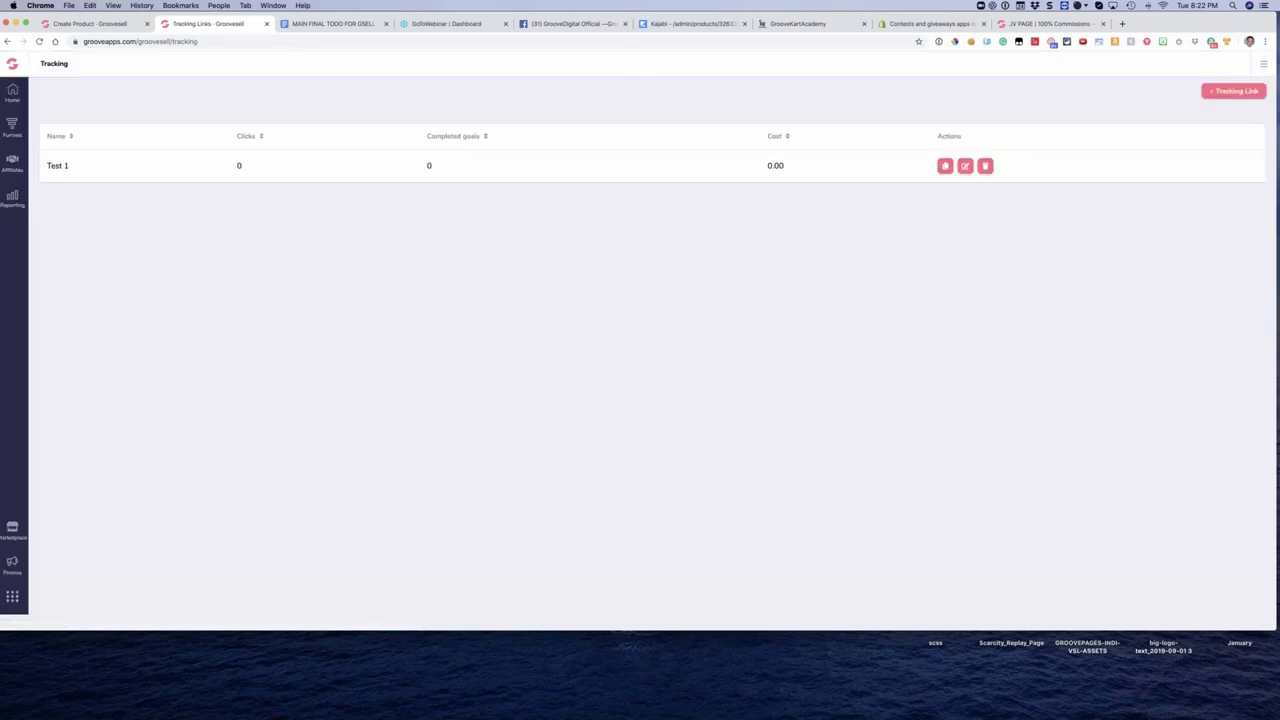